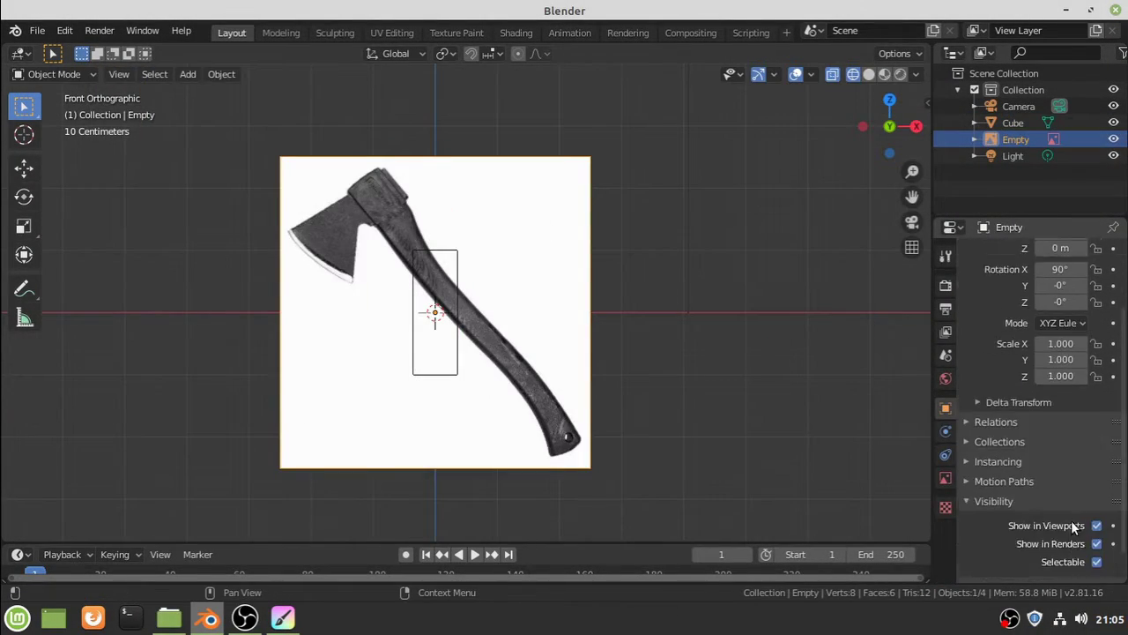
Make the machado.jpg reference photo semi-transparent (0.573) and select the cube for placing on the handle
left_click(946, 477)
left_click(1113, 314)
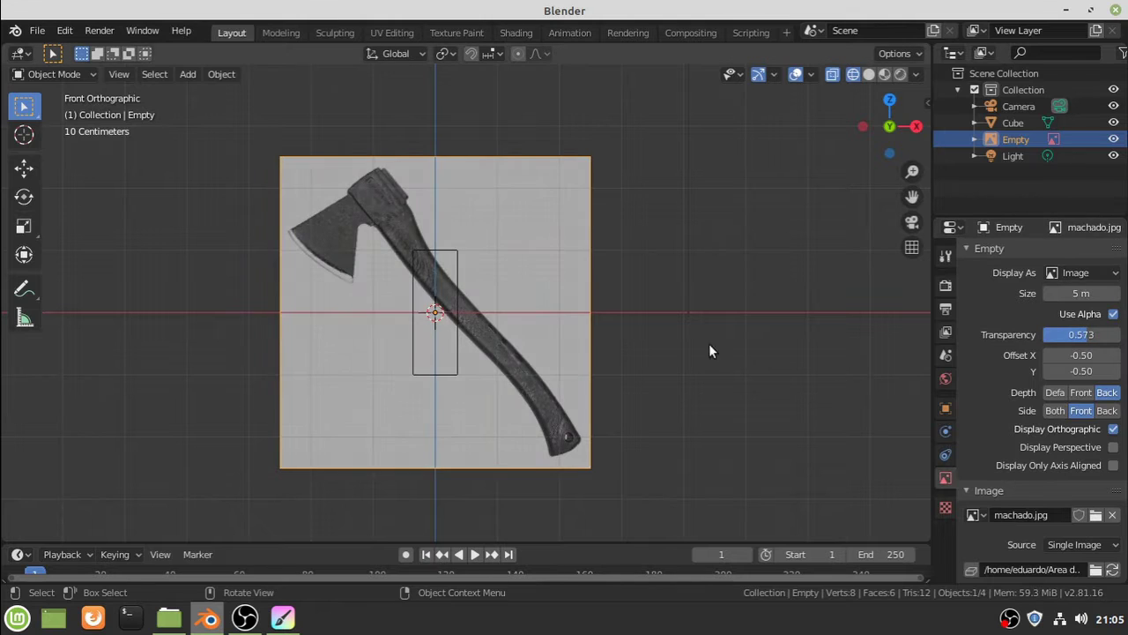
left_click(456, 309)
scroll(474, 304, "up", 4)
Move the cube onto the handle's end, rotate it to match, and add three loop cuts
scroll(532, 264, "down", 5)
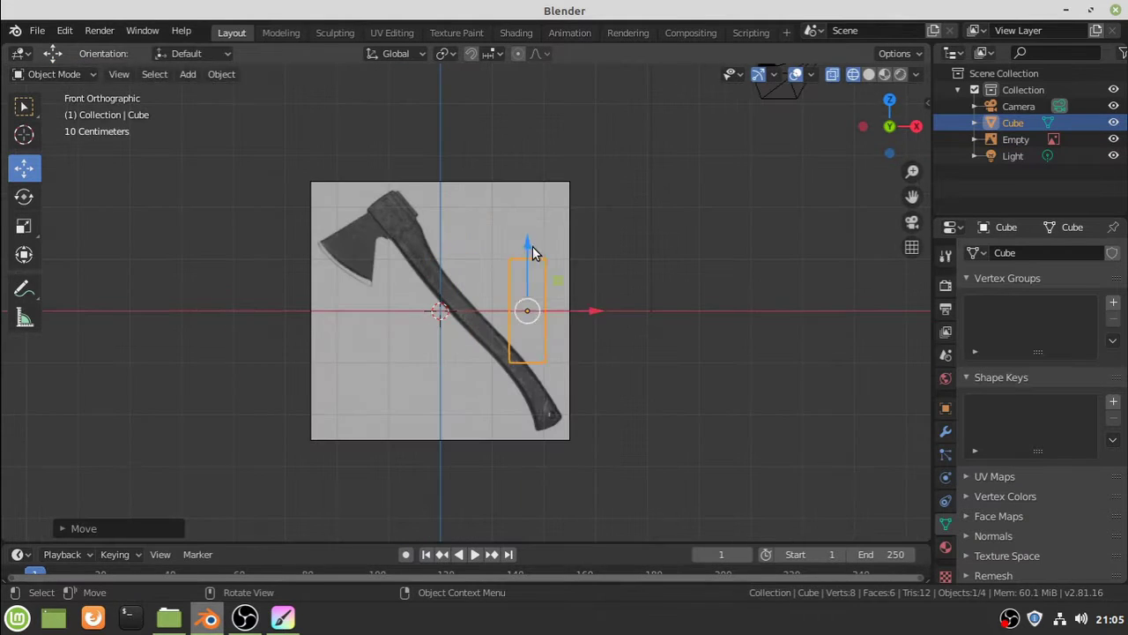
left_click_drag(532, 250, 613, 396)
scroll(613, 395, "up", 3)
key("r")
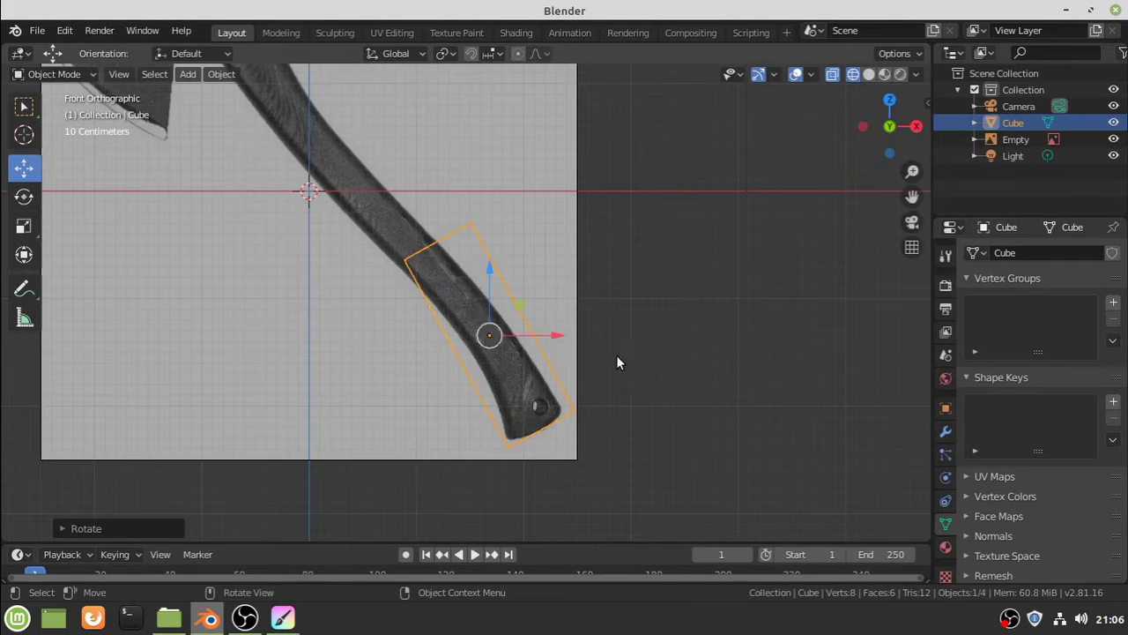
key("Tab")
key("ctrl+r")
left_click(574, 338)
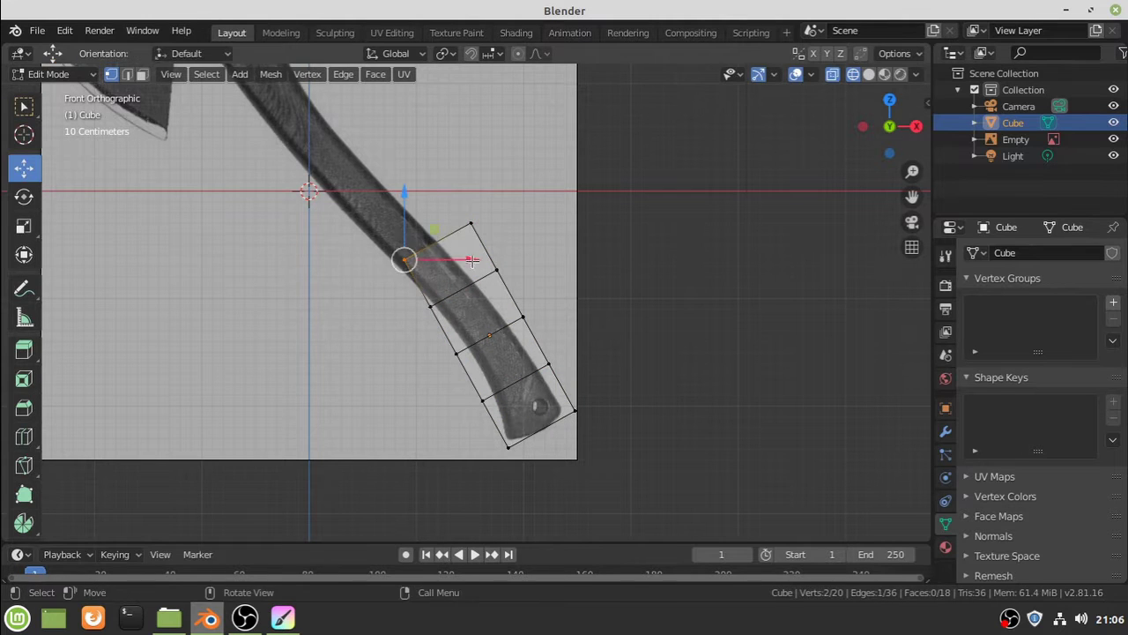
Slide the upper and left-side vertices along X onto the handle outline
left_click_drag(471, 261, 453, 257)
key("g")
key("x")
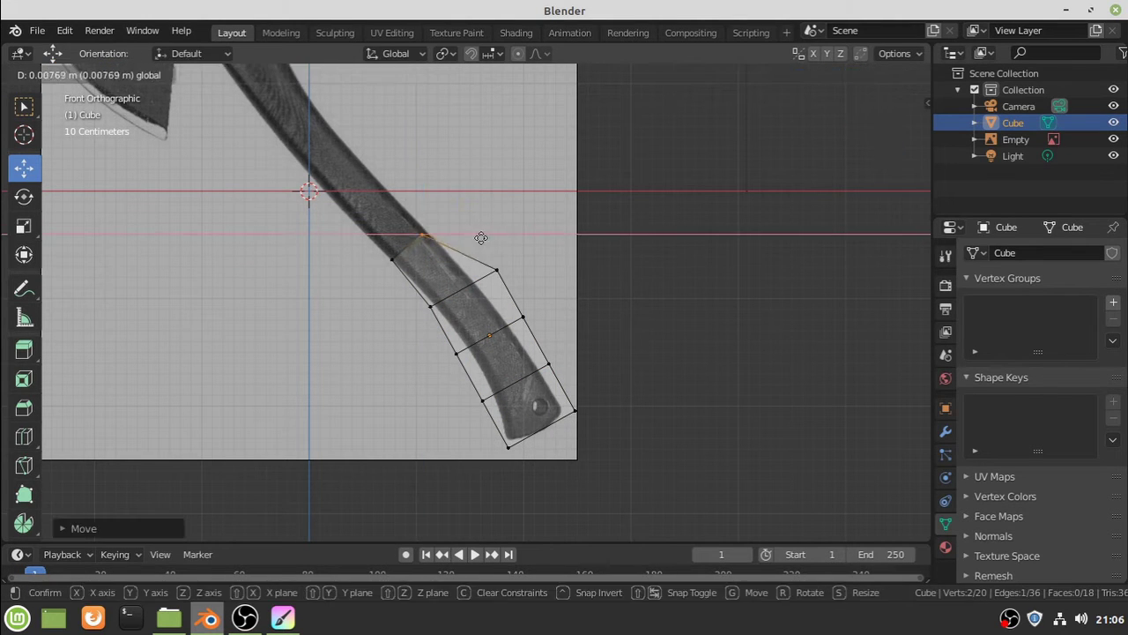
left_click(527, 271)
left_click(431, 306)
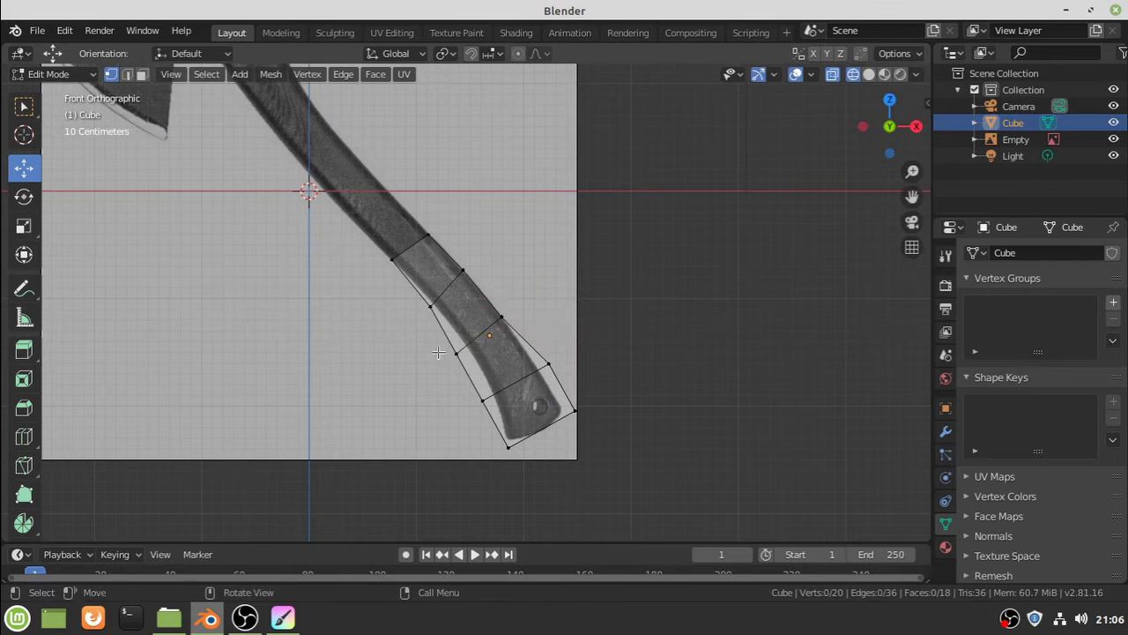
key("g")
key("x")
left_click(498, 293)
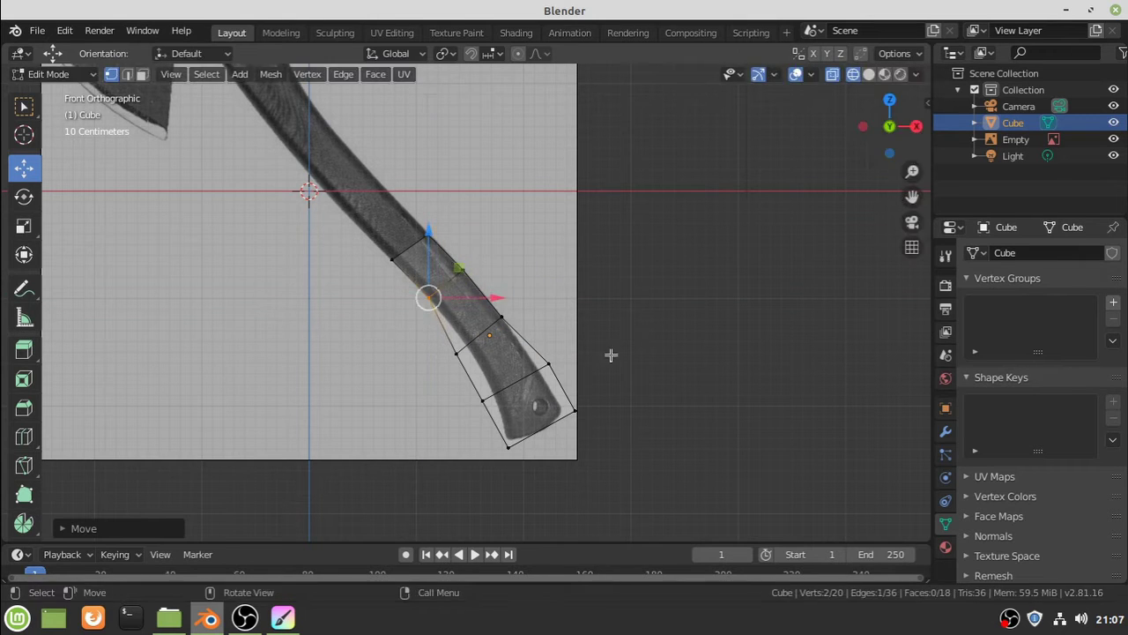
Fit the remaining vertices and the handle tip to the curved handle edge along X
key("g")
key("x")
left_click(520, 355)
key("g")
key("x")
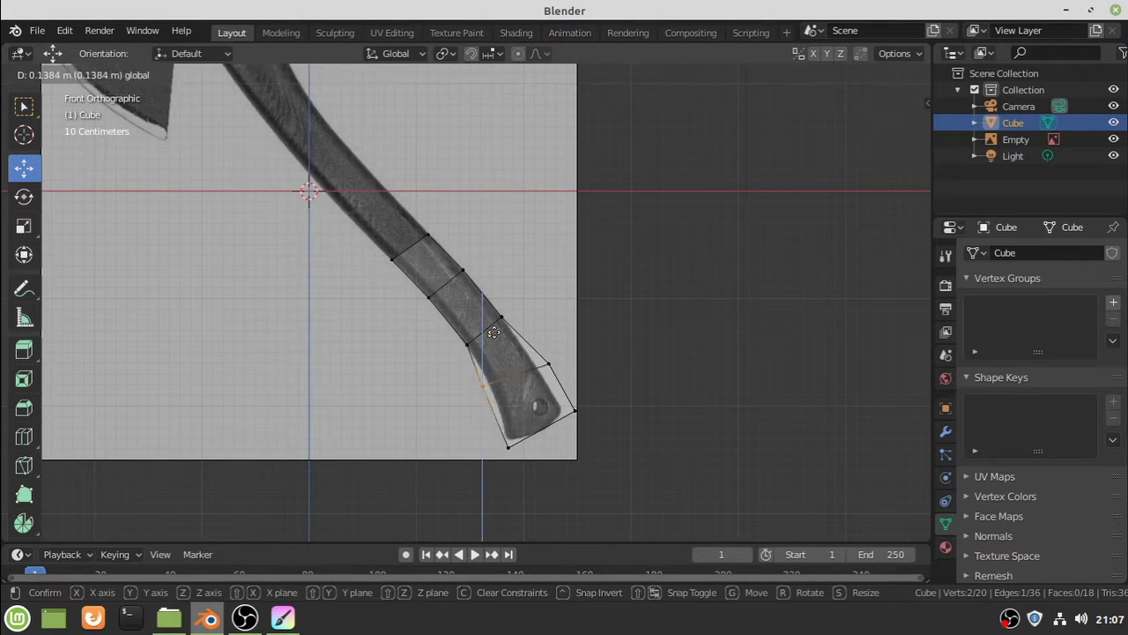
left_click(515, 357)
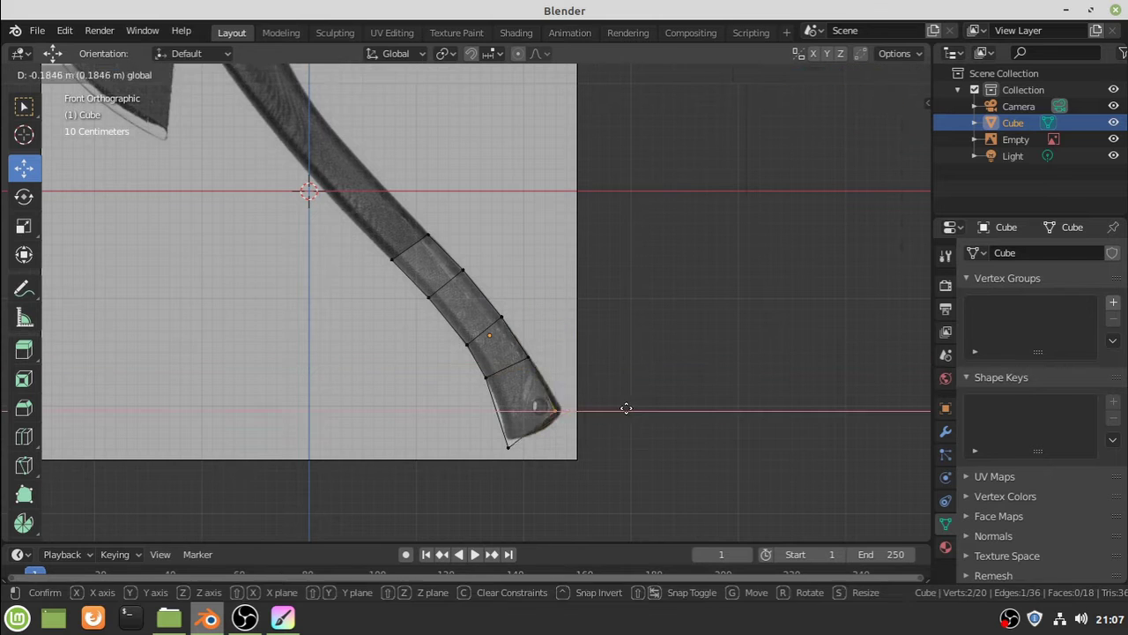
left_click_drag(599, 361, 622, 410)
key("g")
key("x")
left_click(587, 405)
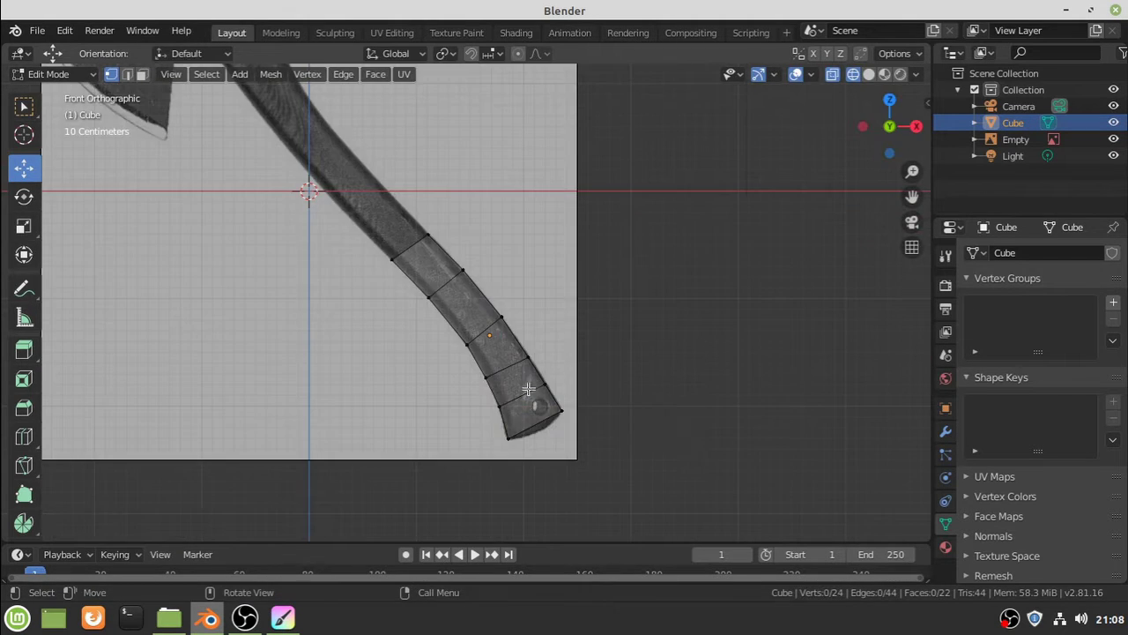
Box-select the mesh's top vertices and extrude four segments up the handle
middle_click_drag(542, 249, 589, 383, "shift")
key("b")
left_click_drag(370, 332, 476, 401)
key("e")
left_click(420, 269)
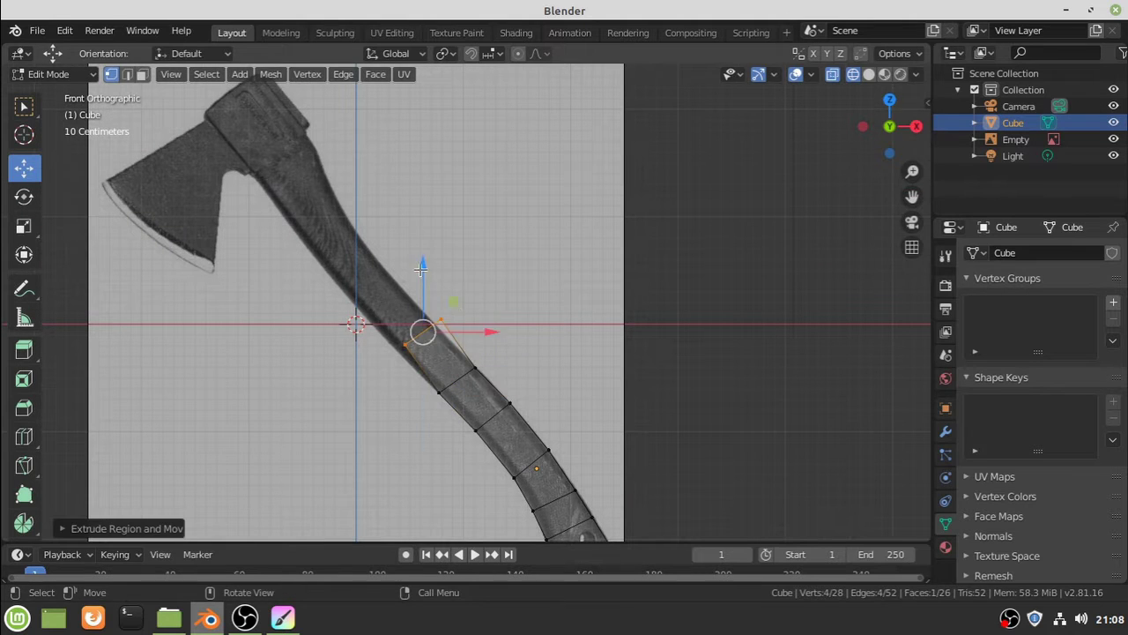
key("e")
left_click(381, 237)
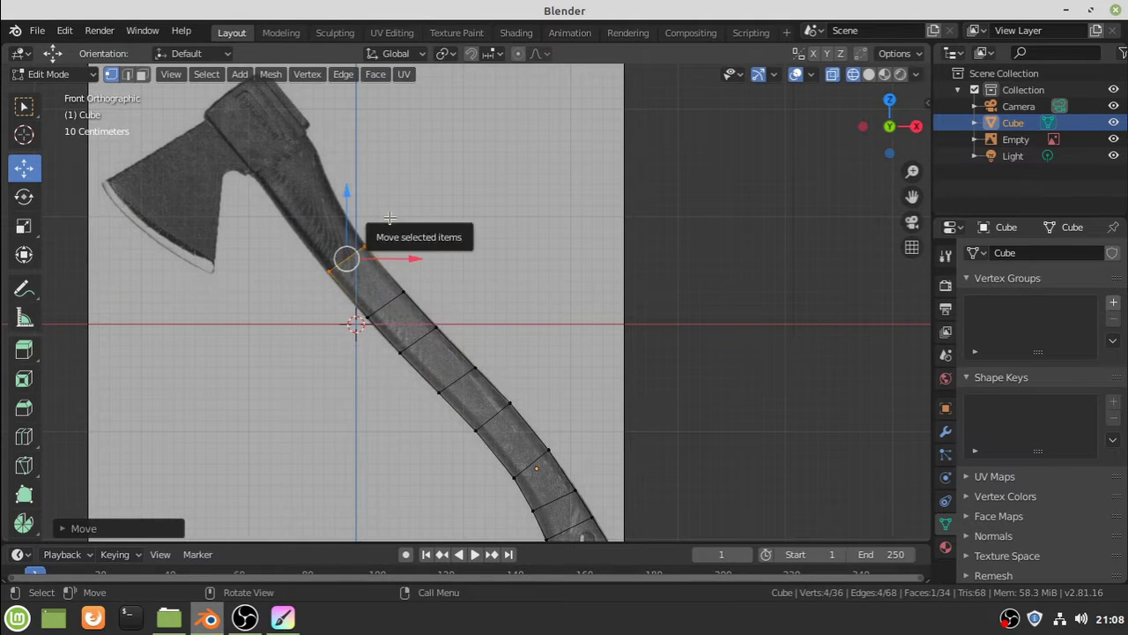
key("e")
key("e")
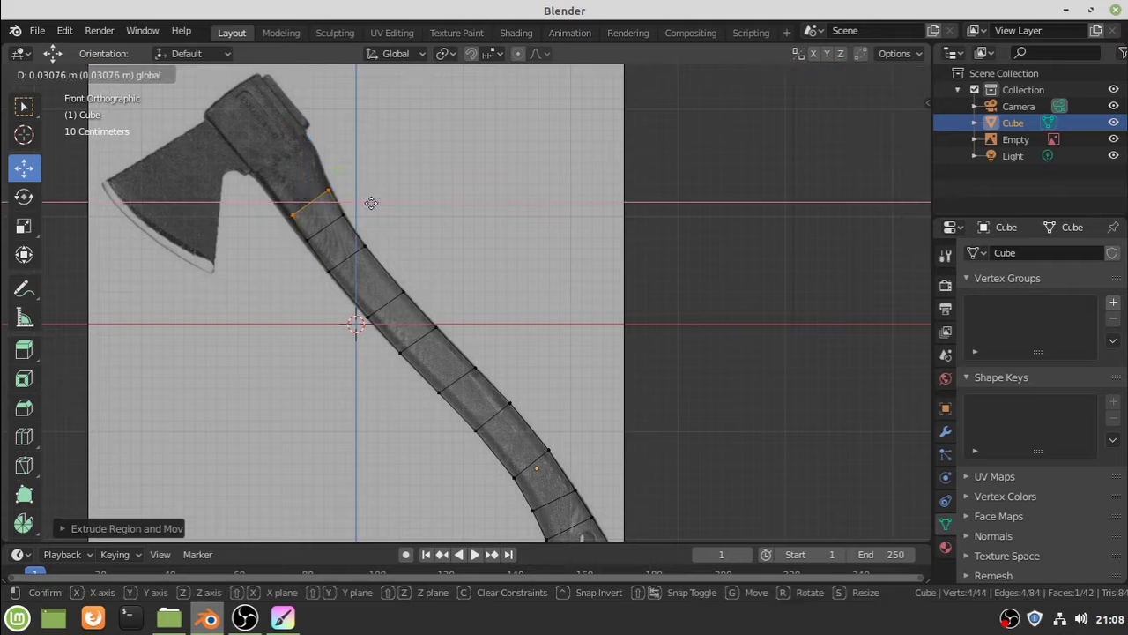
left_click(333, 151)
key("e")
left_click(357, 163)
Widen and reposition the new top edge to match the handle below the axe head
key("s")
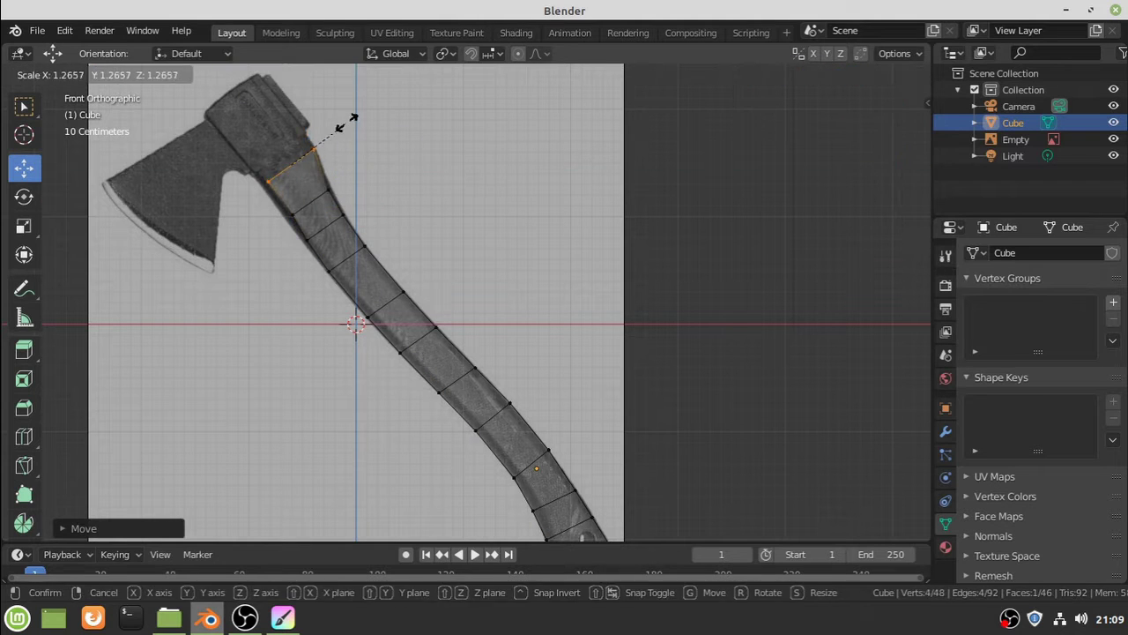
left_click(353, 119)
left_click(353, 200)
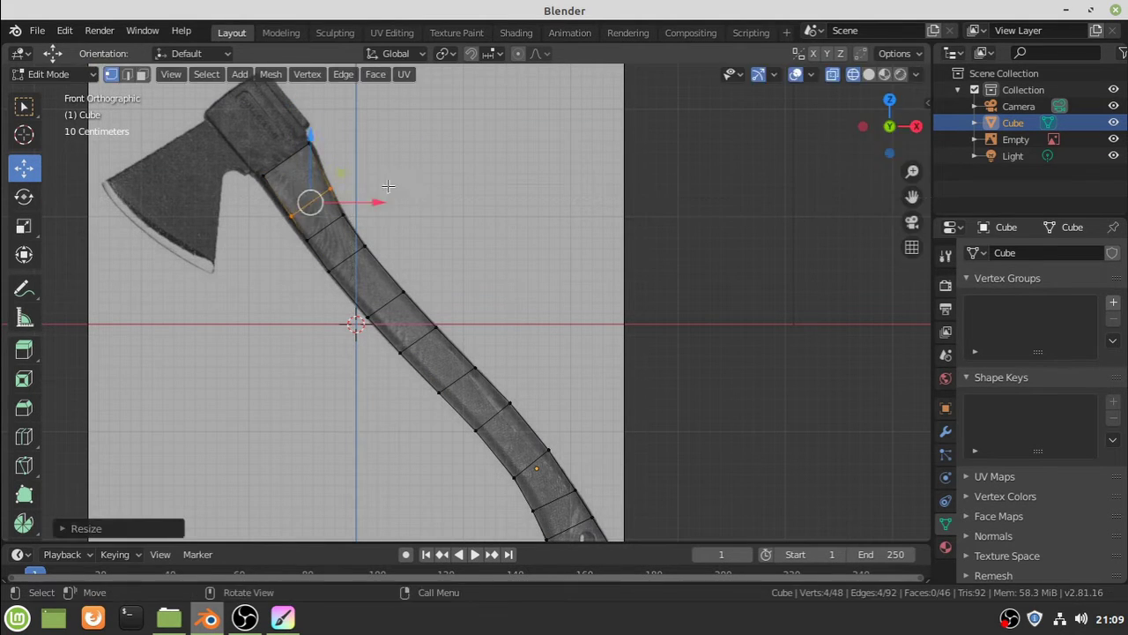
left_click(283, 196)
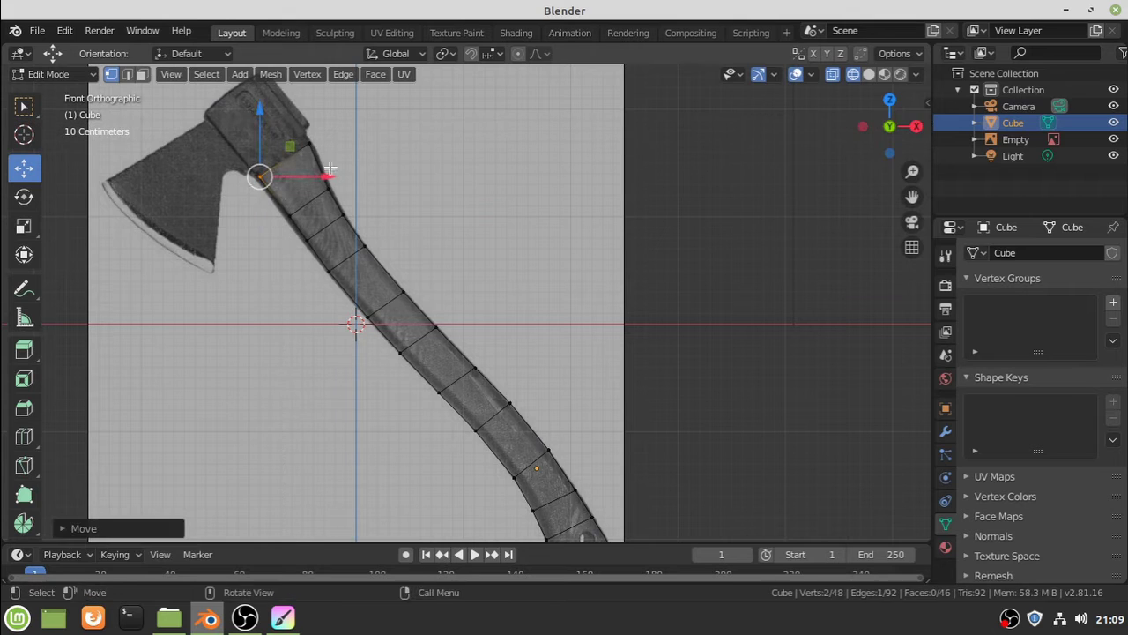
mouse_move(288, 167)
middle_mouse_down()
mouse_move(305, 156)
mouse_move(379, 290)
middle_mouse_up()
key("KP_1")
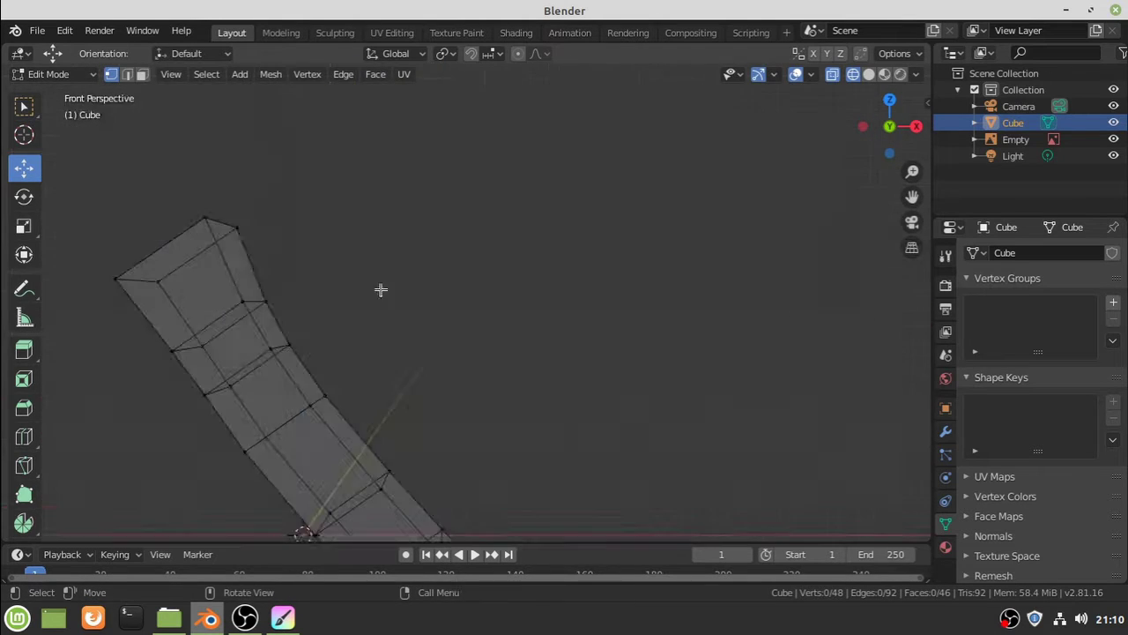
Extrude the handle's top edge ring upward into the axe head's socket block
key("KP_1")
scroll(511, 215, "up", 1)
left_click(504, 215, "alt")
key("e")
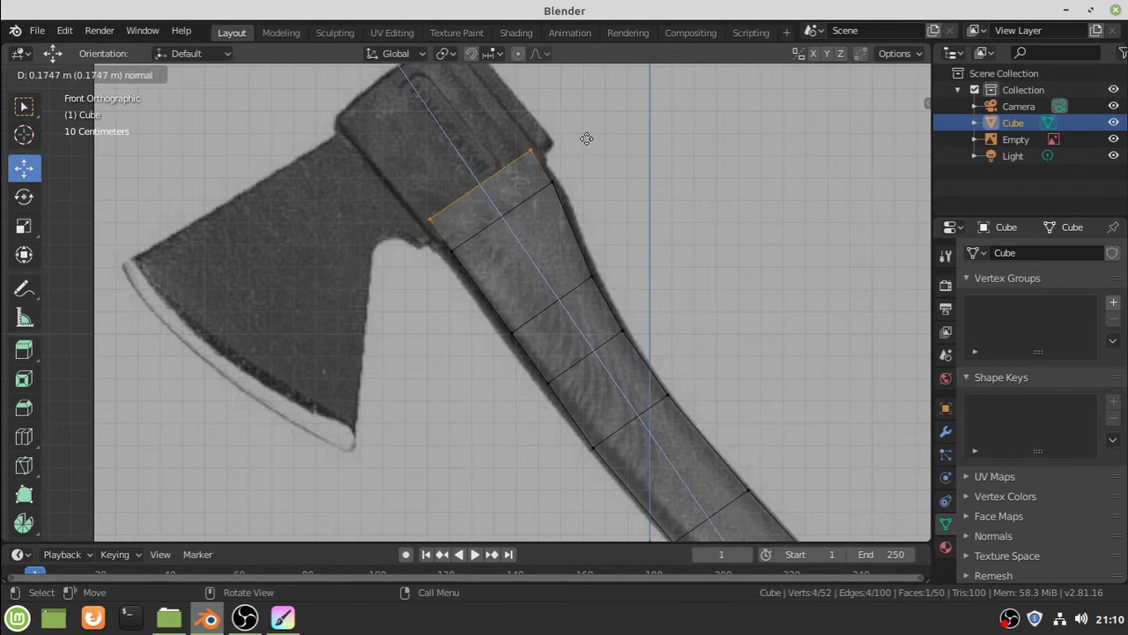
left_click(601, 169)
middle_click_drag(600, 169, 461, 285)
key("KP_1")
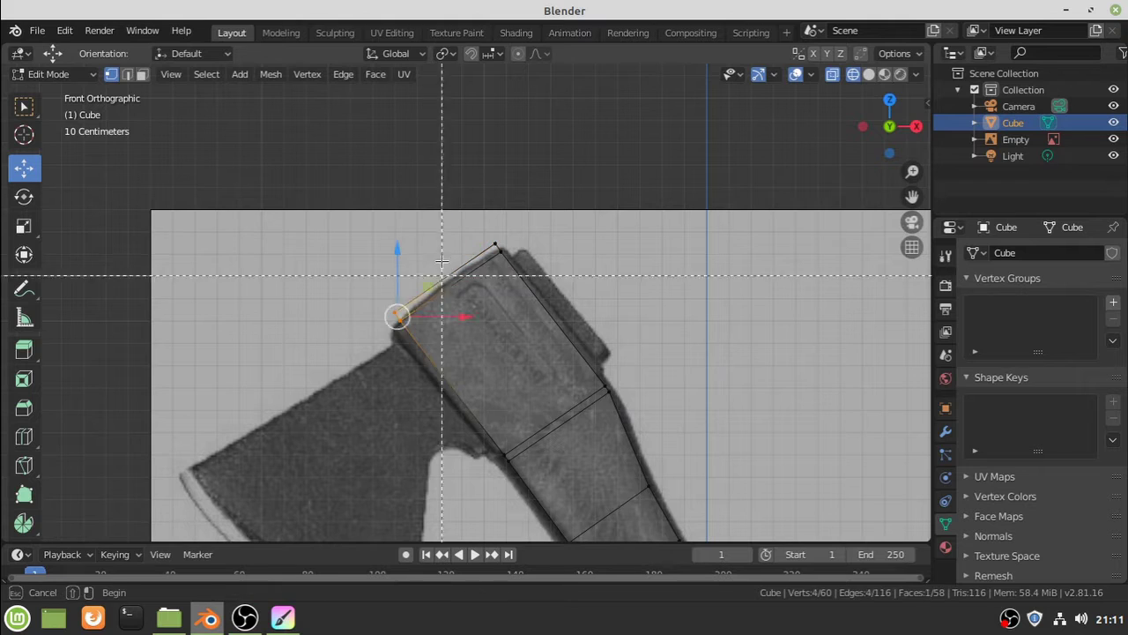
Rotate the top ring to the head's angle in the photo and check it from the front
key("r")
left_click(515, 291)
middle_click_drag(516, 291, 617, 335)
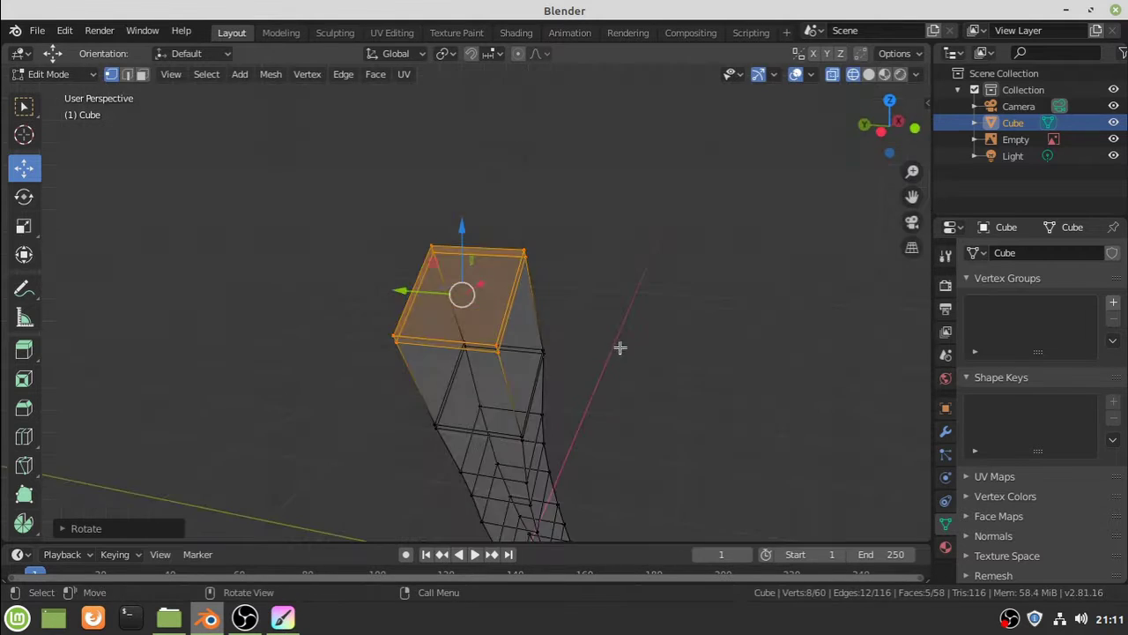
key("KP_1")
key("alt+Tab")
key("alt+Tab")
key("alt+Tab")
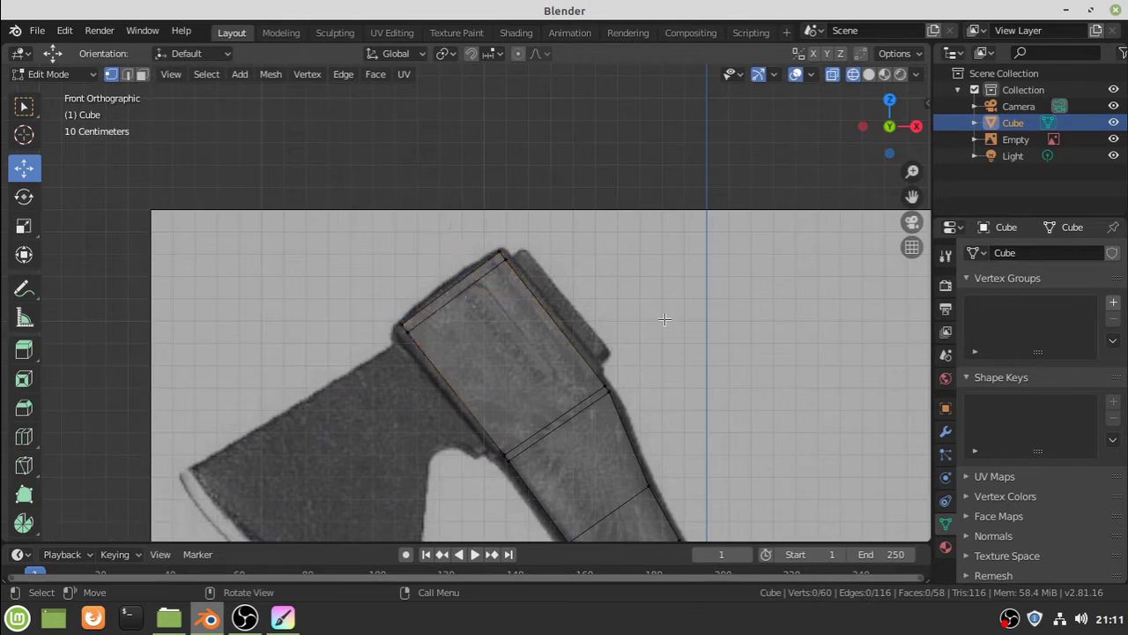
scroll(567, 434, "down", 4)
scroll(526, 241, "up", 10)
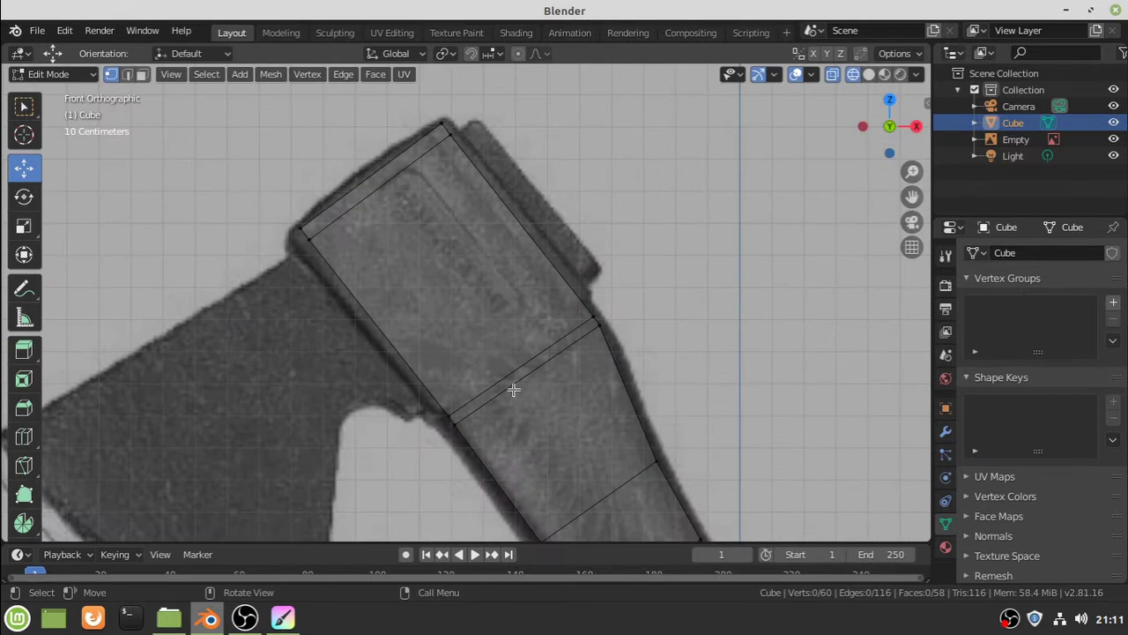
scroll(514, 390, "down", 3)
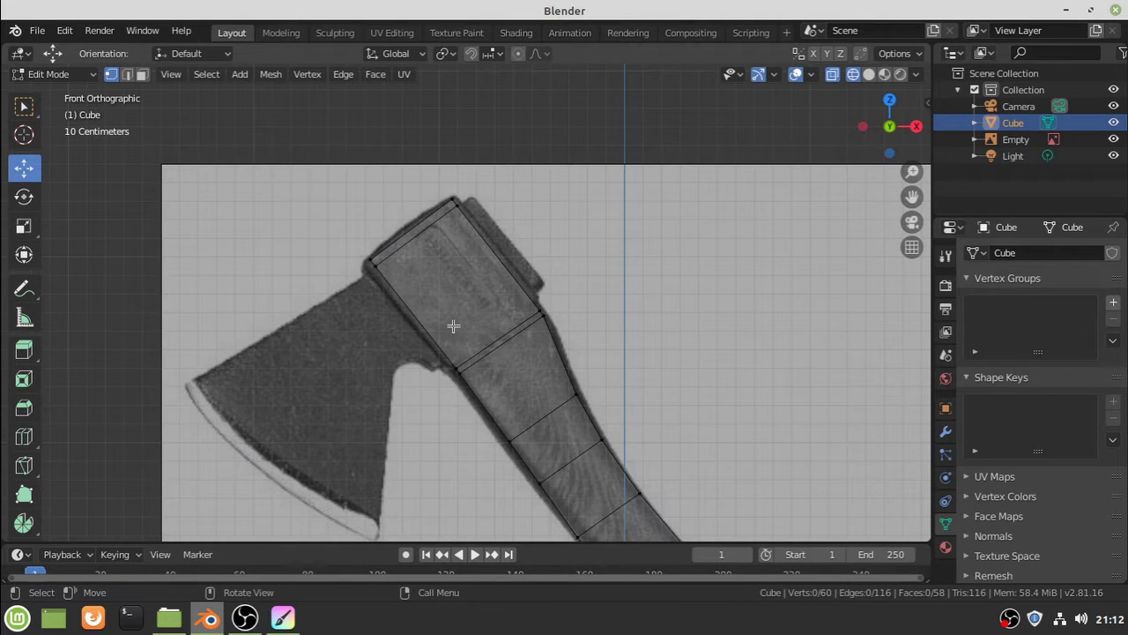
scroll(453, 326, "down", 2)
Extrude the side face of the head block toward the blade
middle_click_drag(542, 453, 524, 529)
left_click(428, 315)
key("KP_1")
key("e")
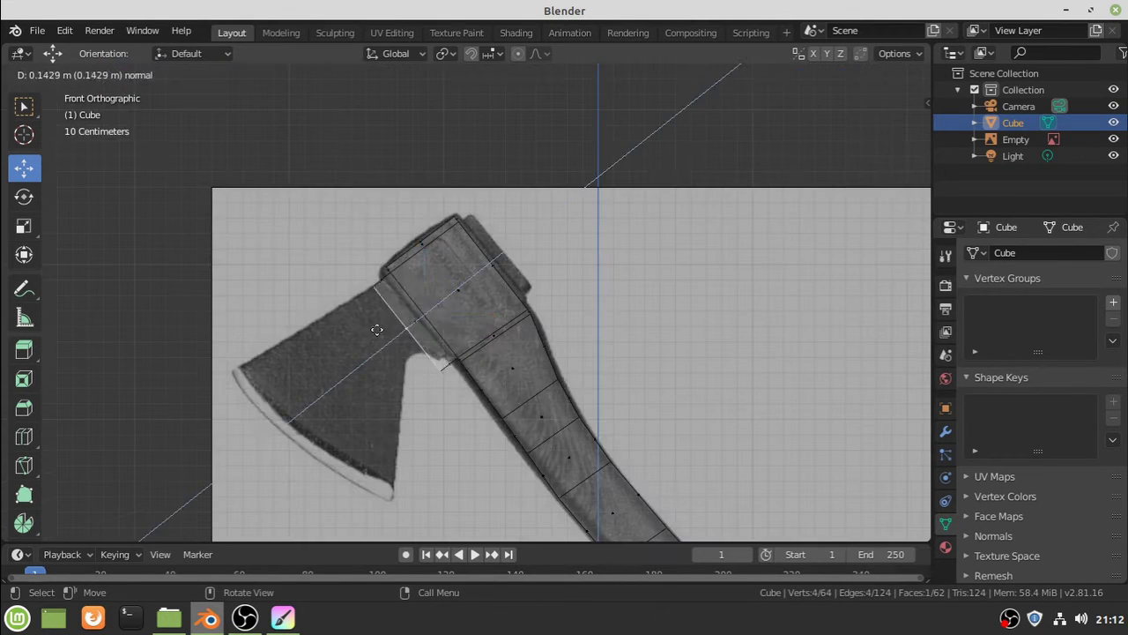
left_click(376, 330)
mouse_move(376, 330)
middle_mouse_down()
mouse_move(441, 370)
mouse_move(537, 403)
middle_mouse_up()
Scale the head block's face along Y to make it thinner
key("KP_1")
key("s")
left_click(495, 413)
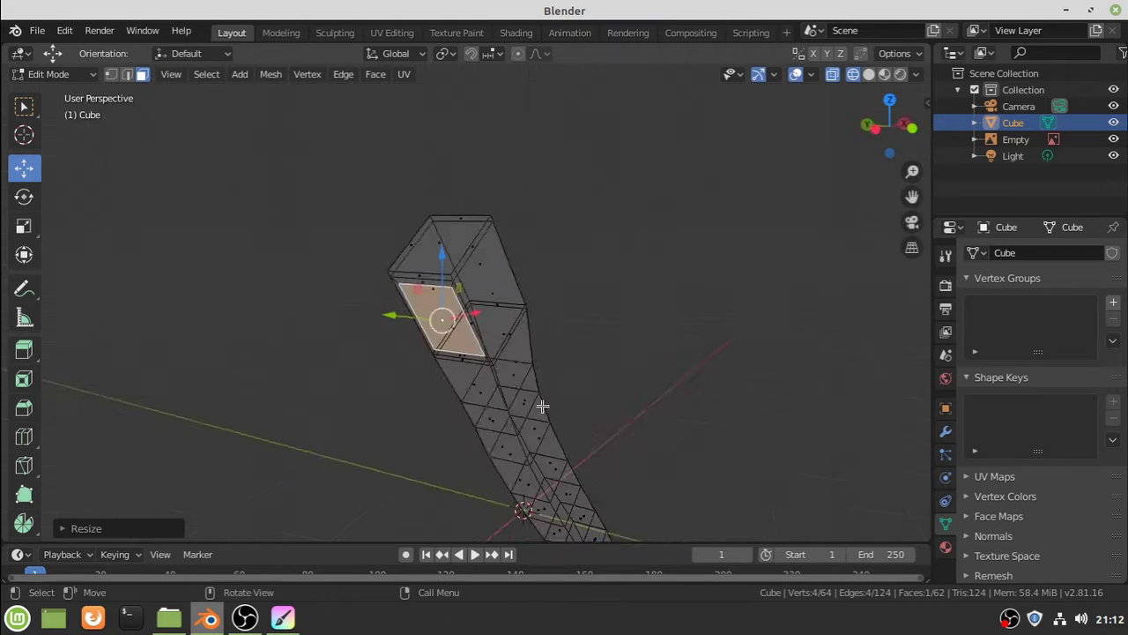
key("s")
key("Escape")
key("s")
key("y")
left_click(460, 353)
key("KP_1")
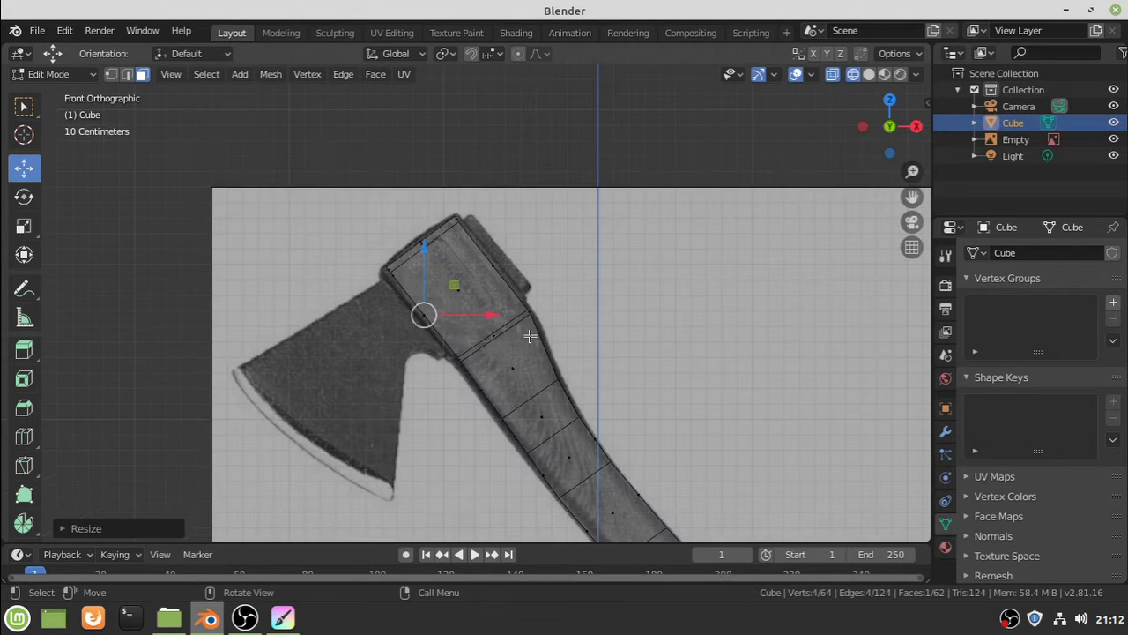
mouse_move(529, 333)
middle_mouse_down()
mouse_move(493, 391)
mouse_move(569, 373)
middle_mouse_up()
key("KP_1")
Extrude the face further toward the blade and shift it along X
key("e")
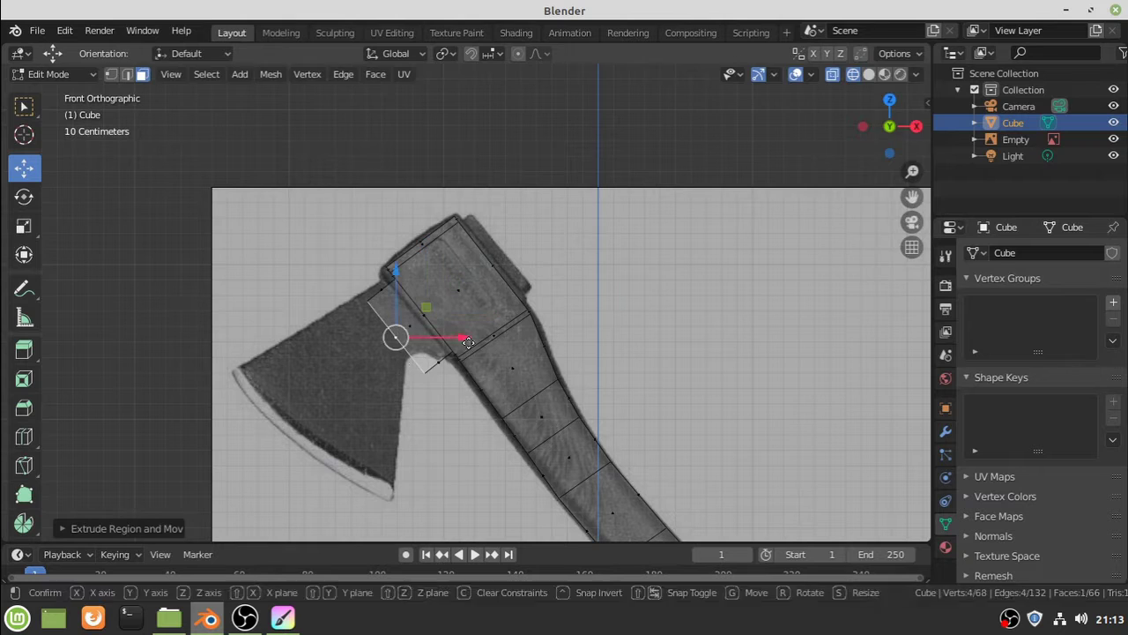
key("g")
key("x")
left_click(395, 269)
middle_click_drag(395, 269, 644, 320)
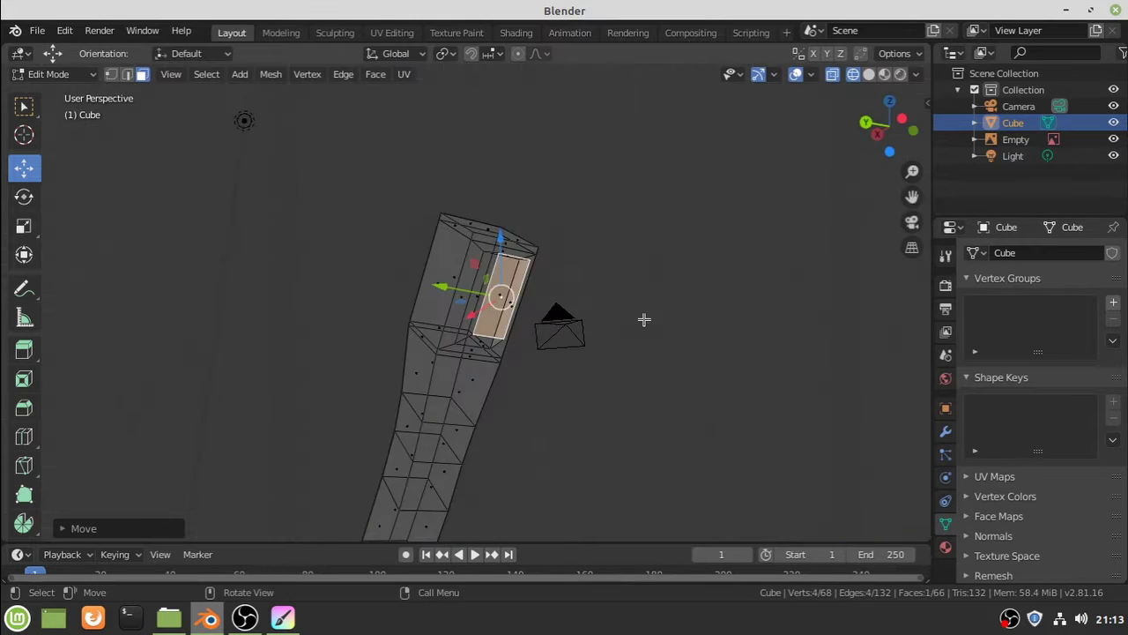
key("KP_1")
key("e")
left_click(344, 372)
Scale, rotate and move the new edge along X to follow the blade angle
key("s")
left_click(337, 377)
key("r")
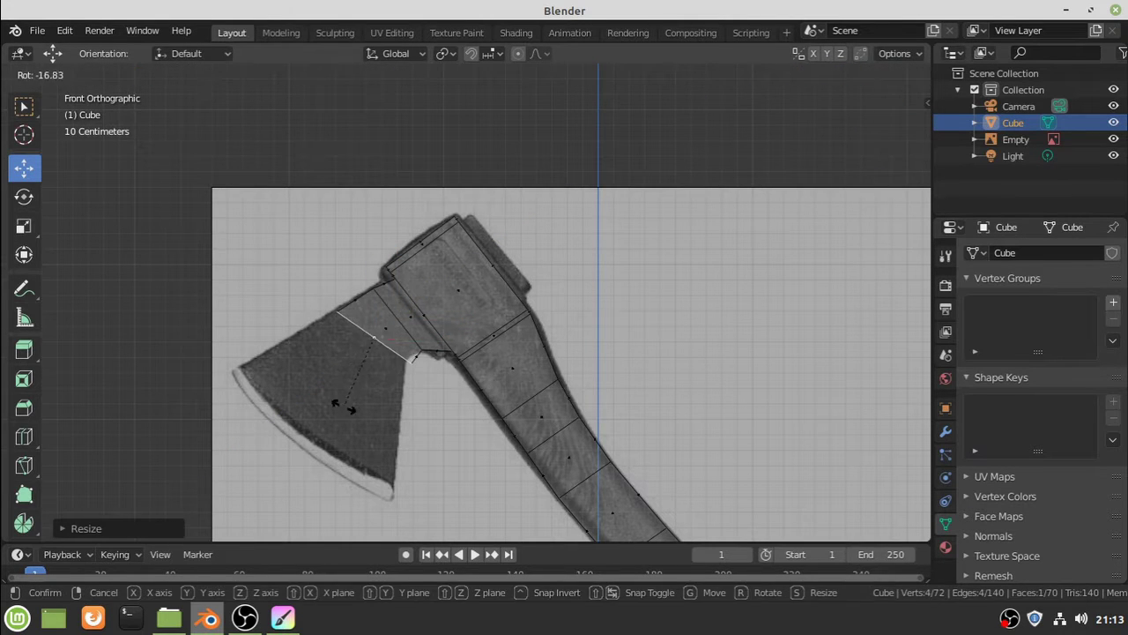
left_click(373, 328)
key("g")
key("x")
left_click(418, 355)
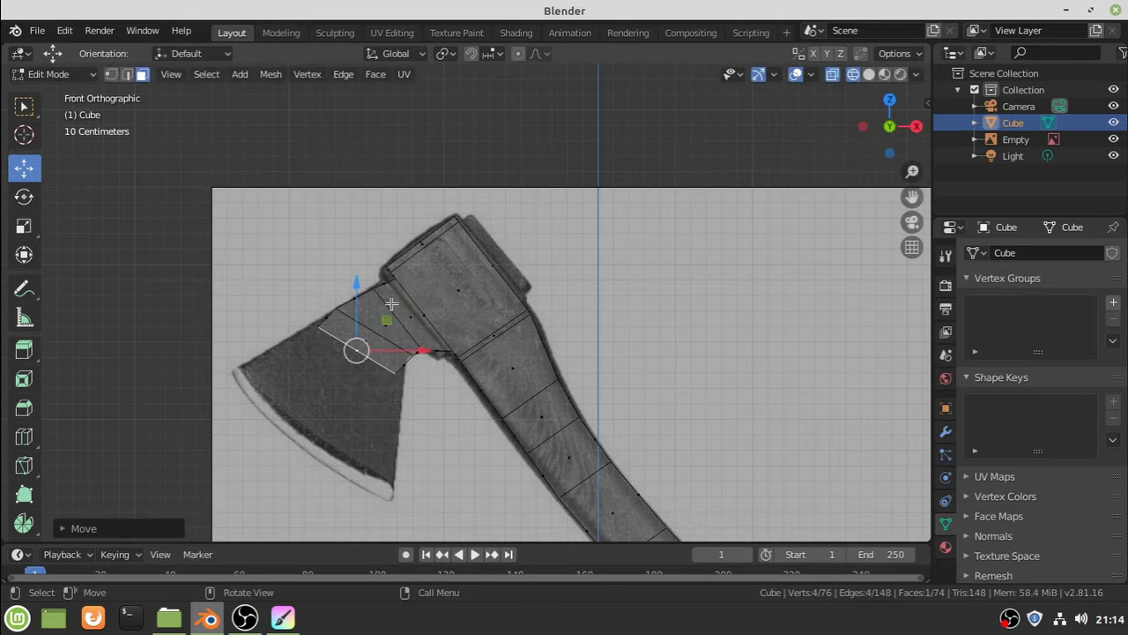
key("r")
left_click(335, 392)
Widen the outer edge to the blade's cutting edge and position it along X
key("s")
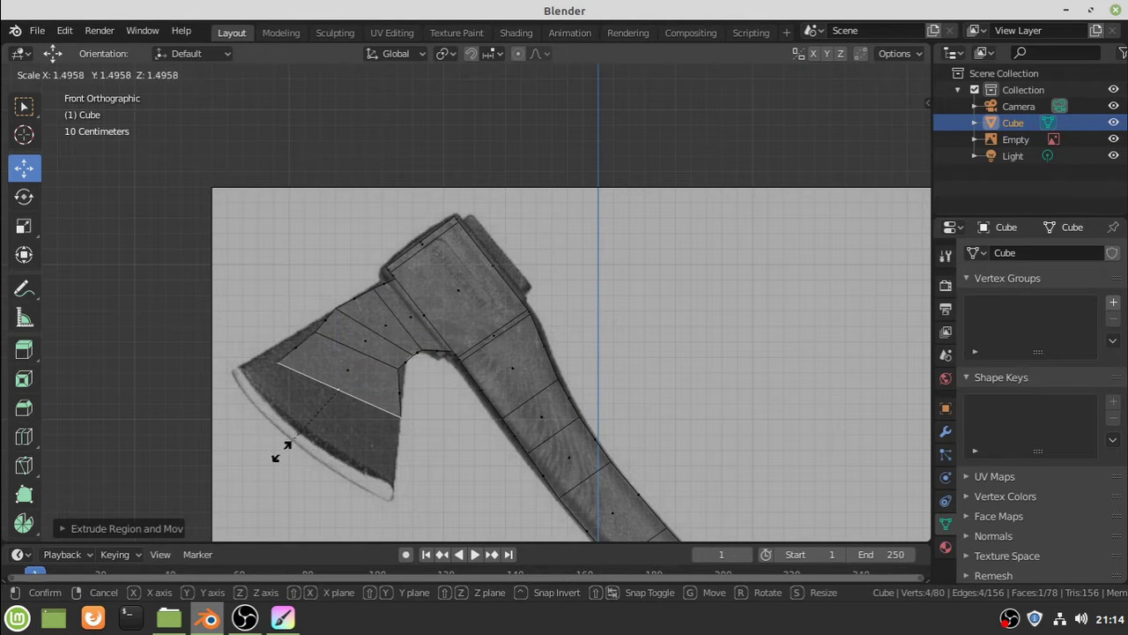
left_click(255, 456)
key("g")
key("x")
key("Escape")
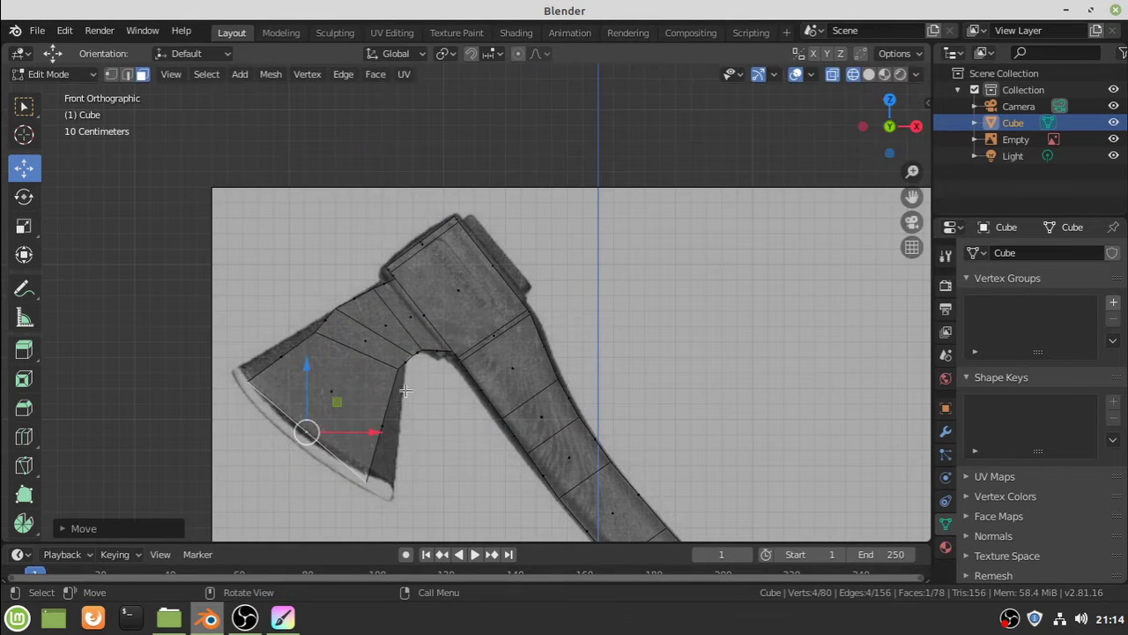
key("g")
key("x")
left_click(376, 433)
left_click(115, 84)
Drag the blade corner and lower blade vertices onto the photo's blade tip outline
left_click_drag(361, 334, 347, 334)
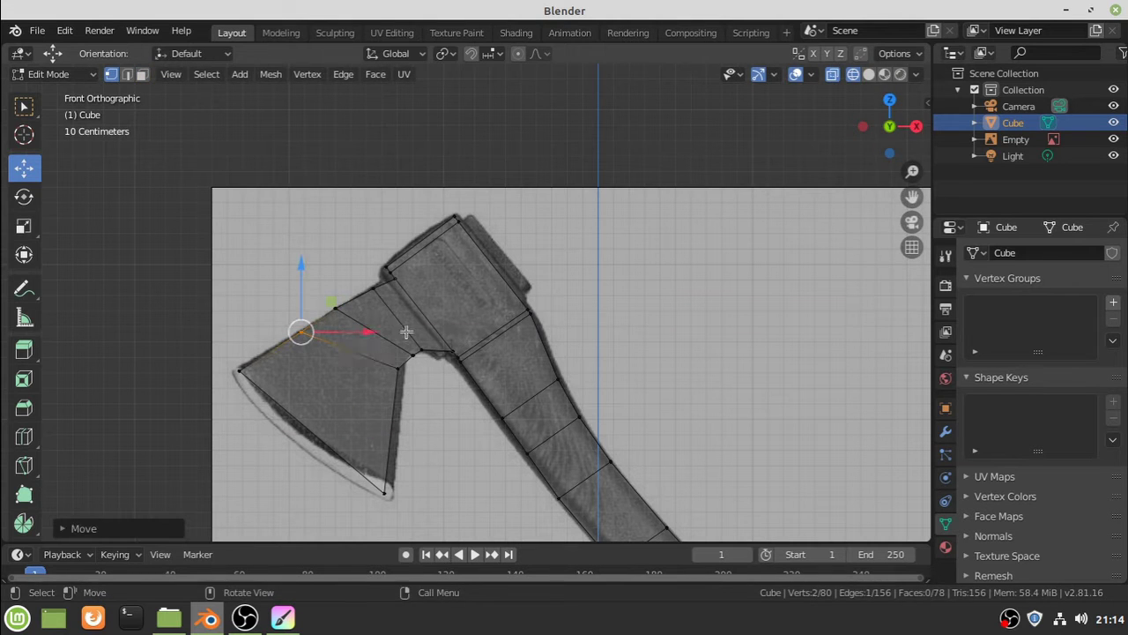
left_click_drag(405, 385, 416, 362)
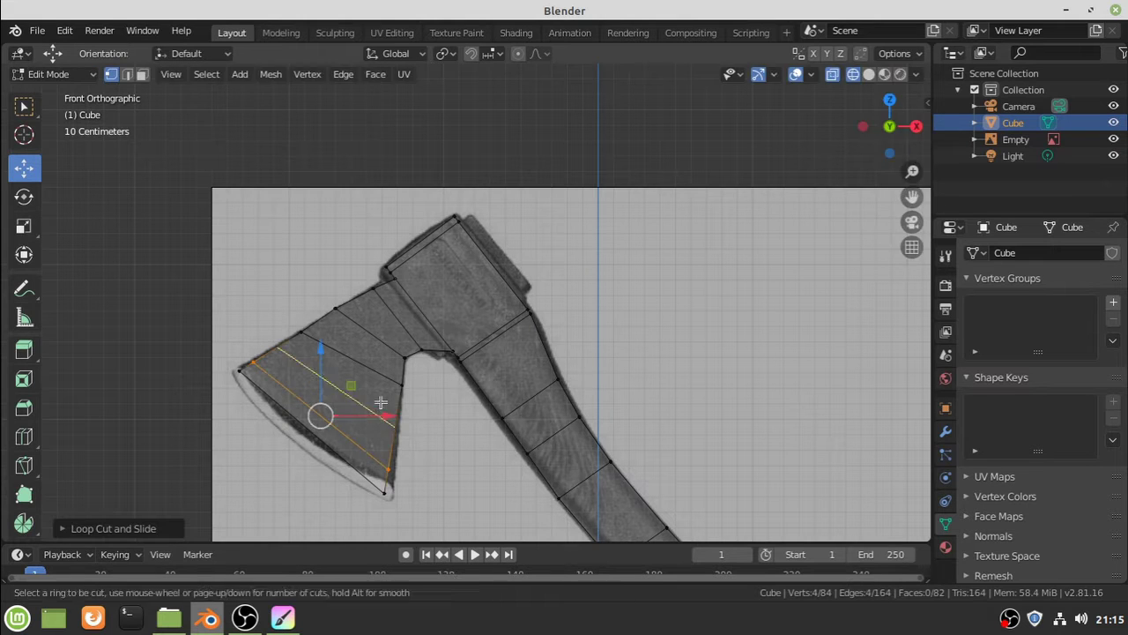
left_click_drag(248, 388, 249, 388)
left_click_drag(388, 486, 394, 490)
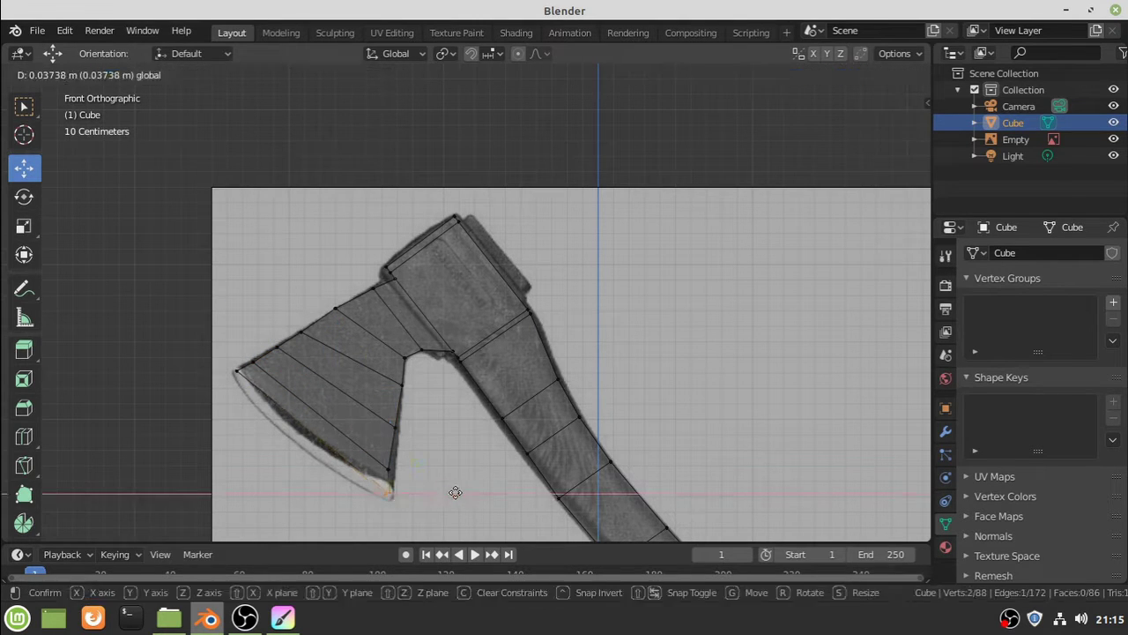
key("g")
key("x")
left_click(406, 391)
key("b")
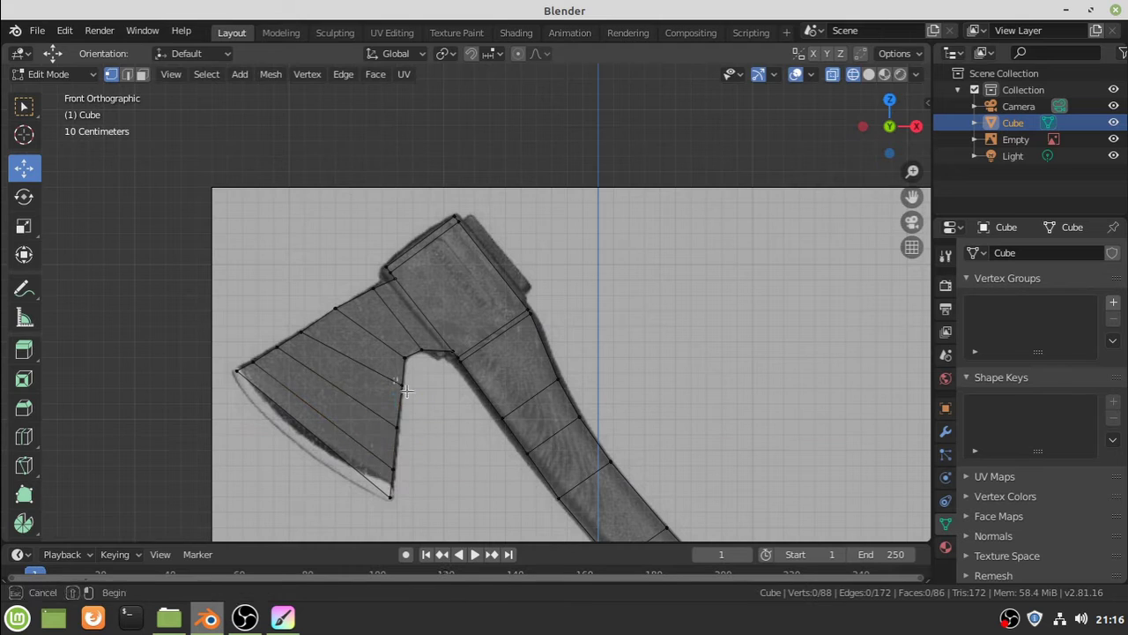
left_click(454, 383)
mouse_move(320, 428)
middle_mouse_down()
mouse_move(219, 158)
mouse_move(665, 347)
mouse_move(432, 302)
mouse_move(708, 255)
middle_mouse_up()
Extrude the axe head's top face and scale it into a narrower cap
key("e")
left_click(677, 232)
key("s")
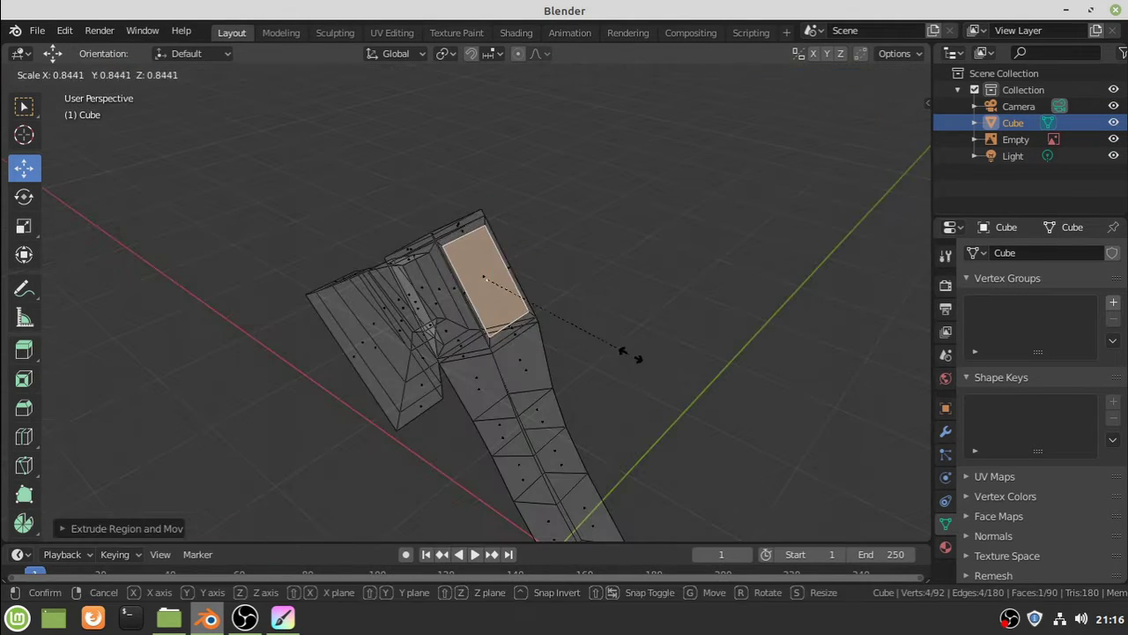
left_click(620, 355)
key("s")
key("Escape")
key("KP_1")
key("ctrl+z")
key("KP_1")
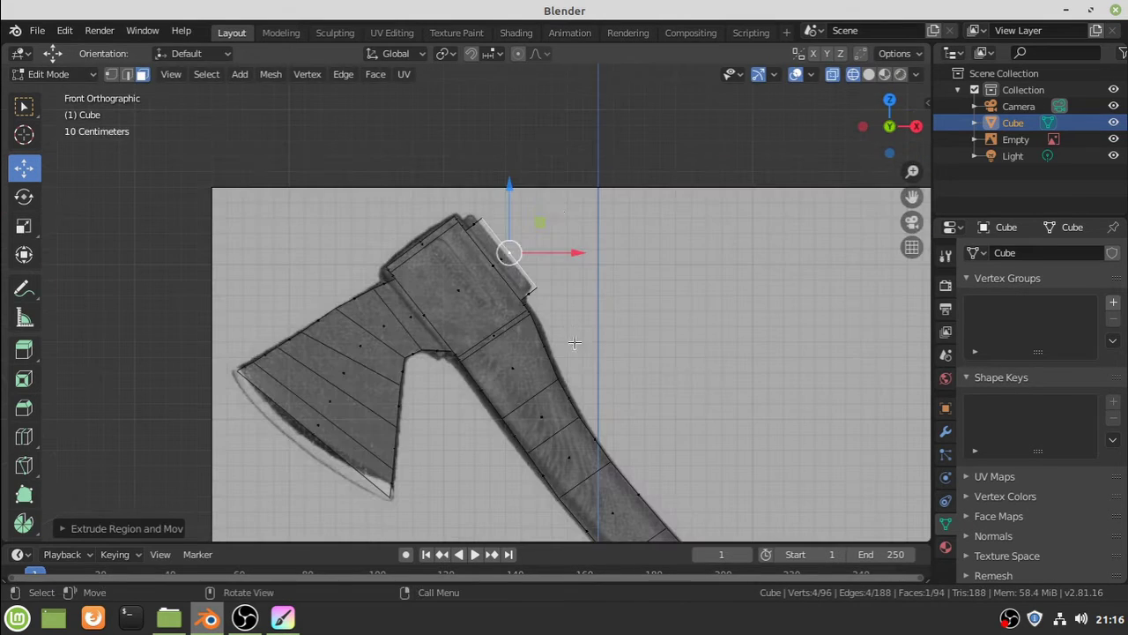
mouse_move(534, 225)
middle_mouse_down()
mouse_move(494, 194)
mouse_move(617, 344)
middle_mouse_up()
key("KP_1")
Raise the cap along Z over the poll block and inspect the mesh
key("g")
key("z")
left_click(534, 218)
key("z")
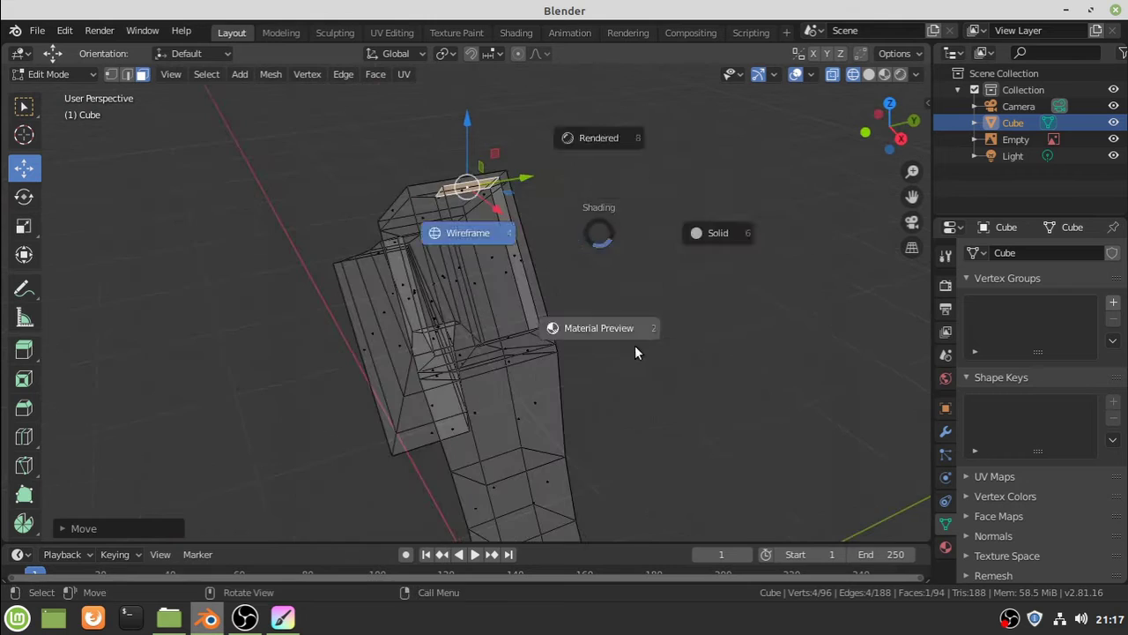
scroll(582, 377, "down", 5)
scroll(582, 376, "up", 5)
middle_click_drag(382, 441, 594, 350)
key("KP_1")
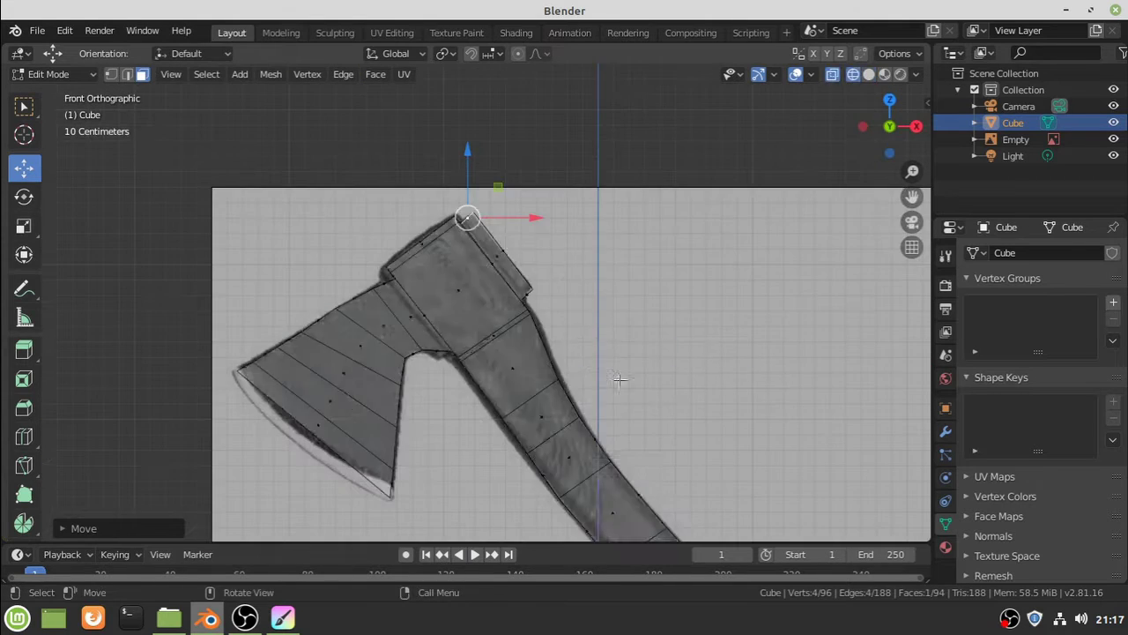
scroll(651, 404, "up", 2)
scroll(560, 457, "up", 3, "ctrl")
mouse_move(593, 462)
middle_mouse_down()
mouse_move(650, 453)
mouse_move(503, 479)
middle_mouse_up()
key("KP_1")
Box-select the blade vertices in side view and scale them thinner along Y
key("b")
key("KP_3")
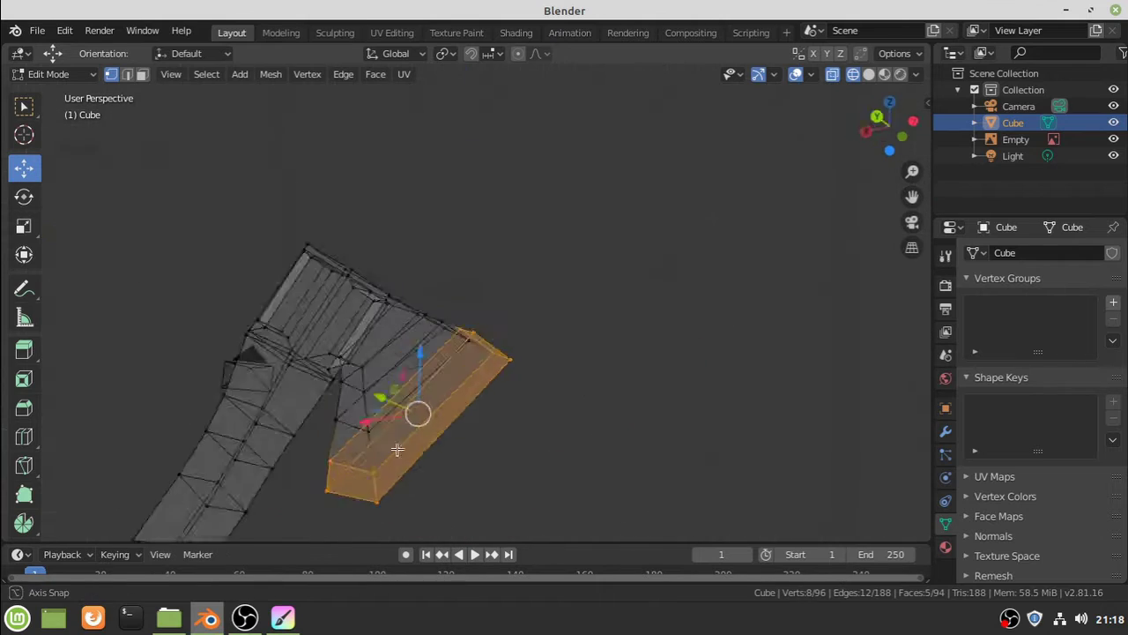
key("s")
key("y")
left_click(481, 438)
key("KP_1")
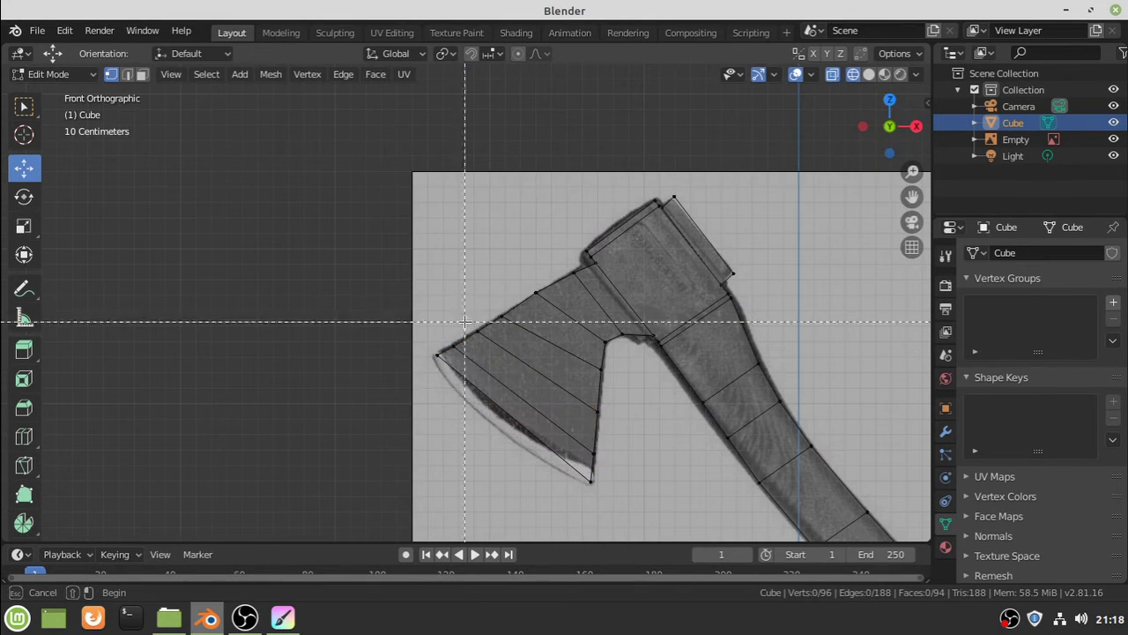
mouse_move(634, 407)
middle_mouse_down()
mouse_move(411, 370)
mouse_move(605, 468)
middle_mouse_up()
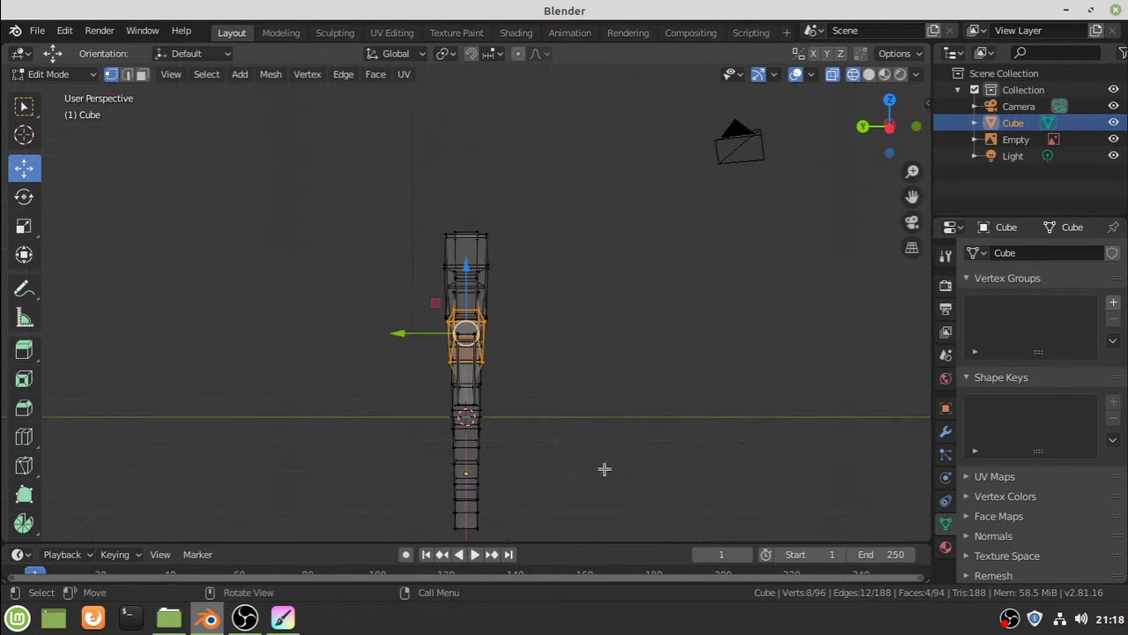
key("s")
key("y")
left_click(510, 432)
Thin the blade selection again along Y, then rescale a new box selection uniformly
mouse_move(509, 432)
middle_mouse_down()
mouse_move(582, 387)
mouse_move(715, 398)
middle_mouse_up()
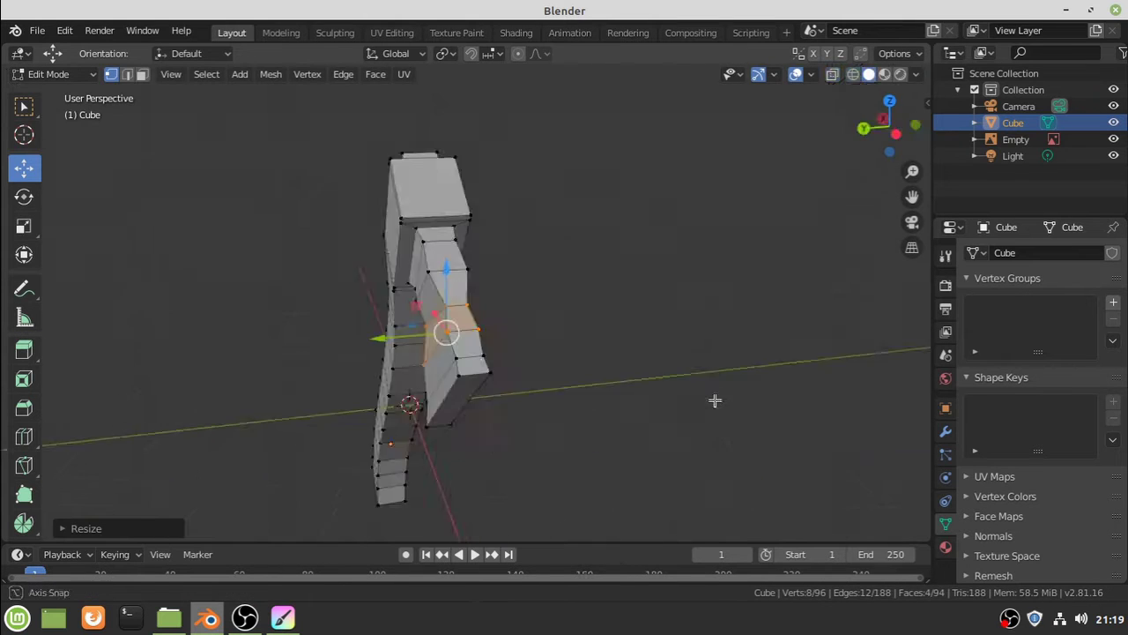
key("s")
key("y")
left_click(697, 456)
mouse_move(697, 456)
middle_mouse_down()
mouse_move(637, 399)
mouse_move(799, 305)
mouse_move(424, 308)
middle_mouse_up()
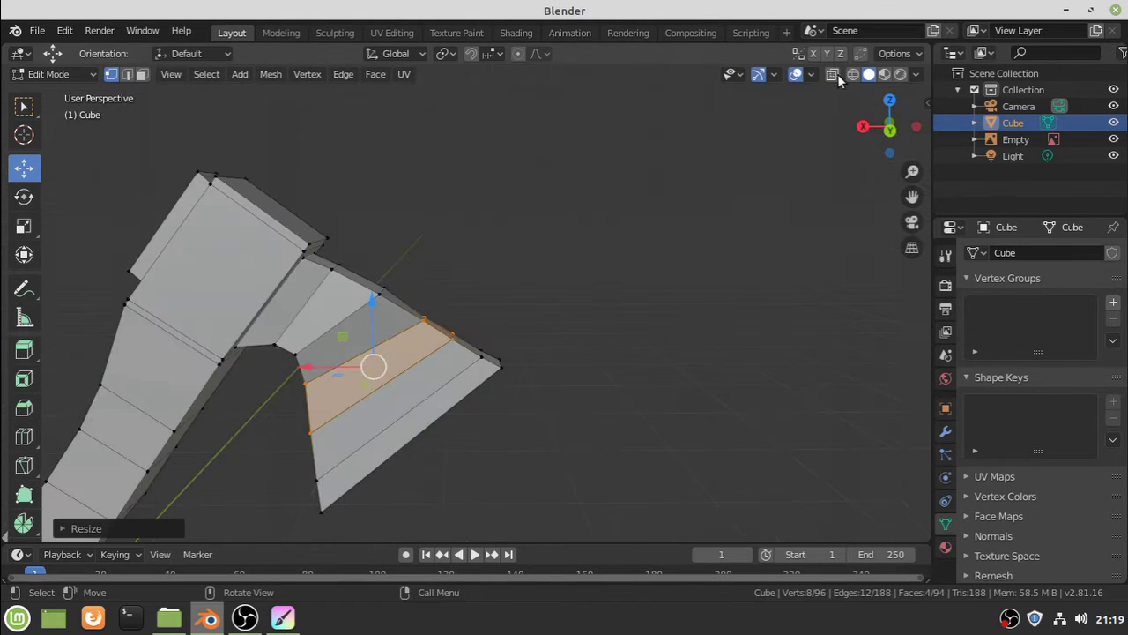
key("b")
key("s")
left_click(600, 398)
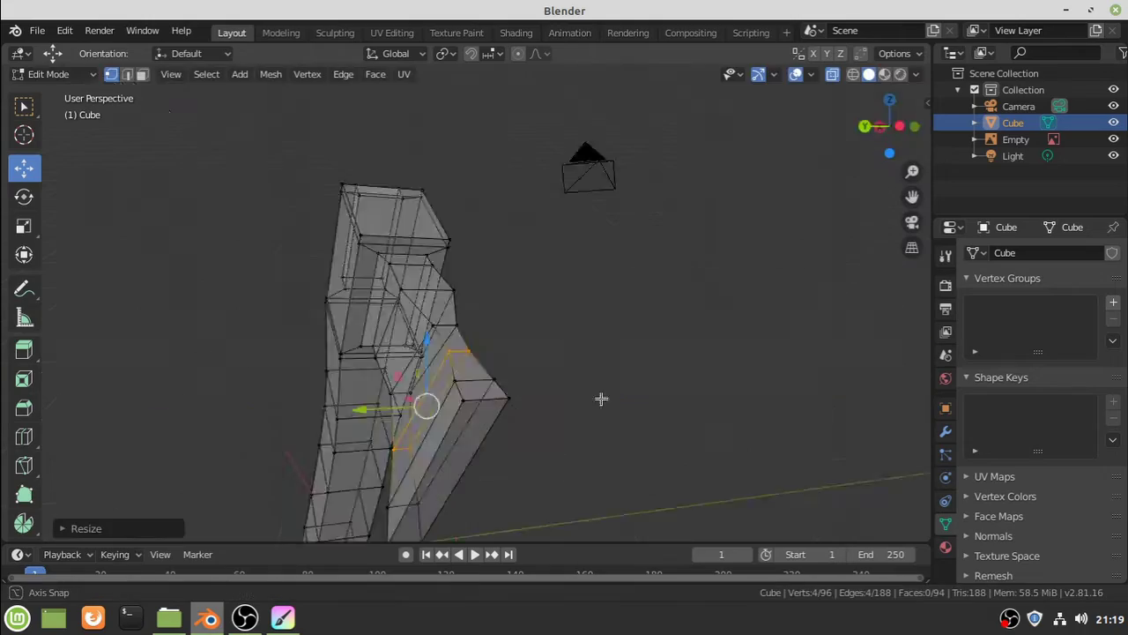
middle_click_drag(599, 398, 627, 461)
scroll(622, 367, "up", 3)
key("alt+a")
mouse_move(622, 368)
middle_mouse_down()
mouse_move(403, 493)
mouse_move(396, 260)
middle_mouse_up()
Box-select vertices along the blade and scale them thinner along Y twice
key("b")
left_click_drag(397, 260, 439, 326)
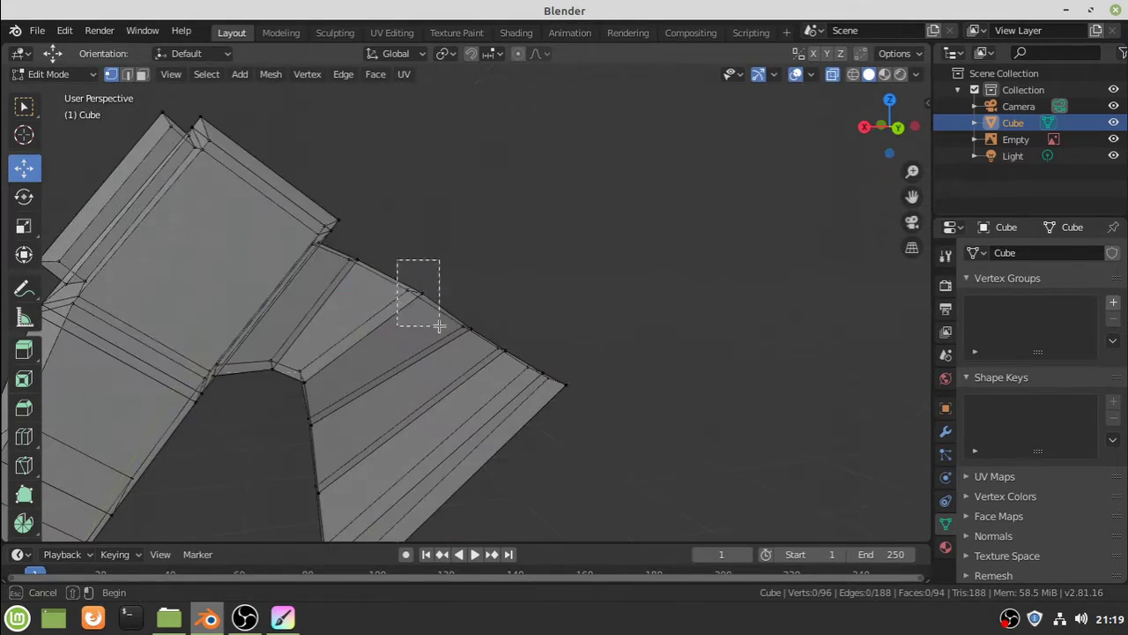
key("s")
key("y")
left_click(566, 335)
mouse_move(592, 285)
middle_mouse_down()
mouse_move(715, 402)
mouse_move(547, 227)
middle_mouse_up()
key("alt+a")
key("b")
key("s")
key("y")
mouse_move(524, 423)
middle_mouse_down()
mouse_move(675, 403)
mouse_move(597, 245)
middle_mouse_up()
left_click(572, 415)
key("alt+a")
Scale the cutting-edge vertices further along Y so the blade tapers to 0.2409
middle_click_drag(397, 462, 601, 424)
key("s")
key("y")
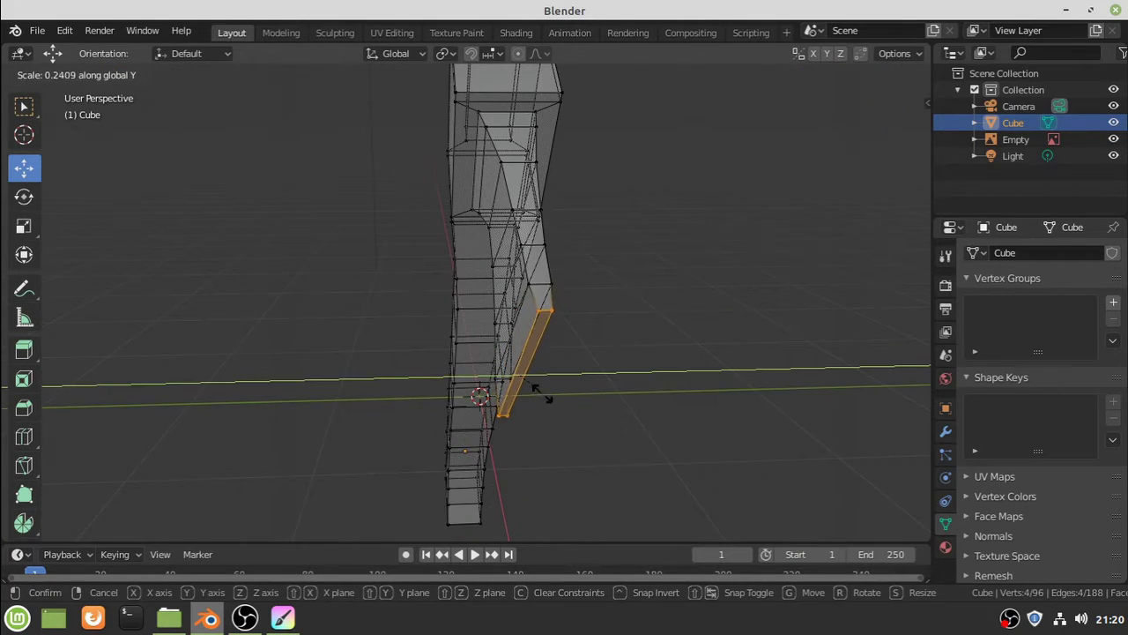
left_click(539, 392)
mouse_move(539, 392)
middle_mouse_down()
mouse_move(541, 408)
mouse_move(609, 436)
middle_mouse_up()
key("s")
key("y")
left_click(574, 428)
Return to Object Mode and check the finished axe head from the front view
key("z")
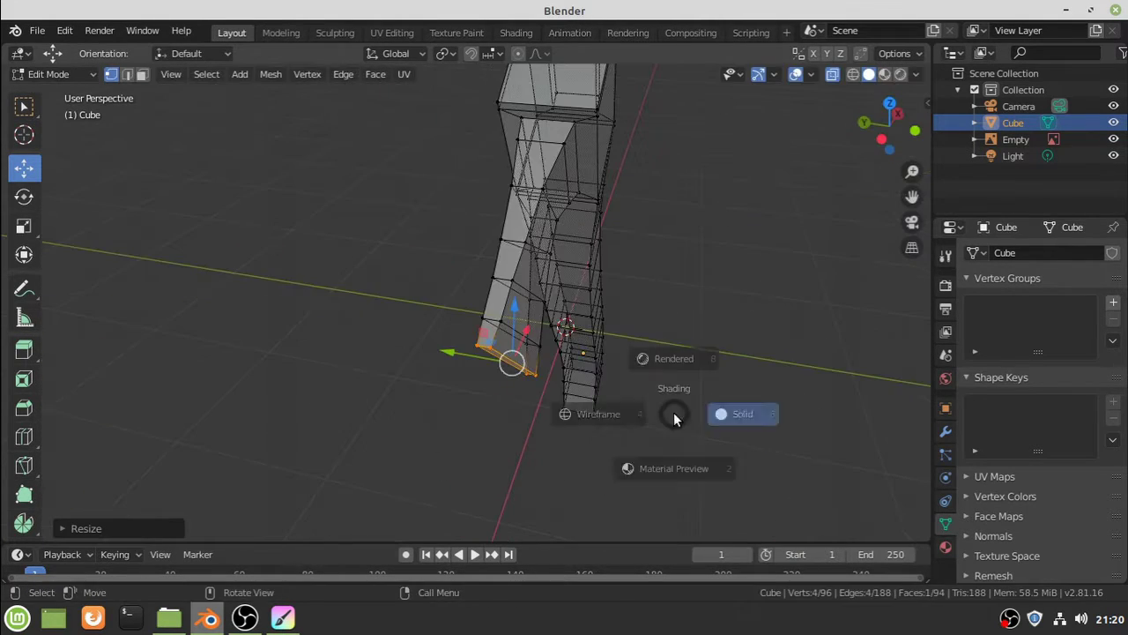
key("Tab")
mouse_move(675, 419)
middle_mouse_down()
mouse_move(587, 376)
mouse_move(520, 240)
mouse_move(693, 233)
mouse_move(732, 270)
middle_mouse_up()
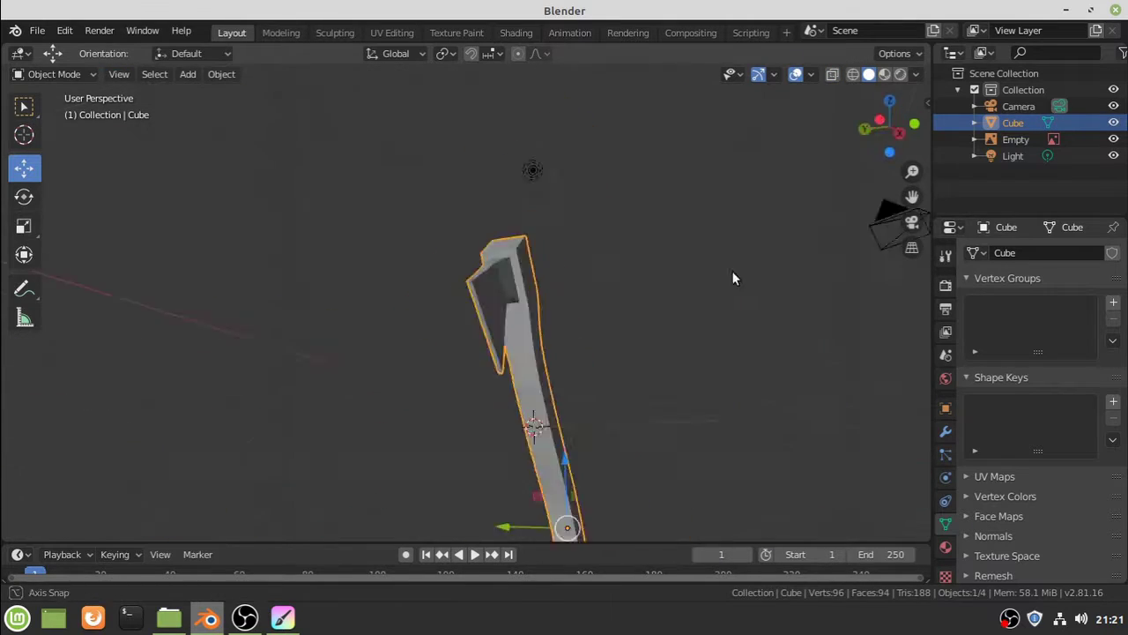
key("KP_1")
Add two centred loop cuts through the axe mesh in Edit Mode
key("Tab")
scroll(529, 335, "up", 5)
key("ctrl+r")
left_click(506, 335)
right_click(506, 335)
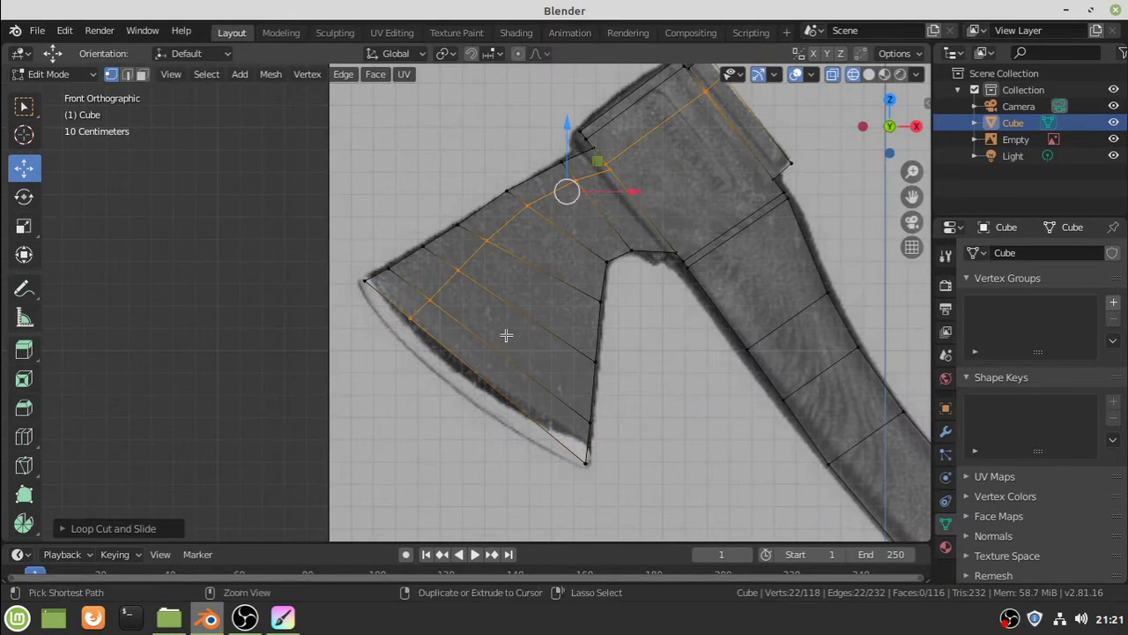
key("ctrl+r")
left_click(555, 405)
right_click(555, 406)
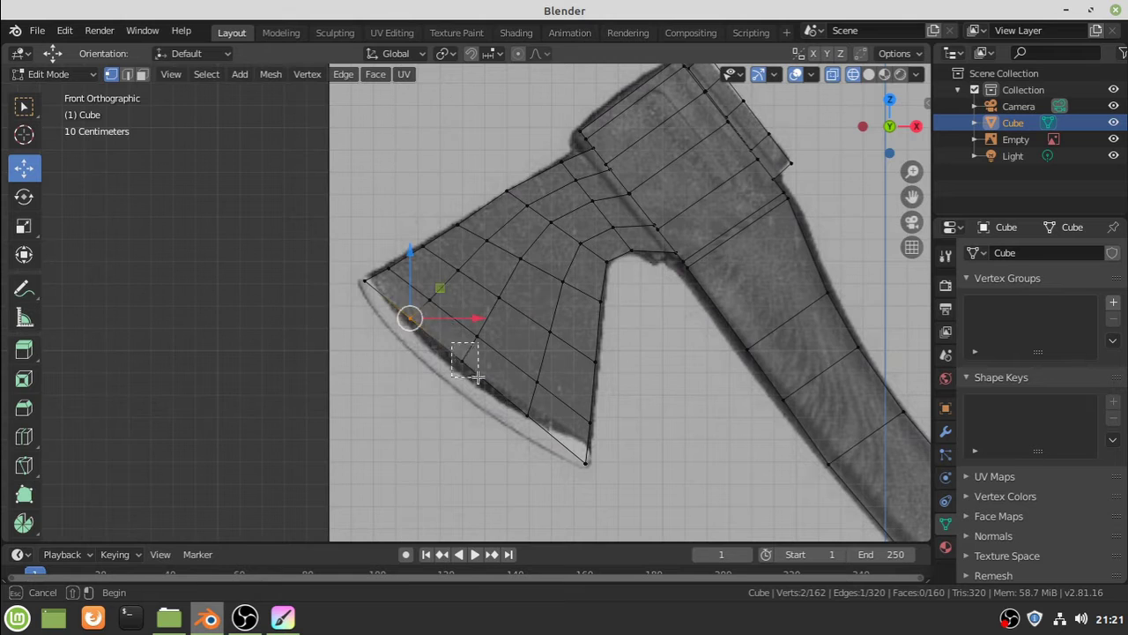
Slide the lower blade edge vertices along X to match the photo
left_click_drag(451, 342, 476, 377)
key("g")
key("x")
left_click(518, 374)
left_click(452, 378, "alt")
key("g")
key("x")
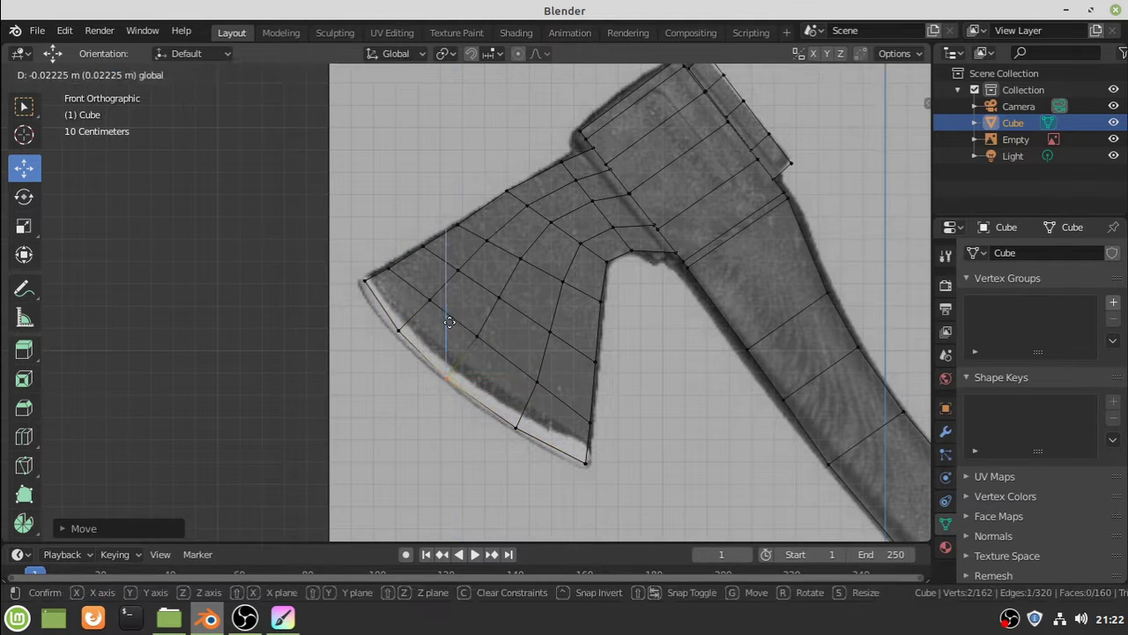
key("Return")
Box-select the handle-end vertices to refit them, then clear the selection
scroll(537, 352, "down", 3)
middle_click_drag(537, 353, 528, 391, "shift")
scroll(529, 391, "up", 3)
middle_click_drag(378, 341, 406, 350, "ctrl")
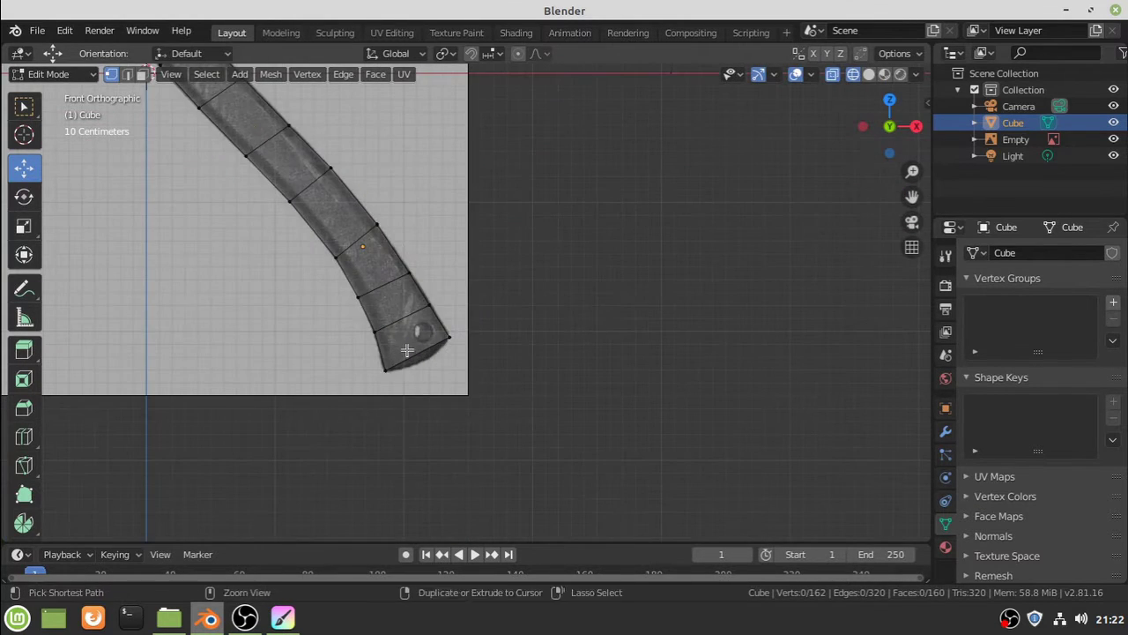
scroll(429, 373, "up", 3)
key("alt+a")
key("b")
left_click_drag(350, 391, 376, 406)
key("alt+a")
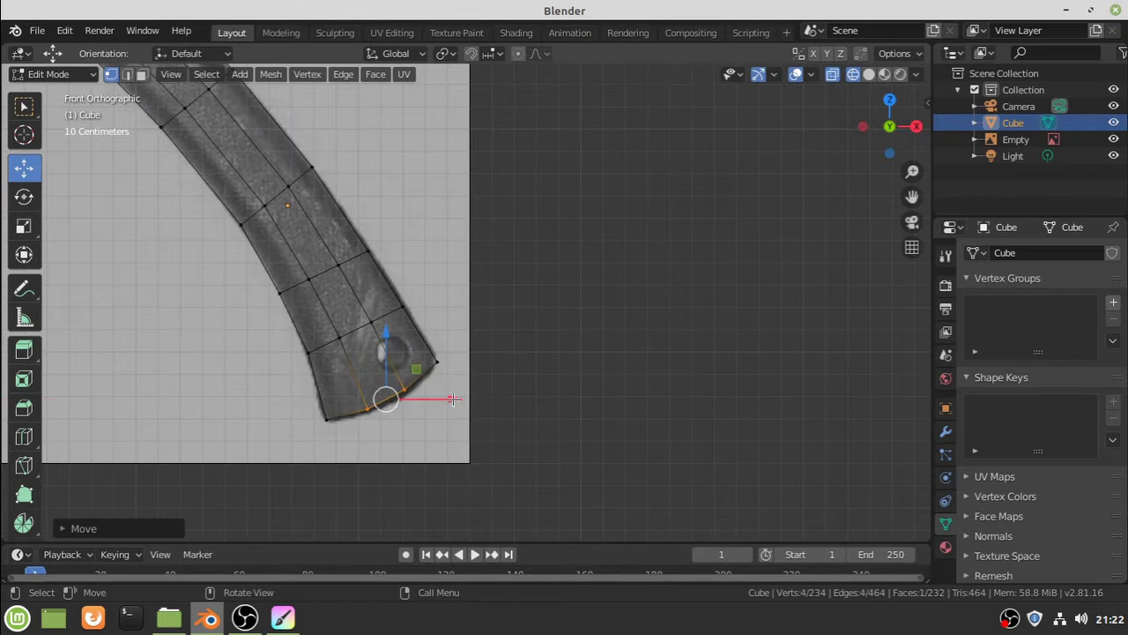
Frame the whole axe and switch to the UV Editing workspace in front view
scroll(476, 327, "down", 4)
key("Home")
left_click(830, 302)
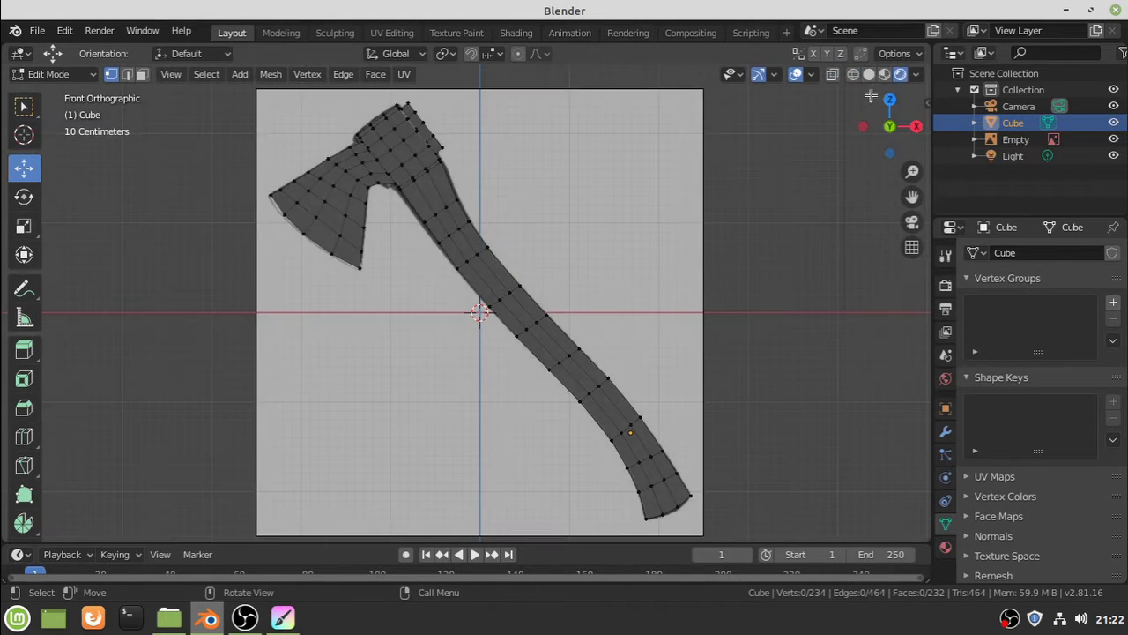
scroll(491, 310, "up", 3)
left_click(391, 32)
key("KP_1")
Add a new Machado material to the axe in the Material properties
scroll(752, 293, "up", 3)
key("Tab")
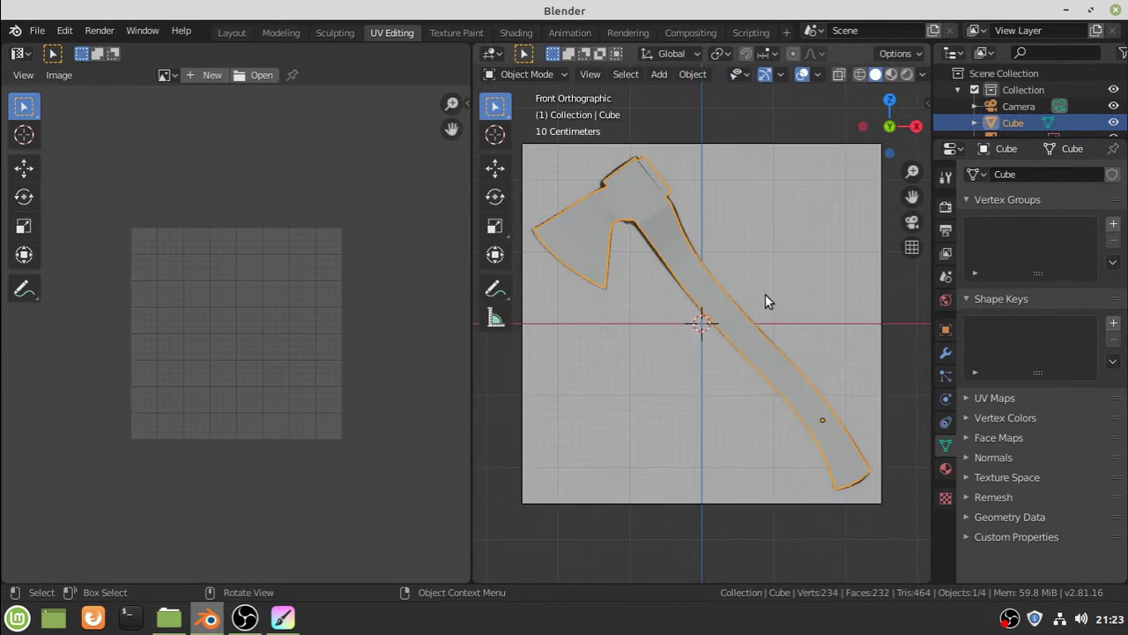
key("Tab")
key("Tab")
left_click(946, 330)
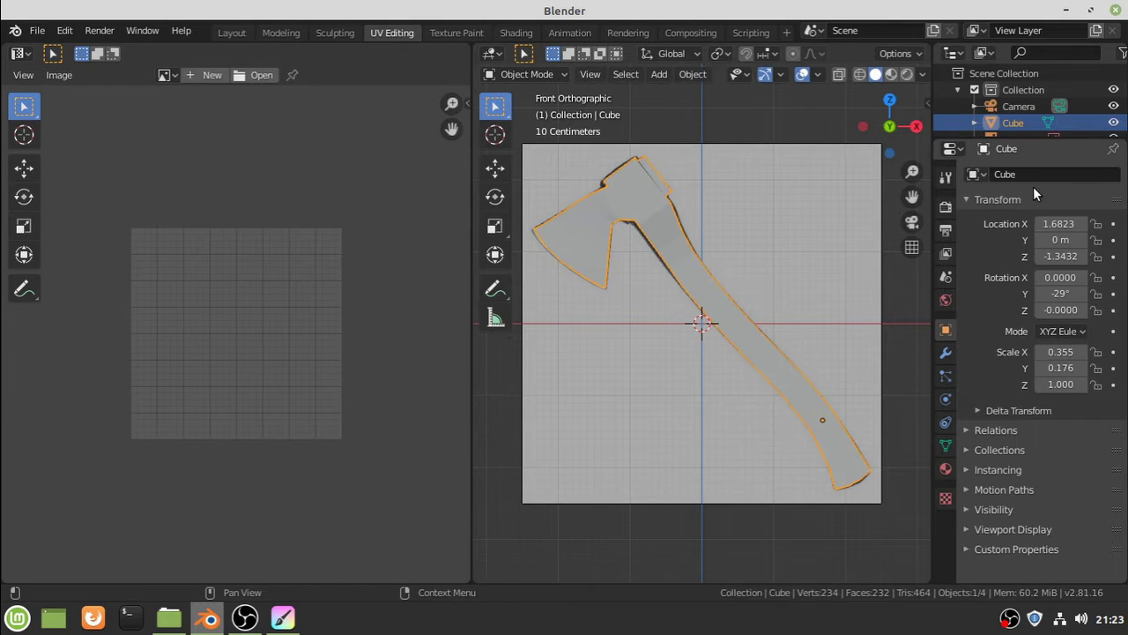
left_click(946, 468)
left_click(1023, 244)
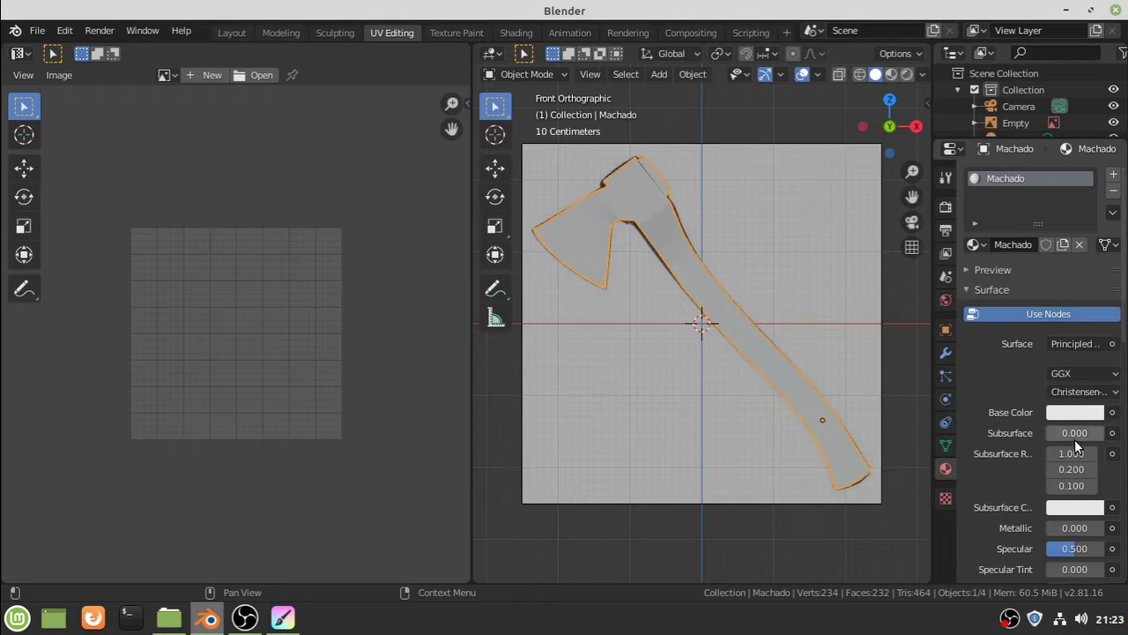
Project the UVs from the front view and show machado.jpg behind them
key("Tab")
key("u")
left_click(572, 511)
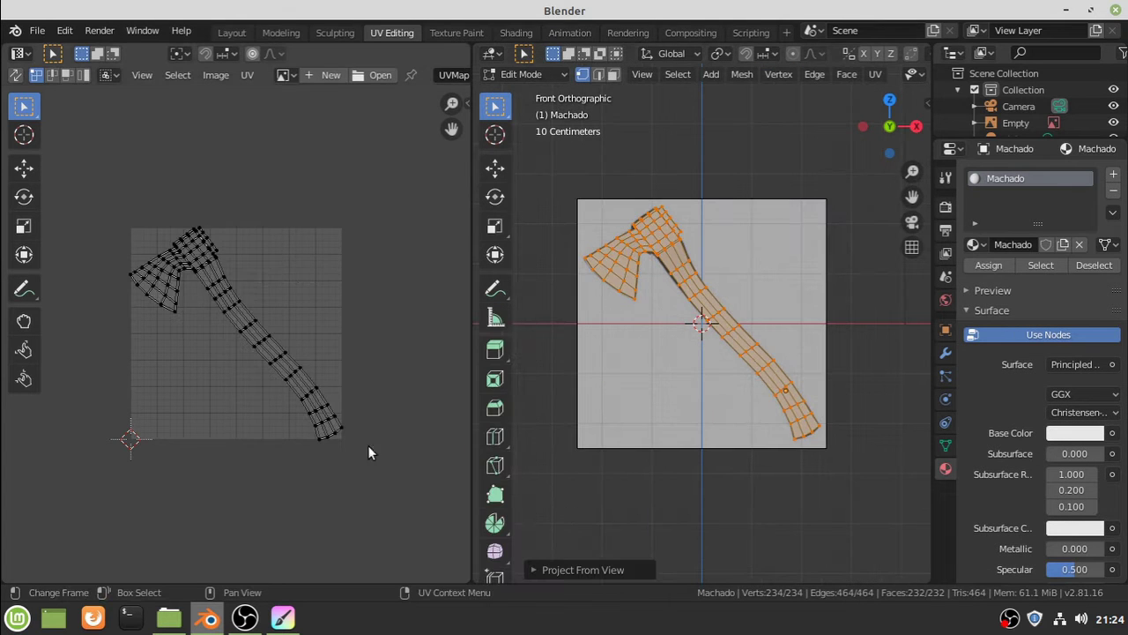
scroll(295, 503, "down", 1)
key("Home")
left_click(282, 74)
left_click(302, 221)
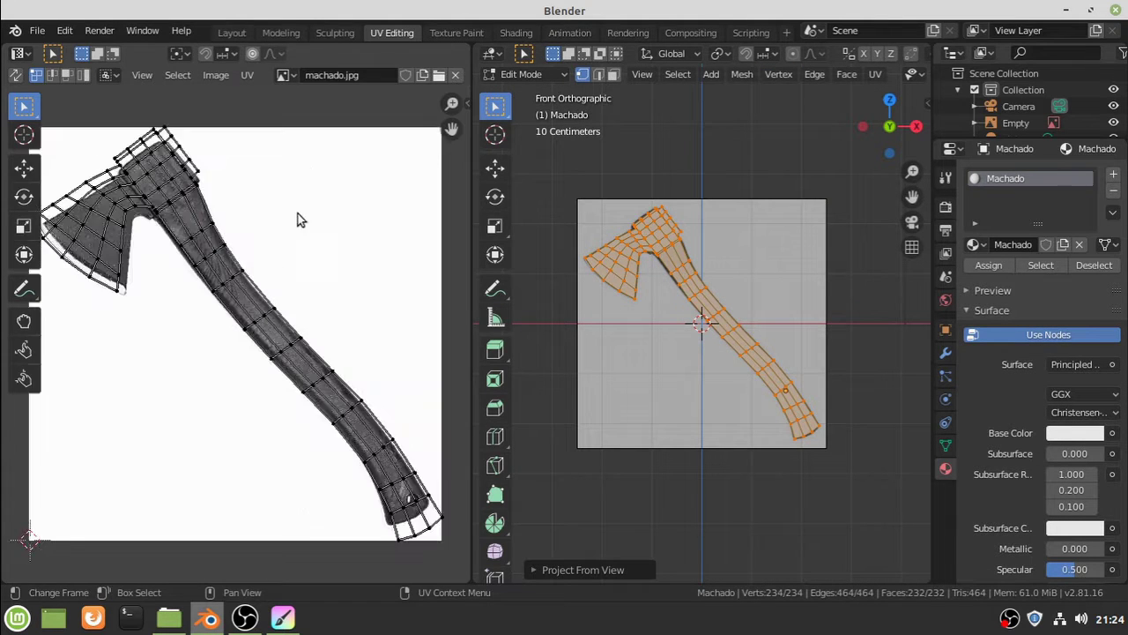
key("Home")
Try cube projection and reprojecting from view, marking seams on the selected edges
key("u")
left_click(661, 398)
key("u")
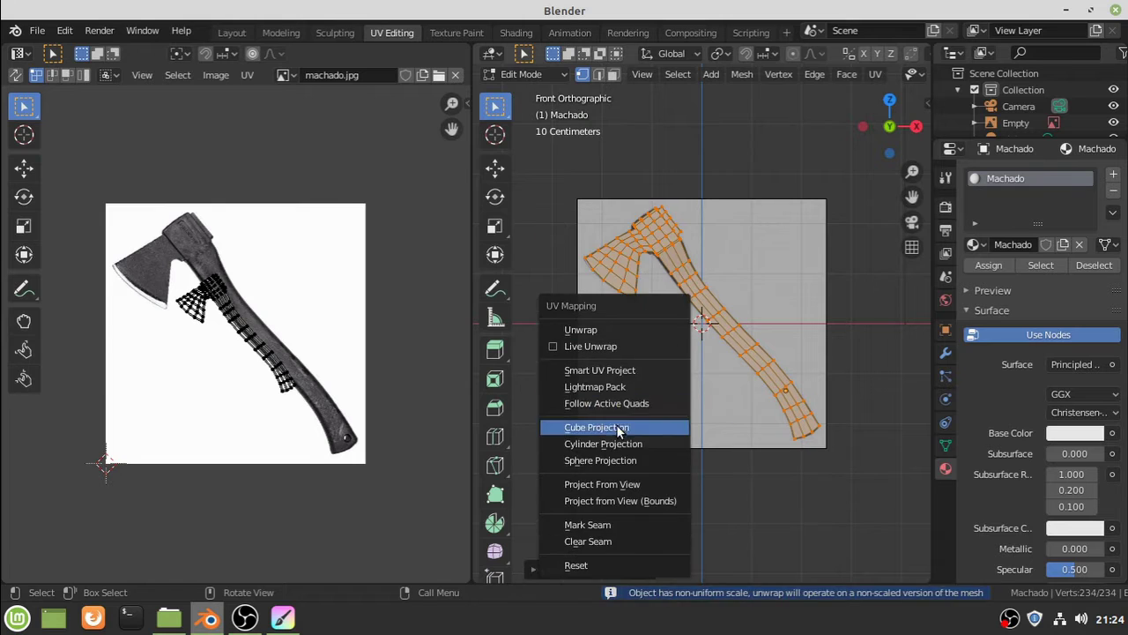
left_click(617, 428)
key("u")
left_click(617, 443)
key("u")
left_click(679, 343)
Reproject the UVs with Project From View (Bounds) fitted to the photo
key("u")
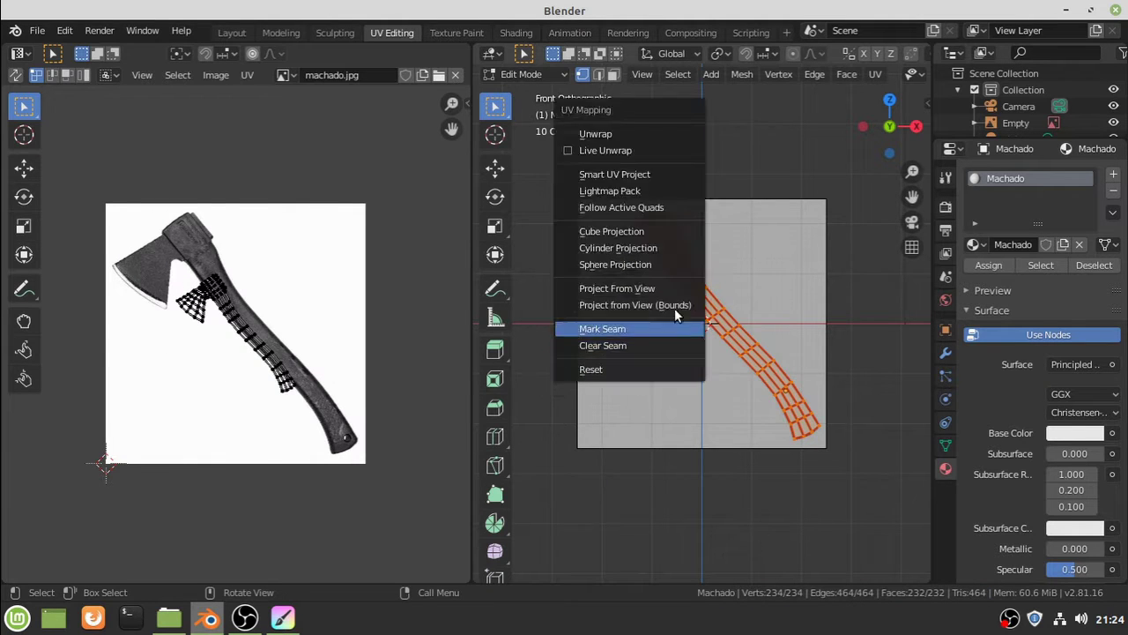
key("u")
key("u")
left_click(657, 467)
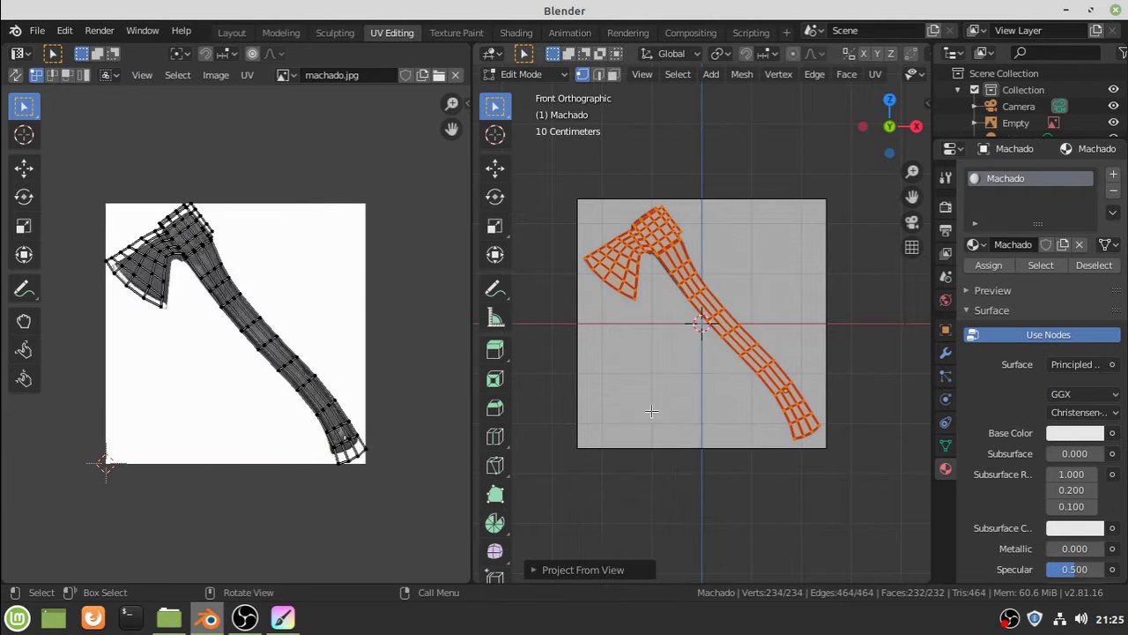
key("u")
left_click(731, 335)
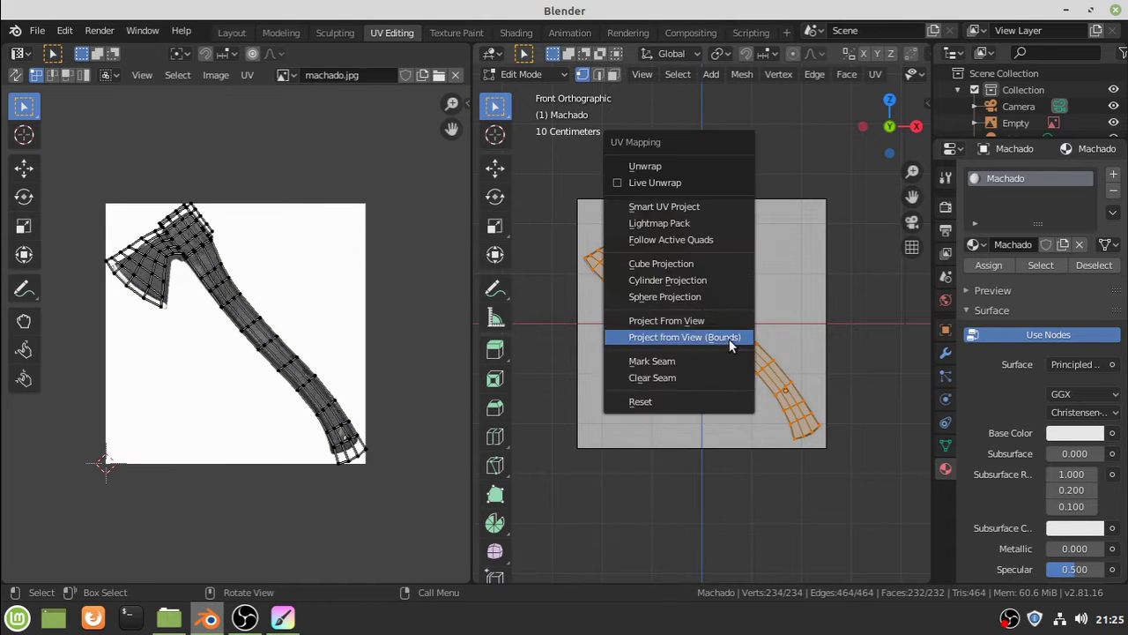
Select all UVs and stretch them 1.0309 along X over the photo
scroll(269, 415, "up", 1)
scroll(194, 365, "up", 2)
scroll(192, 354, "down", 3)
key("a")
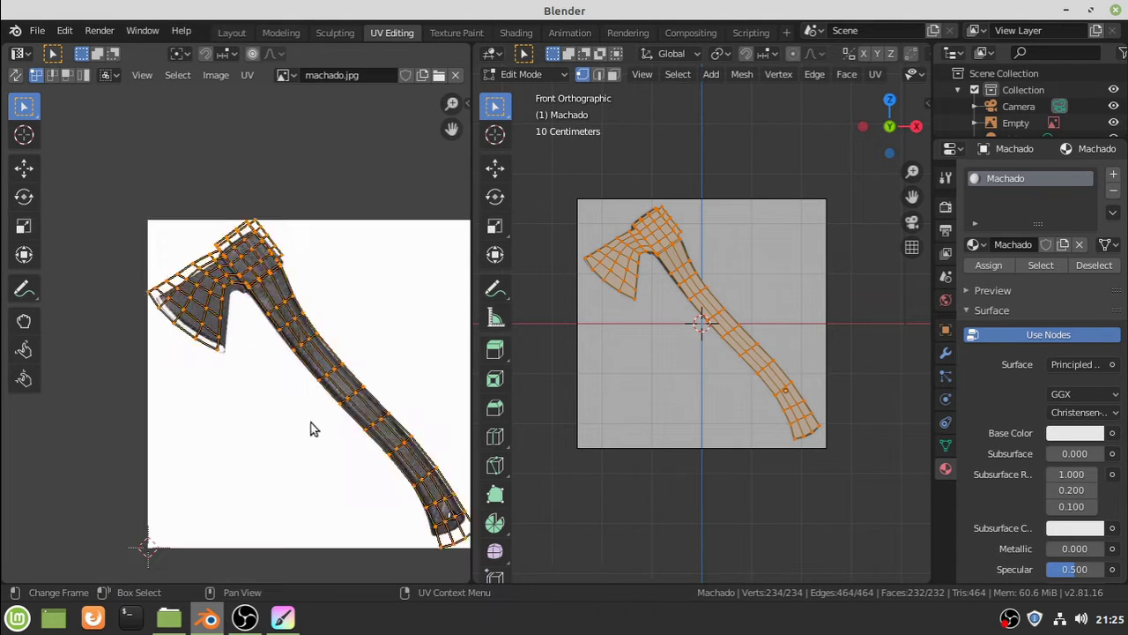
key("s")
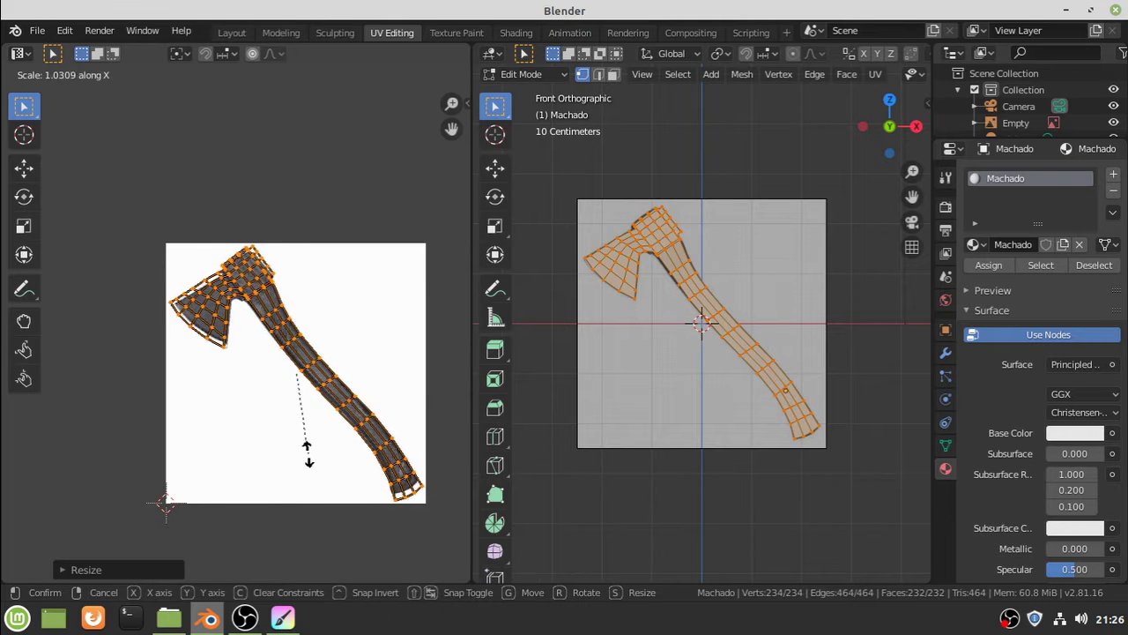
Scale the axe's UVs horizontally to match the photo's width
key("x")
left_click(302, 445)
scroll(302, 459, "up", 5)
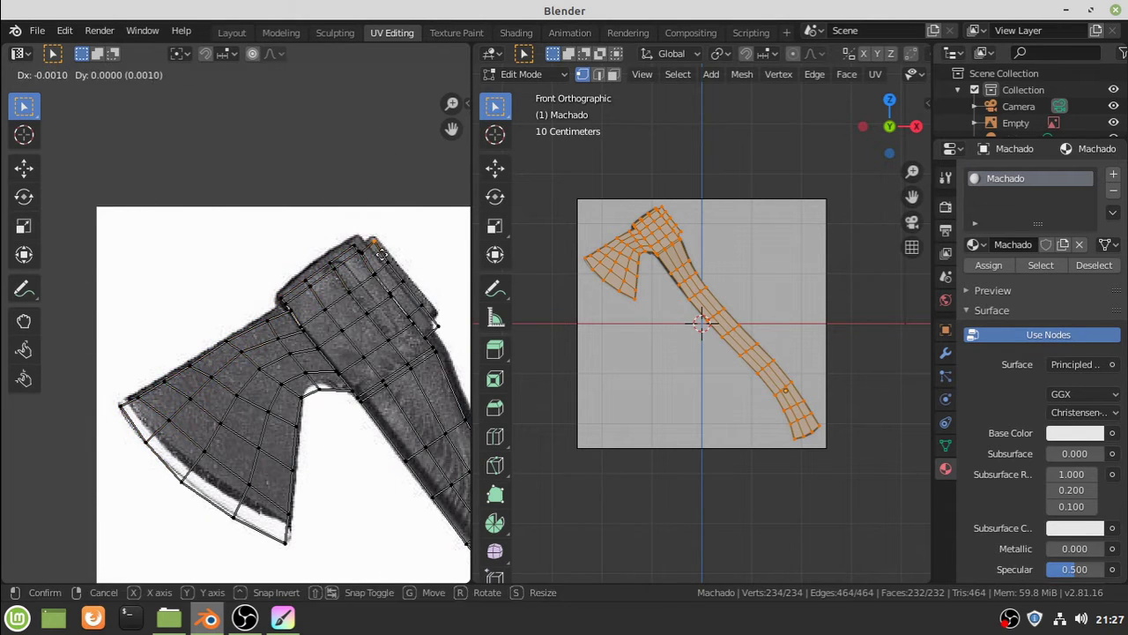
scroll(250, 390, "up", 1)
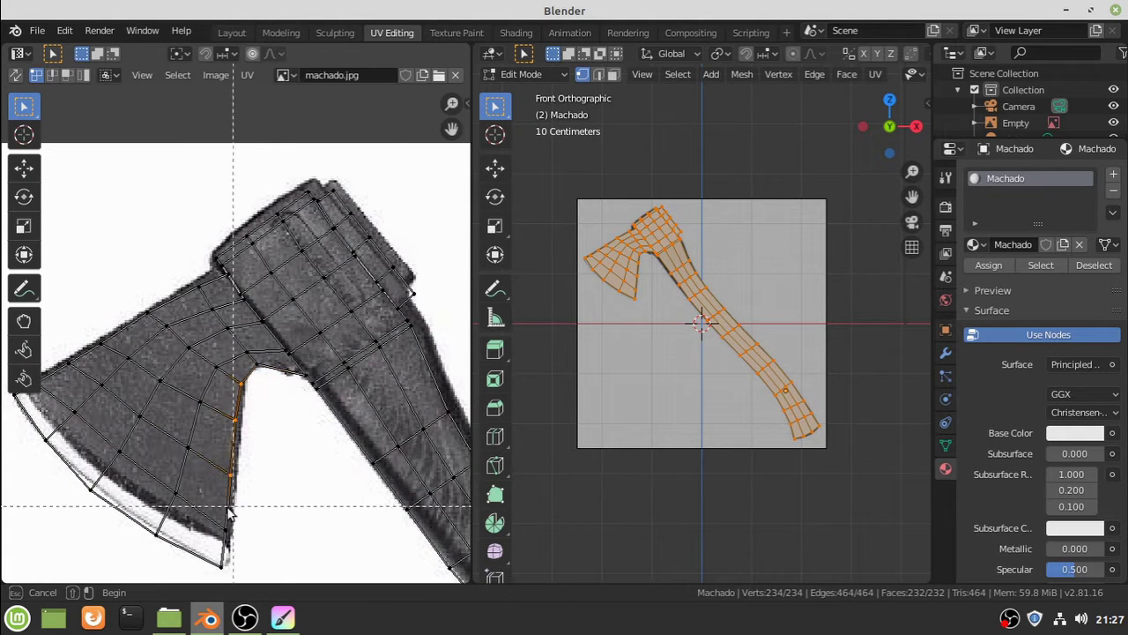
scroll(179, 557, "down", 1)
Move the blade vertices, including the bottom corner, onto the photo's blade outline
key("b")
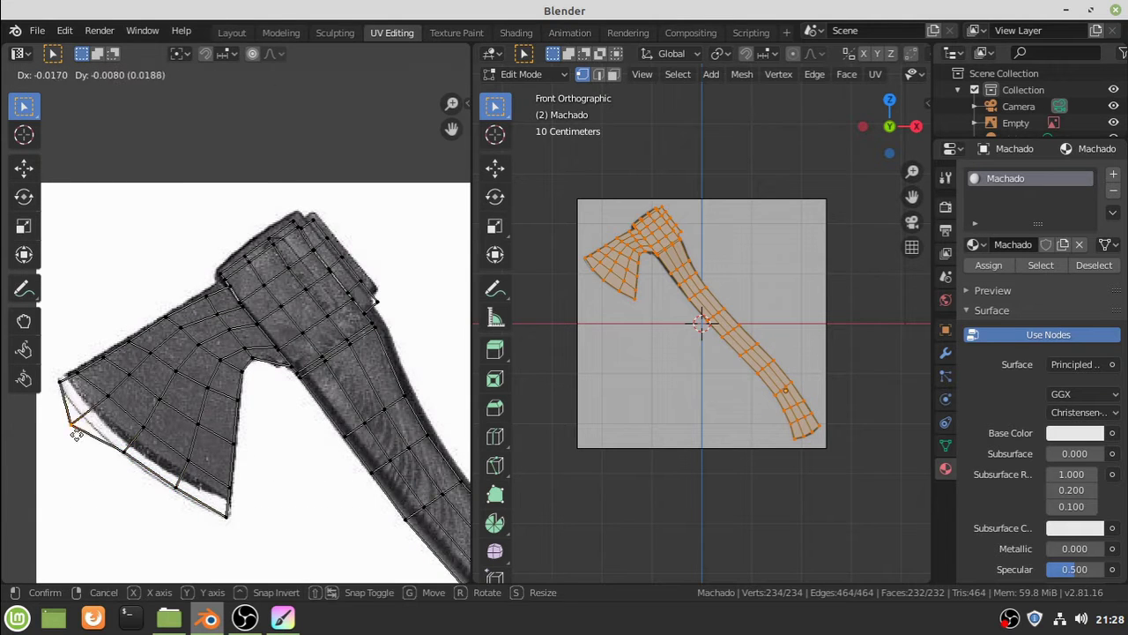
left_click(88, 423)
left_click(227, 513)
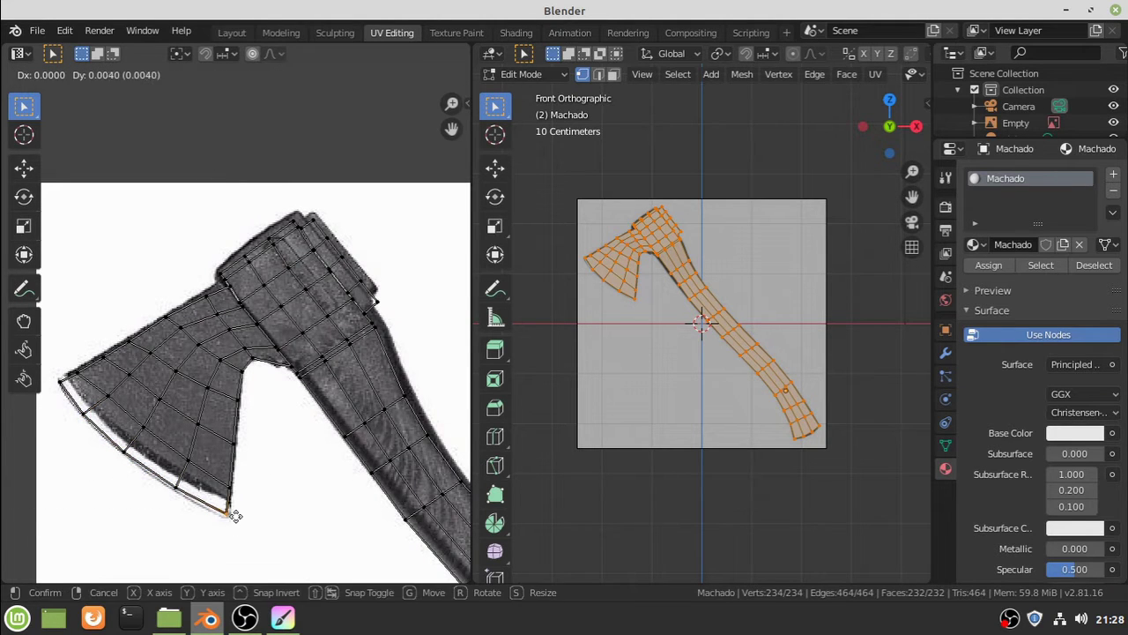
left_click(236, 515)
scroll(274, 479, "down", 4)
scroll(377, 390, "up", 2)
scroll(339, 463, "up", 2)
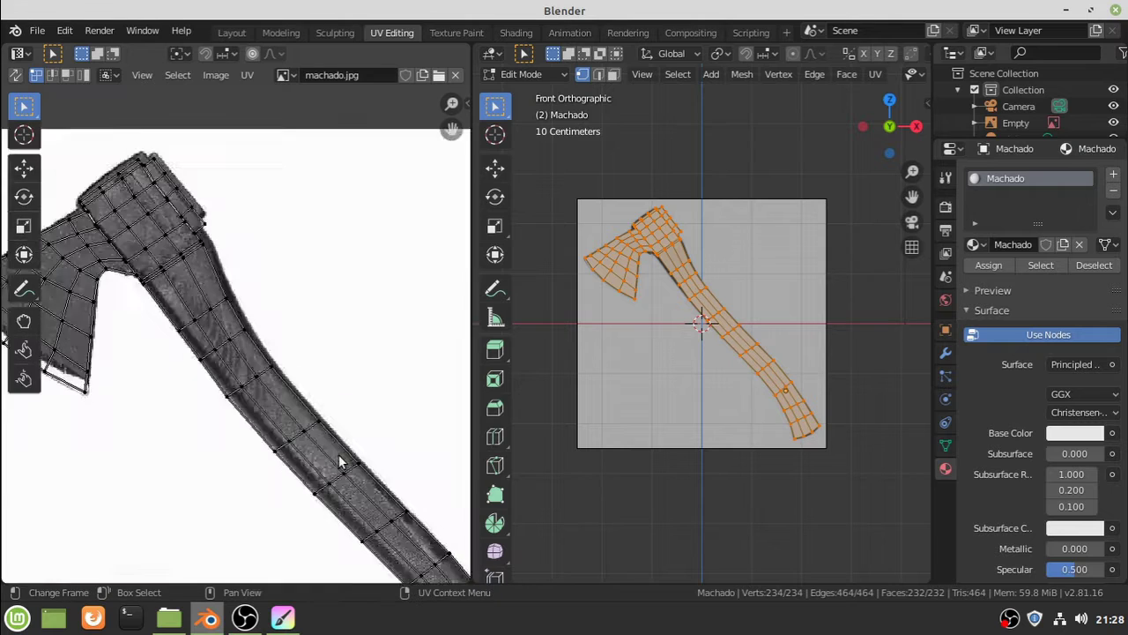
Move the vertices at the handle's lower end onto the photo's handle edges
middle_click_drag(339, 462, 299, 397)
scroll(300, 397, "up", 2)
key("b")
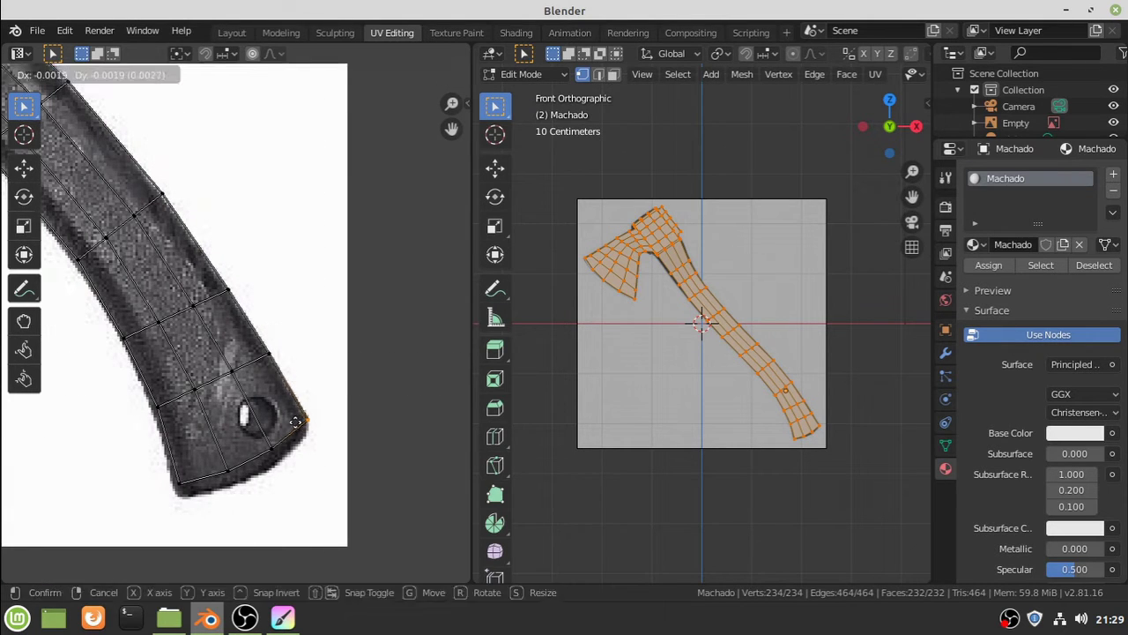
left_click(295, 422)
left_click(205, 502)
Move the axe head vertices onto the head edge in the photo
scroll(229, 423, "up", 4)
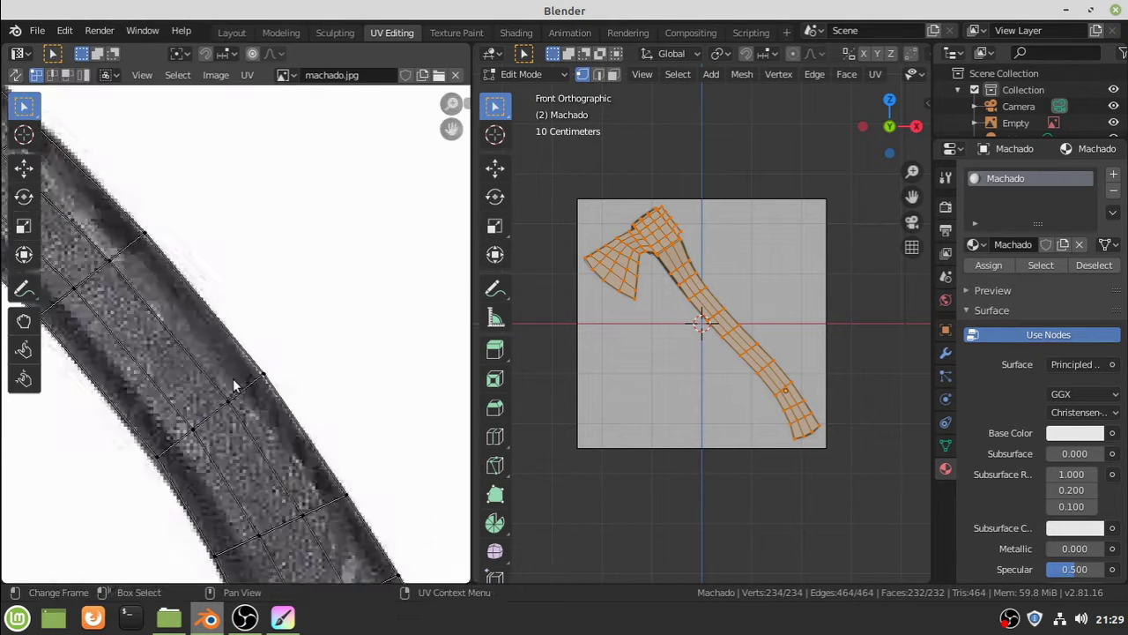
scroll(249, 377, "up", 1)
scroll(283, 432, "up", 2)
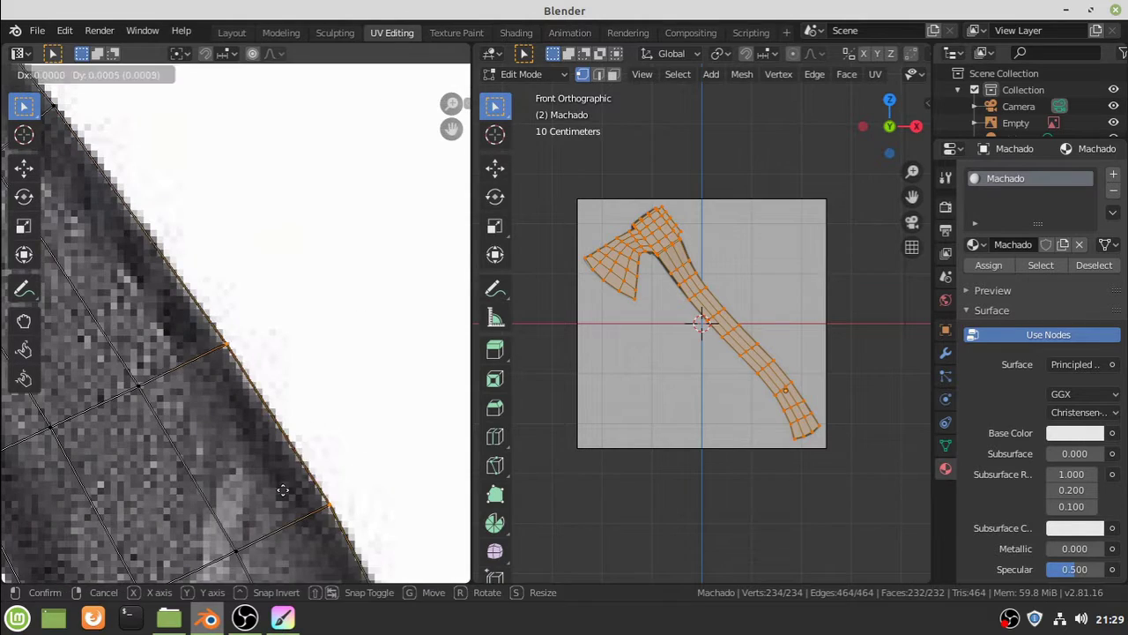
scroll(192, 323, "down", 2)
scroll(192, 322, "down", 2)
scroll(229, 295, "up", 2)
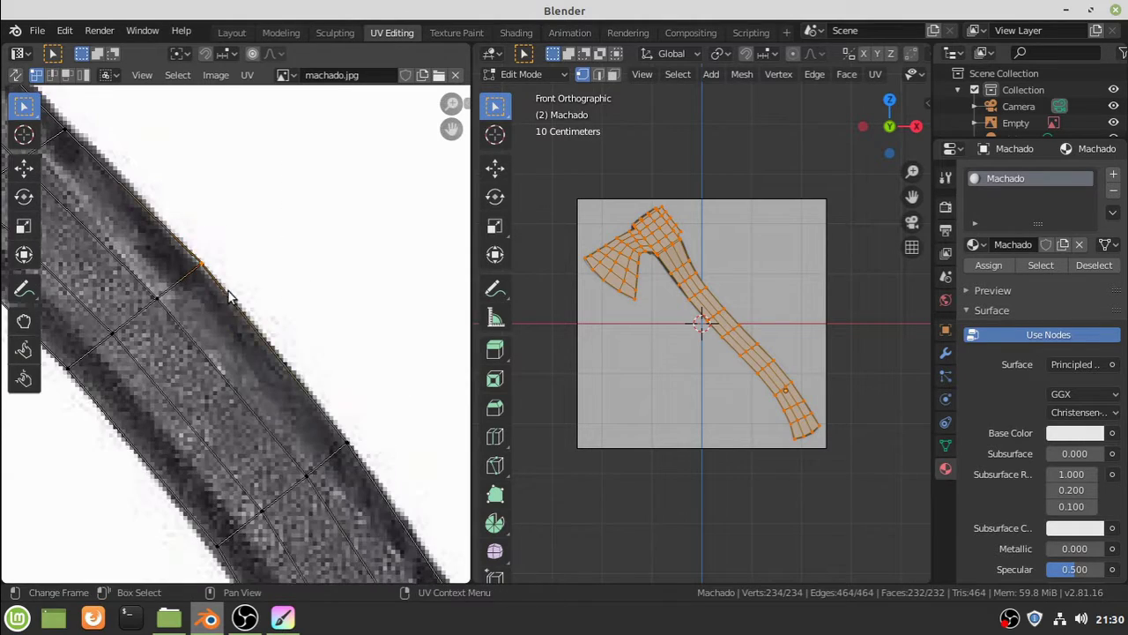
scroll(374, 461, "down", 2)
scroll(287, 407, "up", 2)
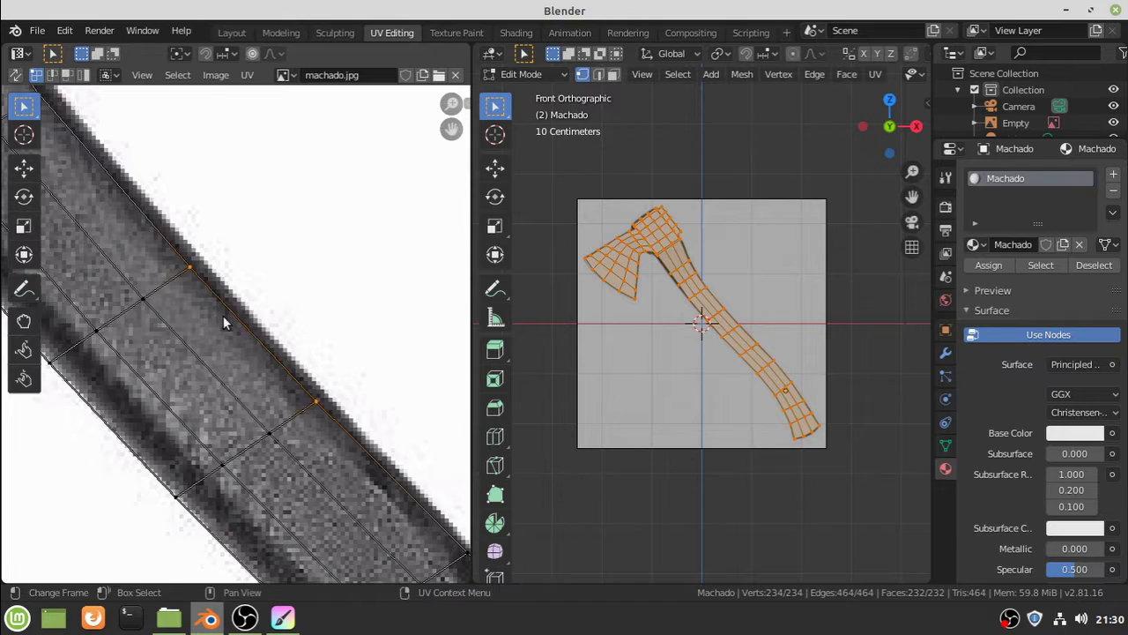
scroll(265, 397, "down", 2)
scroll(300, 458, "up", 2)
scroll(332, 515, "down", 6)
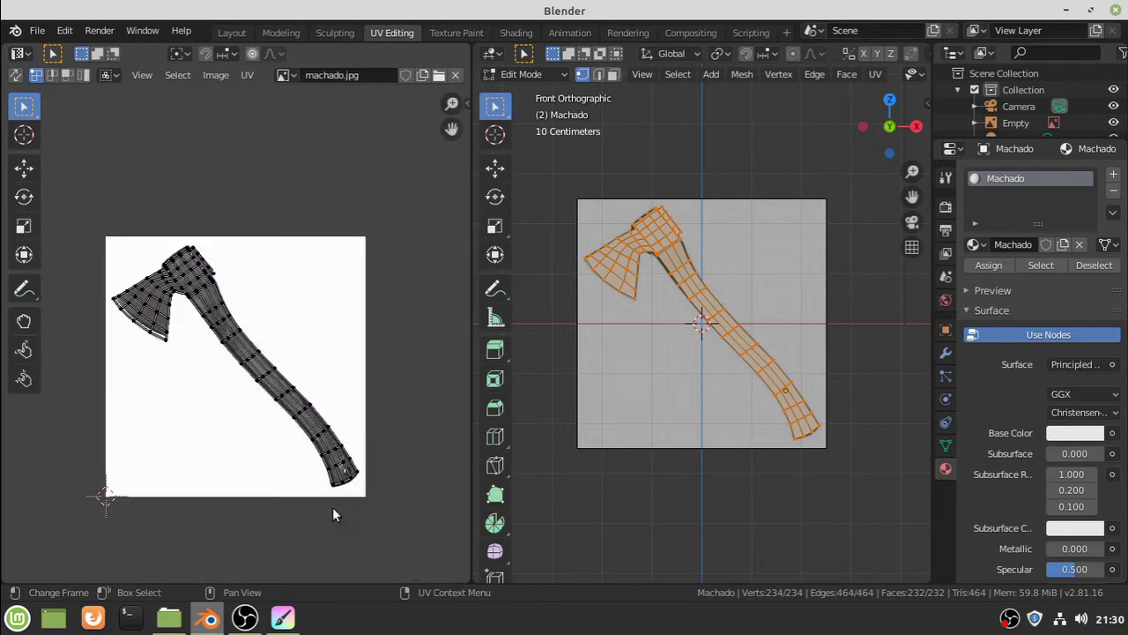
scroll(238, 365, "up", 7)
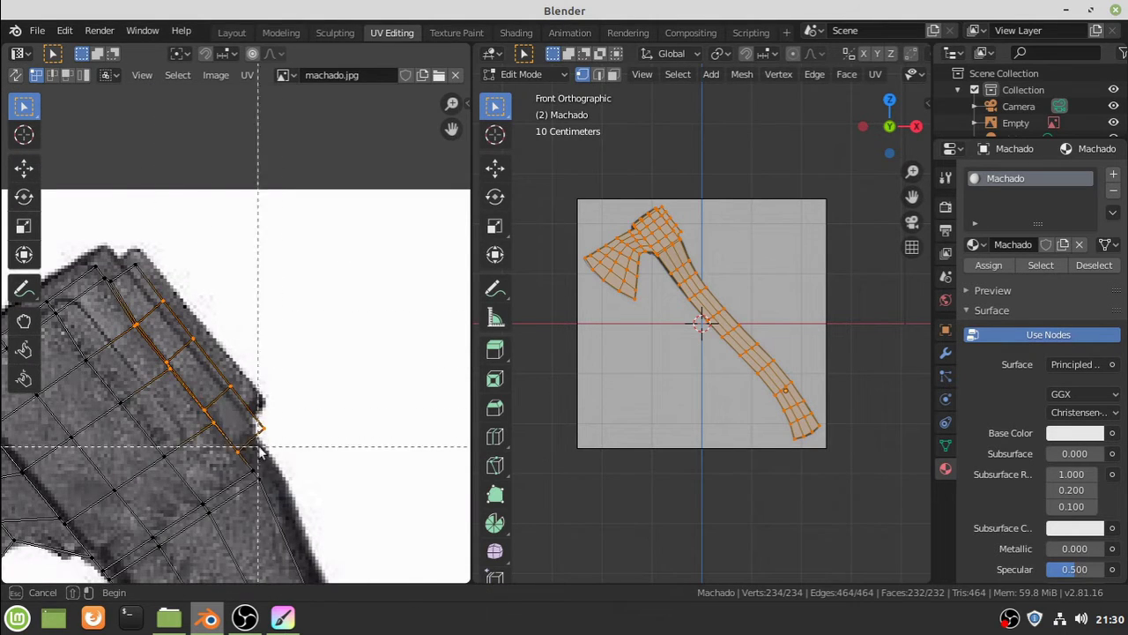
key("g")
left_click(169, 323)
left_click(279, 425)
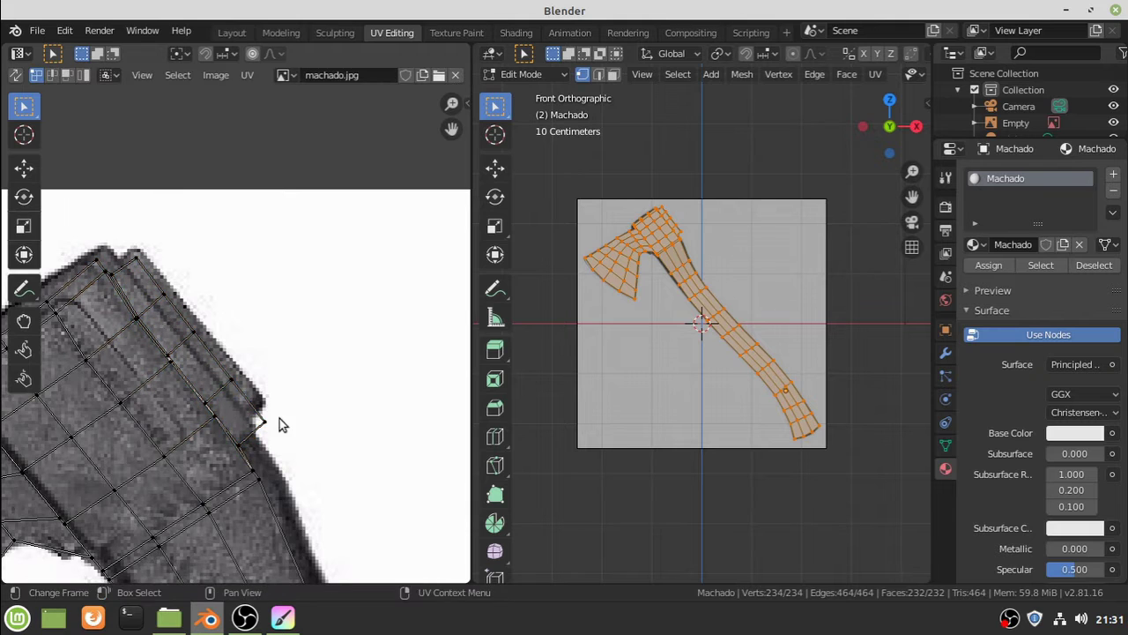
left_click(262, 438)
scroll(284, 405, "down", 5)
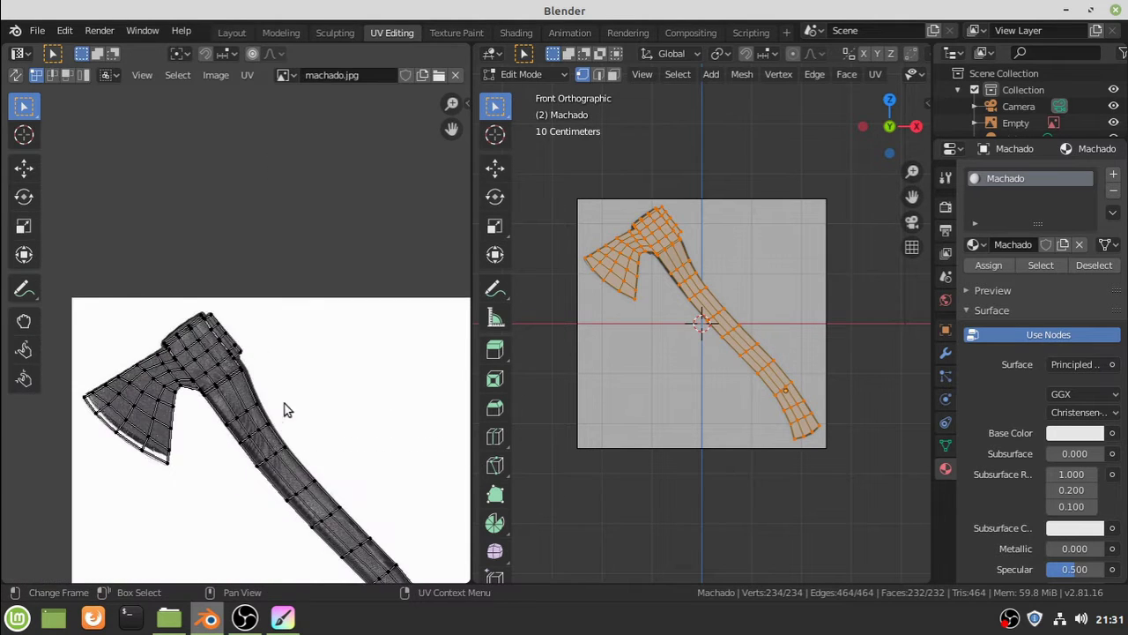
scroll(286, 410, "up", 4)
Save machado.jpg with Save As into a newly created Machado folder
scroll(291, 445, "down", 5)
left_click(216, 74)
left_click(240, 224)
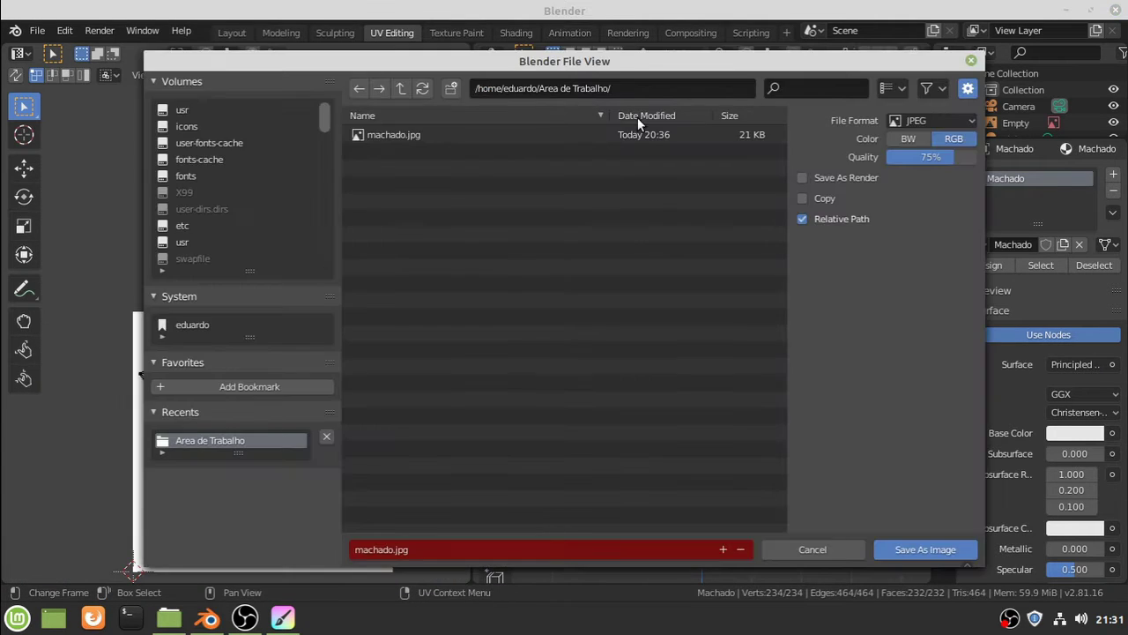
type("Machado")
key("Return")
double_click(389, 136)
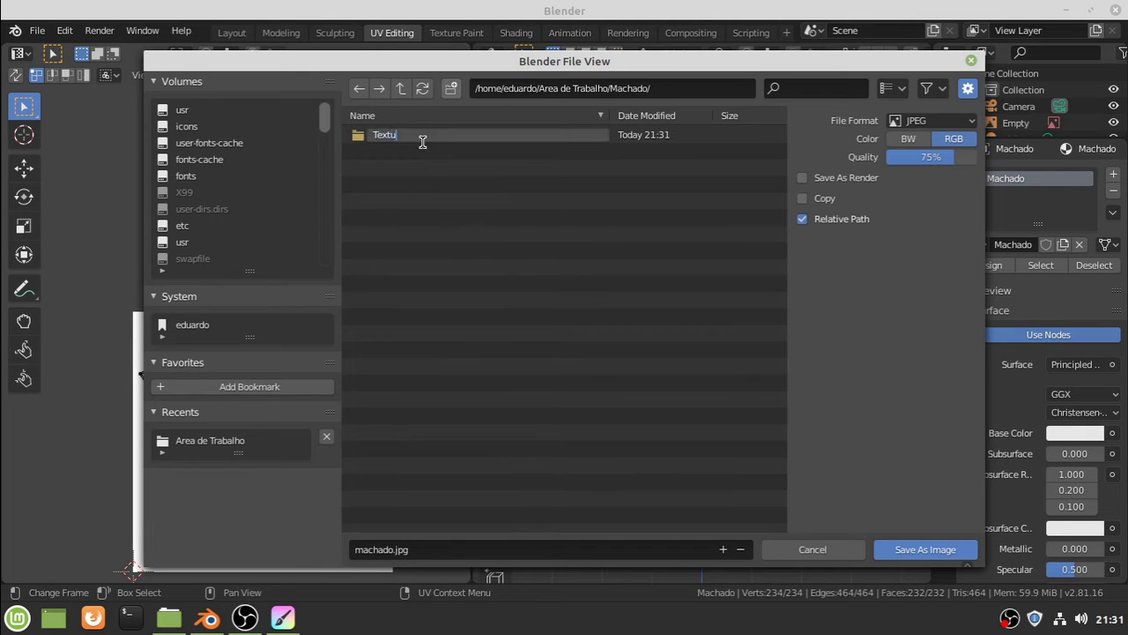
type("Textura")
left_click(882, 550)
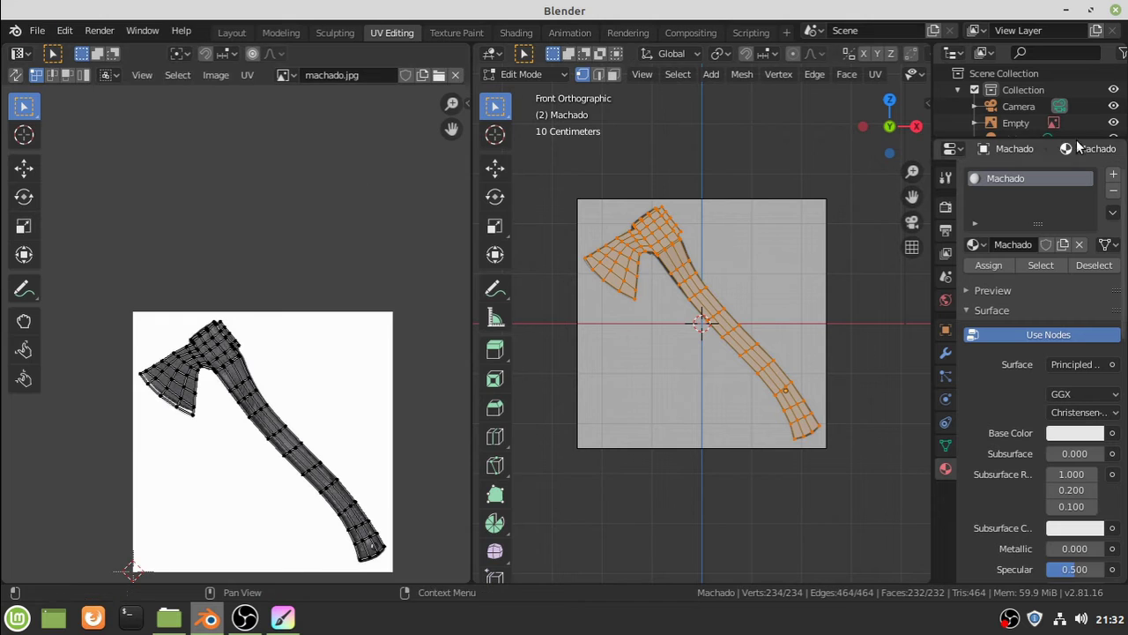
Use machado.jpg as the base colour and inspect the textured axe in perspective
key("Home")
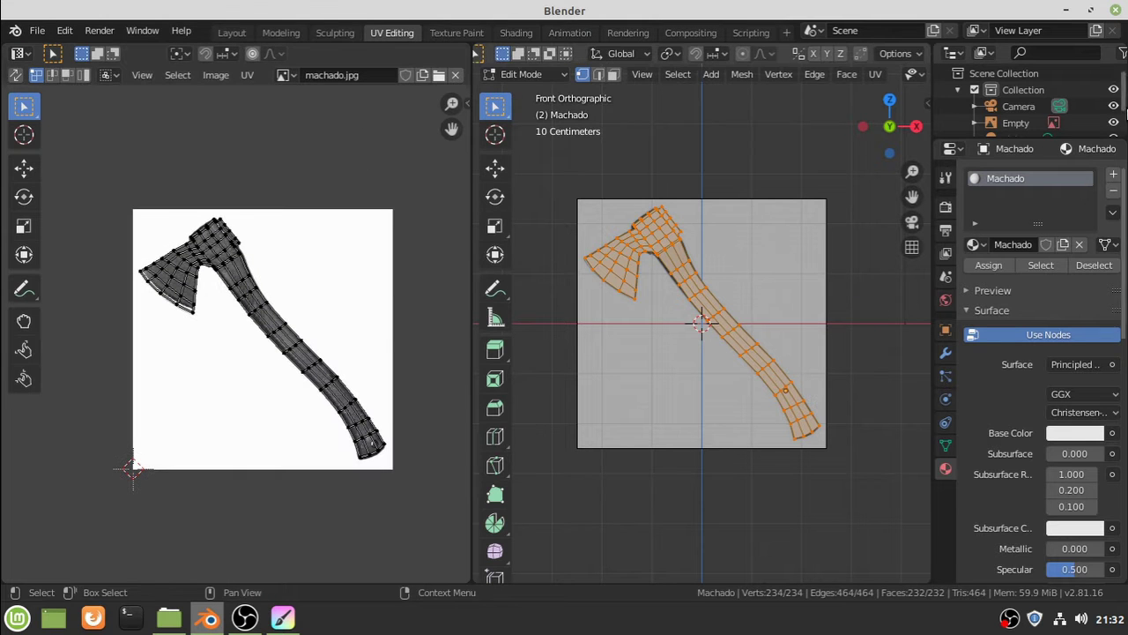
left_click(1112, 433)
left_click(793, 300)
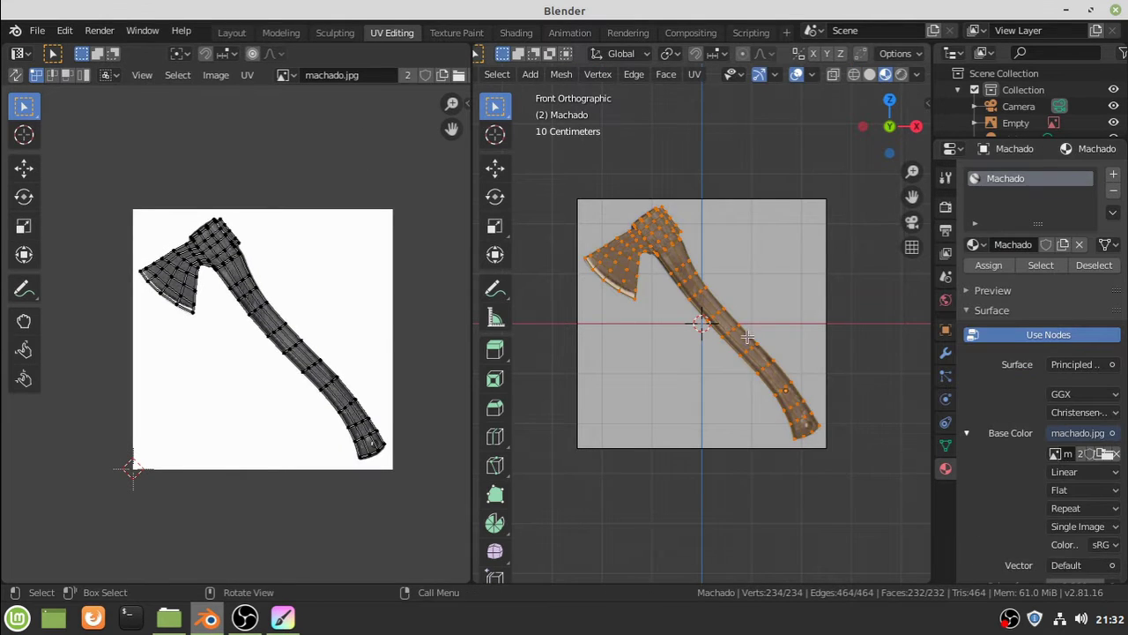
key("Tab")
mouse_move(747, 336)
middle_mouse_down()
mouse_move(798, 495)
mouse_move(773, 443)
mouse_move(740, 450)
mouse_move(710, 260)
mouse_move(614, 360)
mouse_move(617, 396)
mouse_move(670, 440)
mouse_move(793, 423)
middle_mouse_up()
scroll(718, 452, "up", 4)
key("Tab")
scroll(718, 452, "down", 3)
key("Tab")
key("Tab")
scroll(617, 396, "up", 3)
scroll(601, 420, "up", 2)
Select faces along the axe's outer edge and across its middle from the top view
left_click(705, 449, "ctrl")
scroll(265, 353, "up", 1)
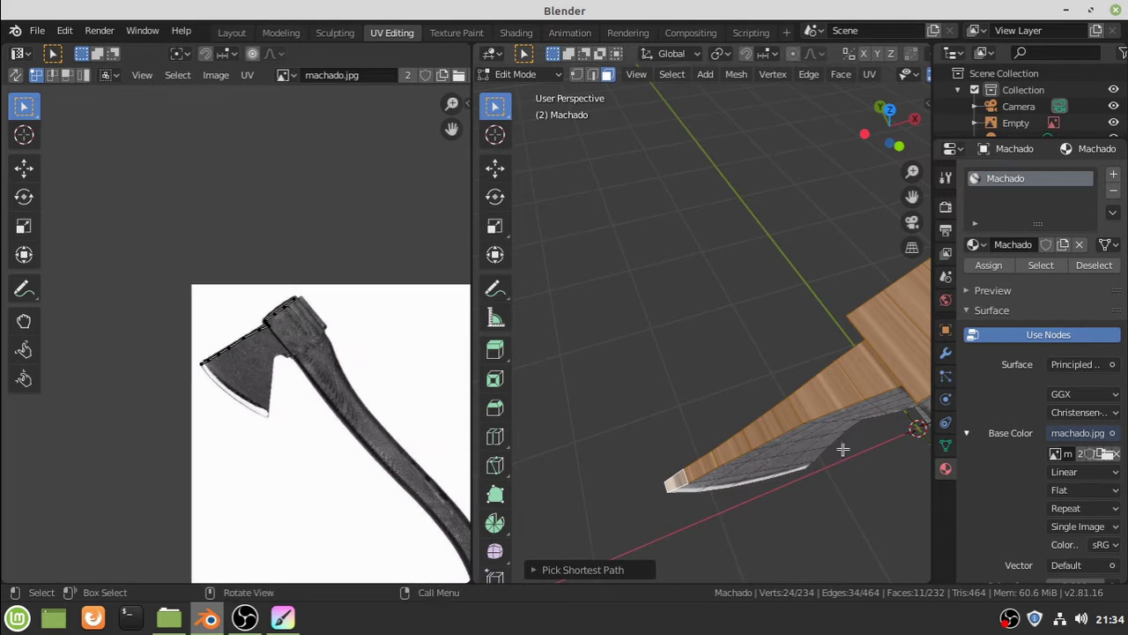
middle_click_drag(843, 449, 790, 471)
key("KP_7")
scroll(803, 471, "up", 2)
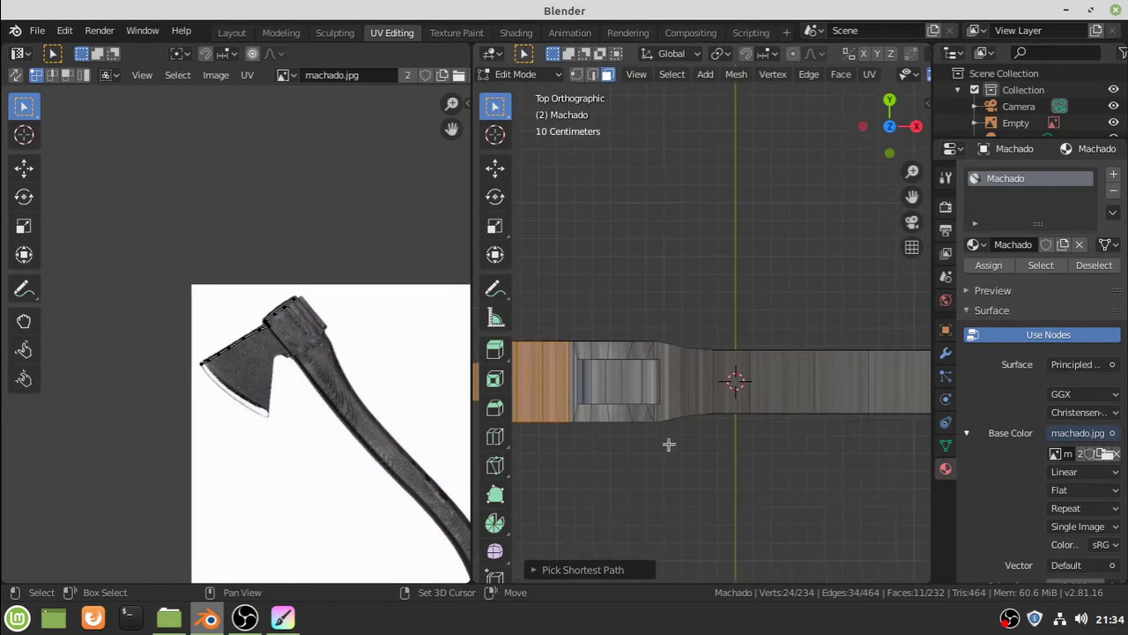
left_click(608, 361, "ctrl")
mouse_move(608, 361)
middle_mouse_down()
mouse_move(685, 327)
mouse_move(745, 320)
mouse_move(741, 405)
middle_mouse_up()
key("Escape")
Extend the edge selection along the handle and unwrap it with Cube Projection
middle_click_drag(688, 466, 804, 434)
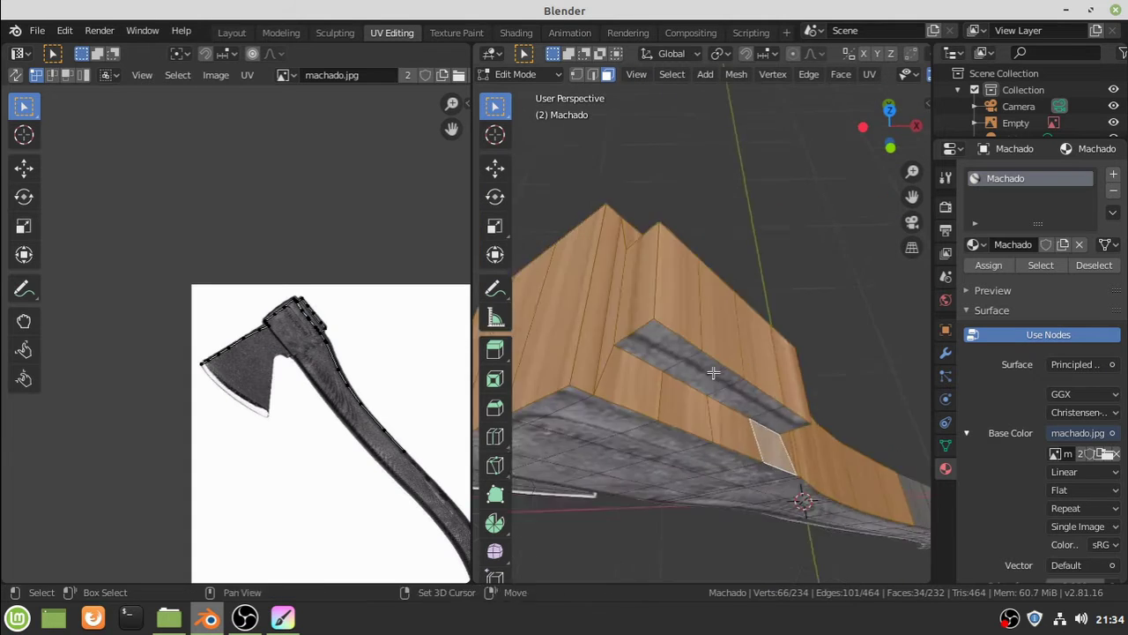
left_click(773, 521, "ctrl")
scroll(614, 406, "down", 3)
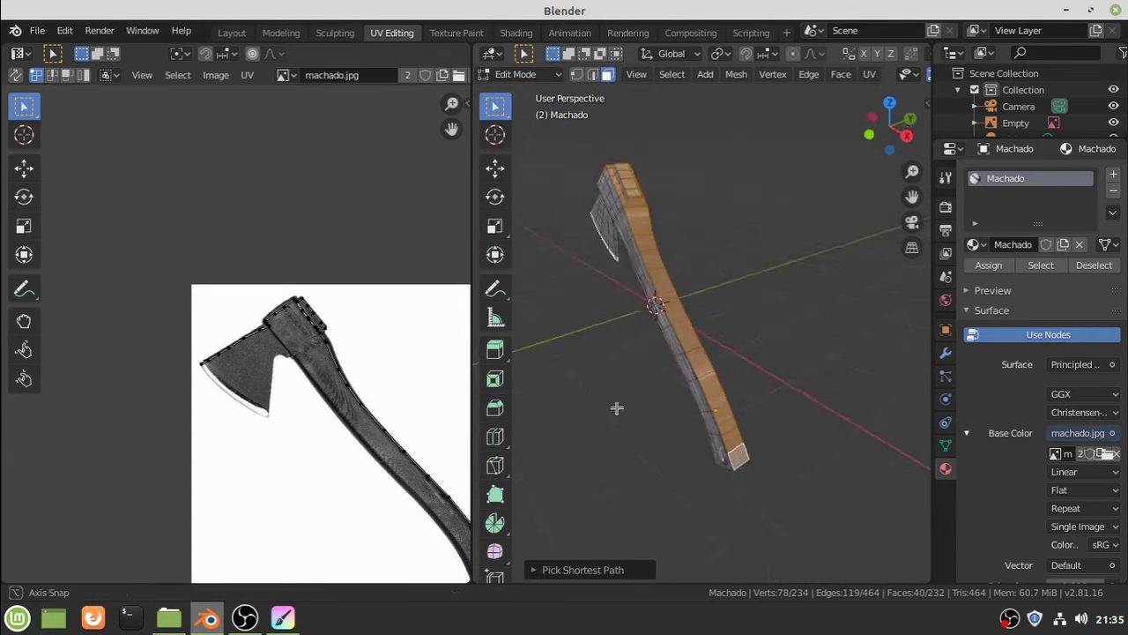
middle_click_drag(614, 405, 756, 398)
key("u")
left_click(675, 322)
Project the selected faces' UVs from view in front and right orthographic views
key("u")
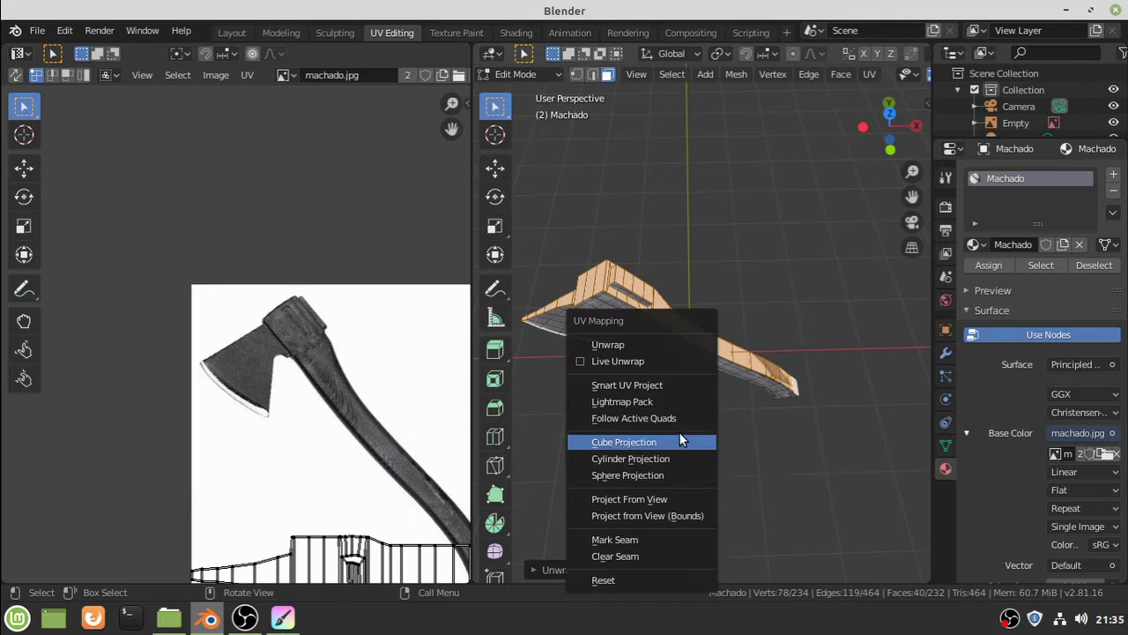
left_click(670, 499)
key("KP_1")
key("u")
left_click(675, 437)
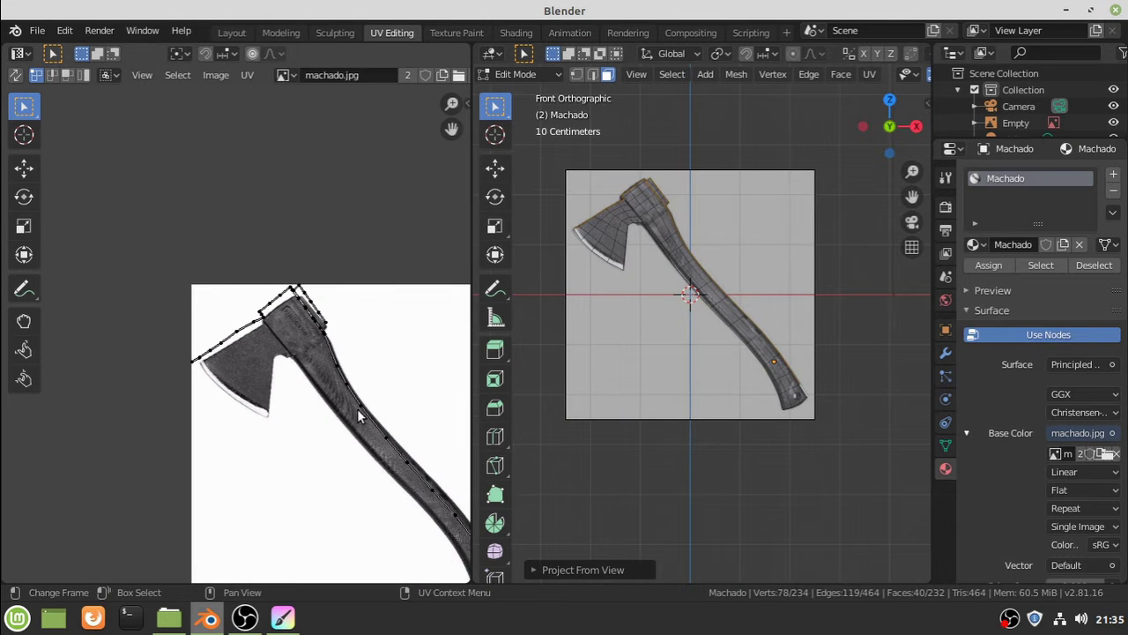
key("a")
key("s")
left_click(377, 518)
key("KP_3")
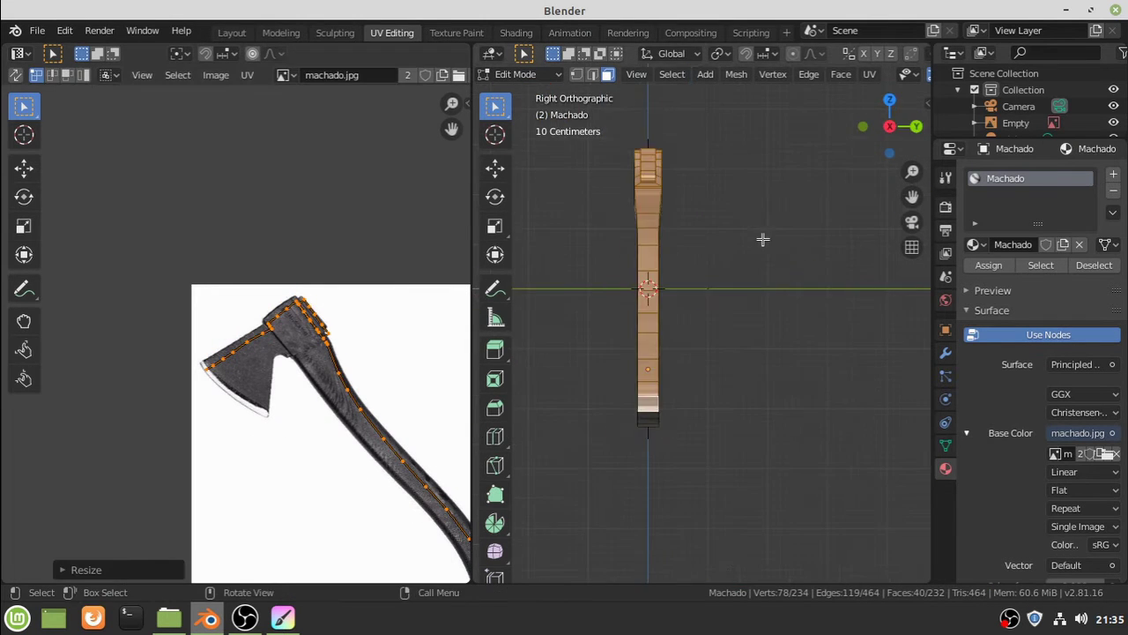
Scale, rotate and move the UV strip onto the handle in the photo
key("u")
left_click(749, 236)
key("r")
left_click(335, 364)
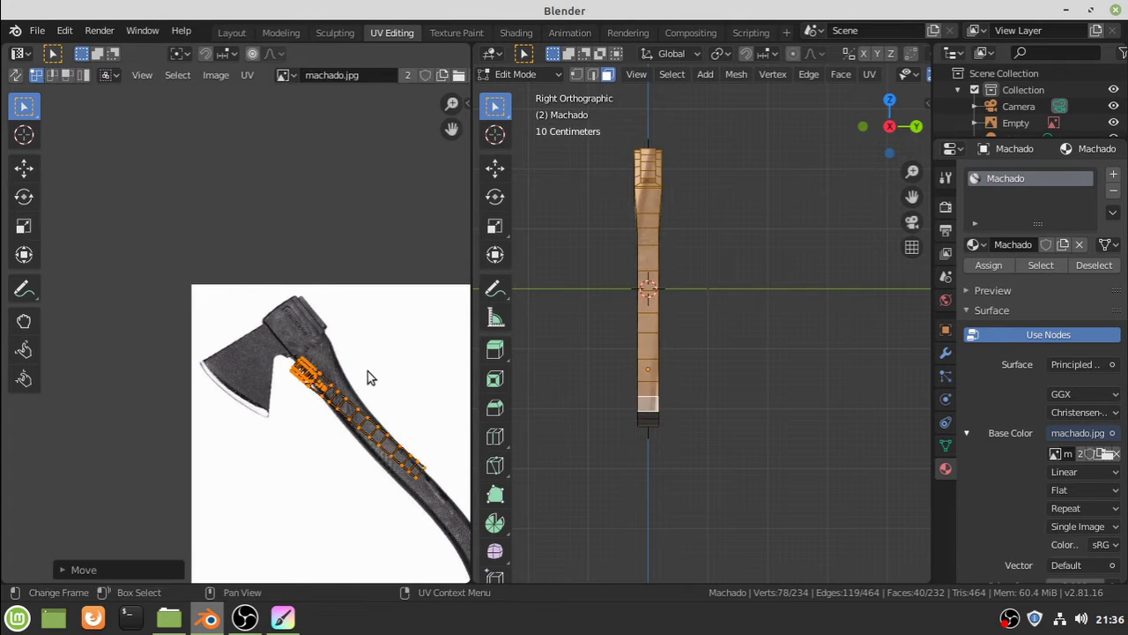
left_click(383, 379)
Orbit around the axe in Object Mode to check the handle texture
key("Tab")
mouse_move(705, 339)
middle_mouse_down()
mouse_move(775, 398)
mouse_move(755, 366)
mouse_move(772, 370)
mouse_move(582, 176)
middle_mouse_up()
scroll(581, 177, "up", 5)
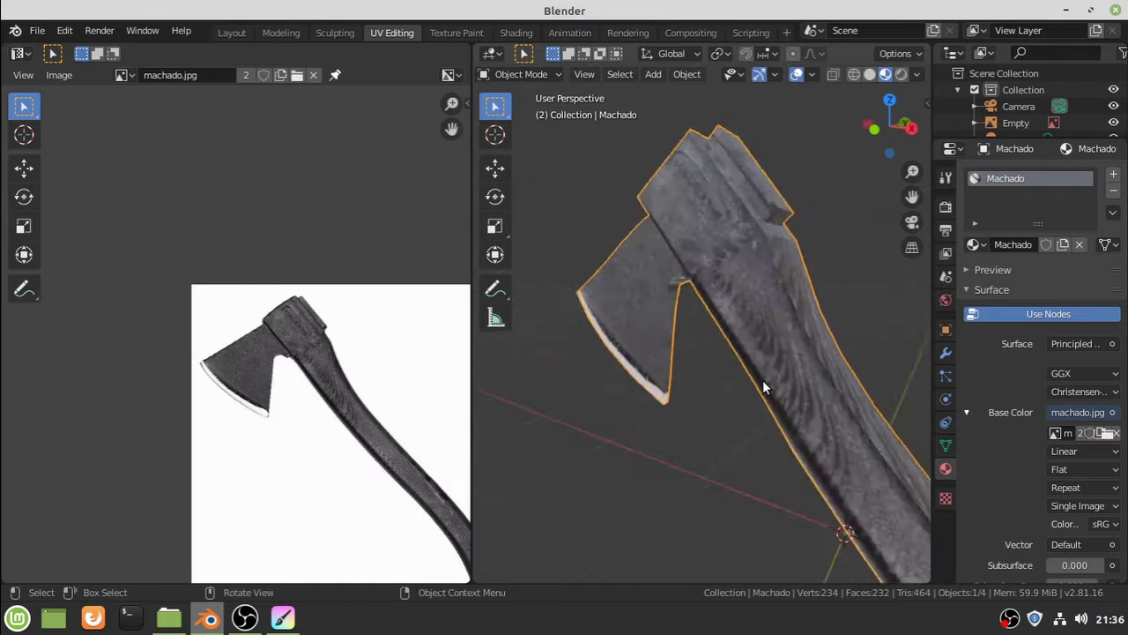
mouse_move(762, 380)
middle_mouse_down()
mouse_move(785, 359)
mouse_move(656, 306)
mouse_move(592, 323)
mouse_move(635, 397)
mouse_move(818, 452)
mouse_move(707, 435)
mouse_move(768, 476)
mouse_move(770, 433)
mouse_move(826, 353)
mouse_move(668, 468)
middle_mouse_up()
Back in Edit Mode, select a run of faces along the handle
key("Tab")
left_click(635, 396, "ctrl")
left_click(768, 476, "ctrl")
left_click(771, 434, "ctrl")
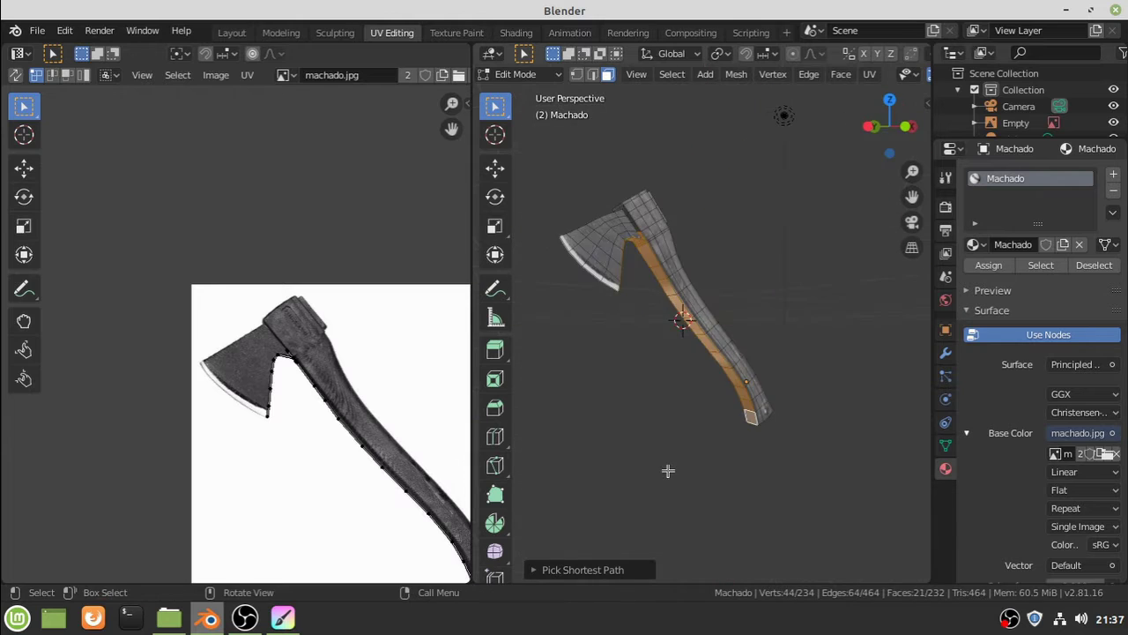
Project the handle faces from the right view, then rotate and move the island onto the handle
key("KP_3")
key("u")
left_click(668, 476)
key("u")
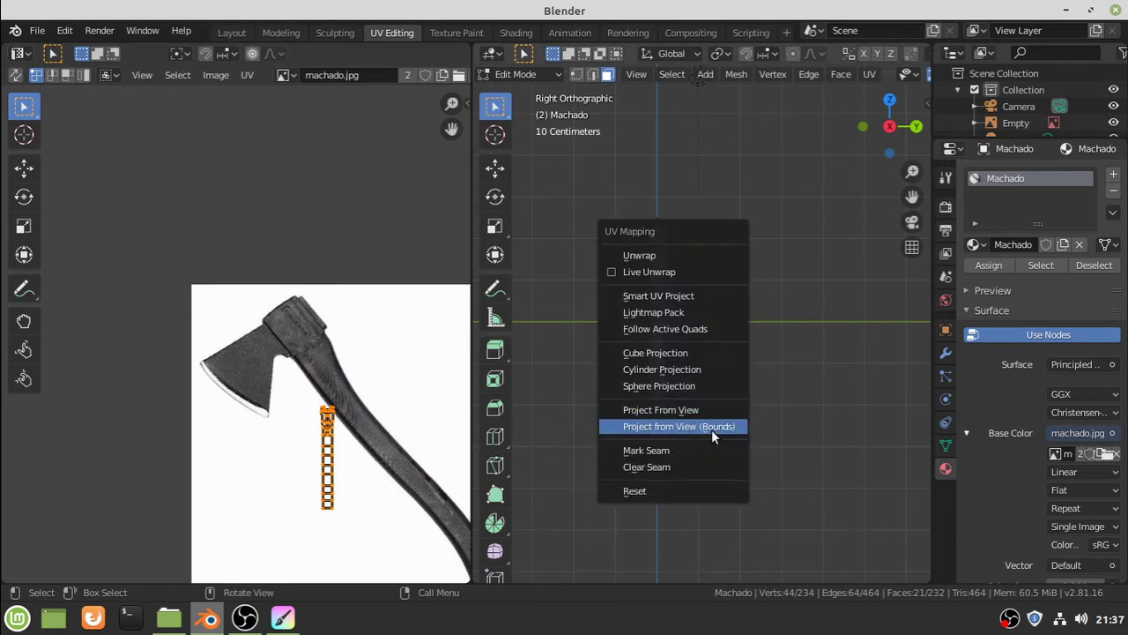
left_click(711, 425)
key("u")
left_click(701, 419)
key("r")
key("g")
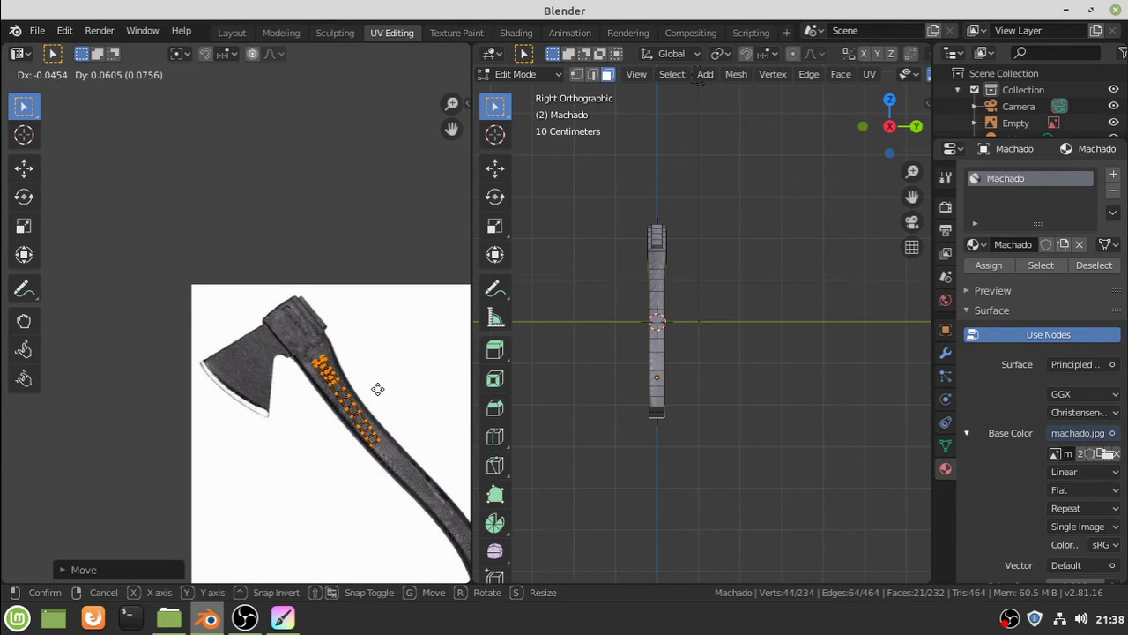
mouse_move(657, 396)
middle_mouse_down()
mouse_move(679, 391)
mouse_move(675, 415)
mouse_move(713, 433)
mouse_move(763, 485)
mouse_move(703, 433)
mouse_move(569, 418)
mouse_move(712, 468)
middle_mouse_up()
Project three more faces from the top view and place them on the photo's handle
left_click(570, 418, "ctrl")
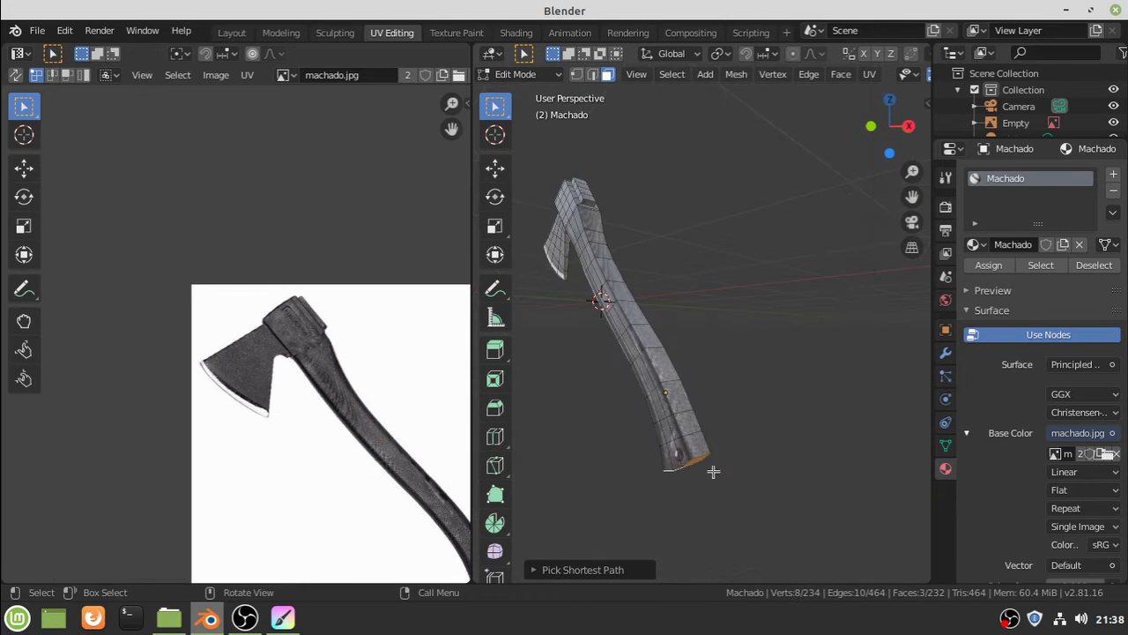
key("KP_7")
key("u")
left_click(737, 468)
left_click(330, 369)
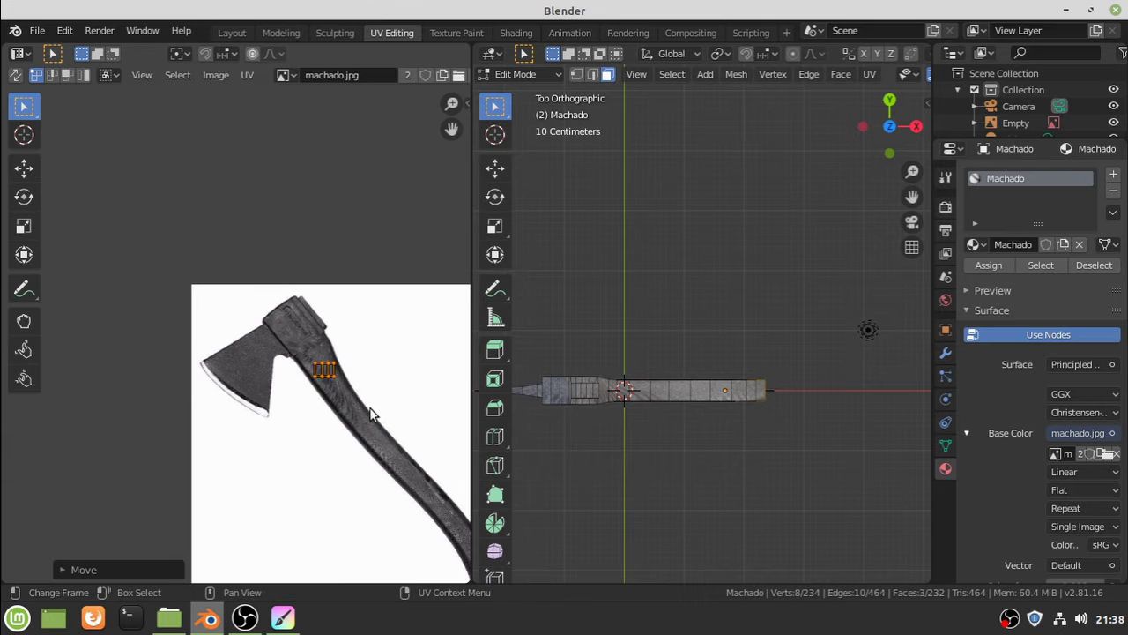
scroll(352, 458, "down", 3)
Check the textured axe, then select all faces to show the full UV layout
key("Tab")
middle_click_drag(806, 471, 586, 352)
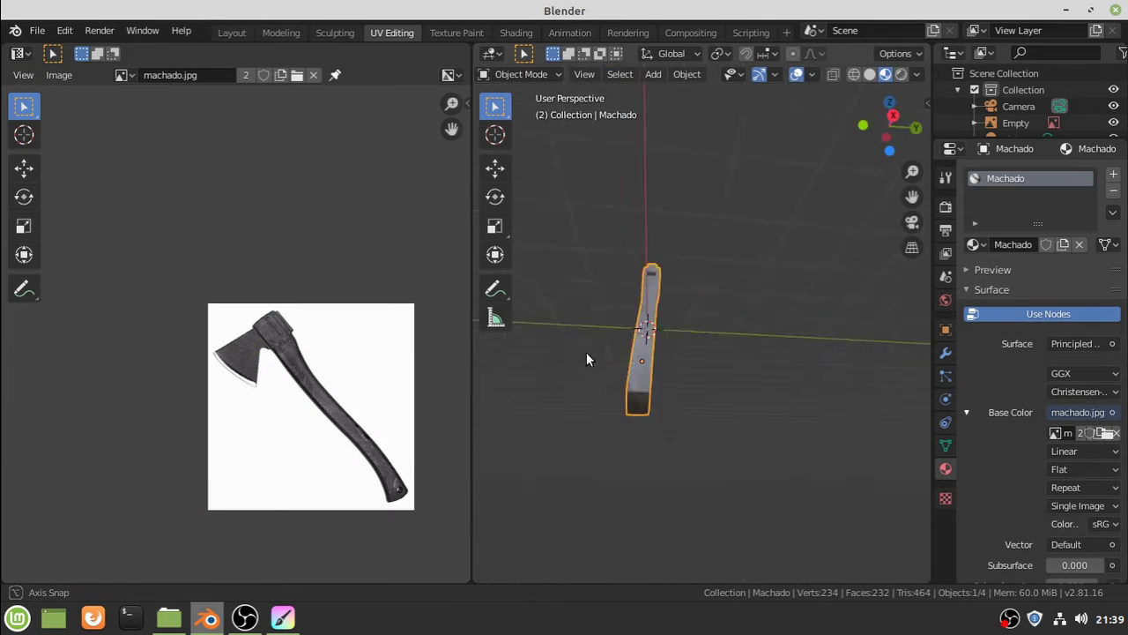
left_click(900, 74)
scroll(899, 433, "up", 5)
key("Tab")
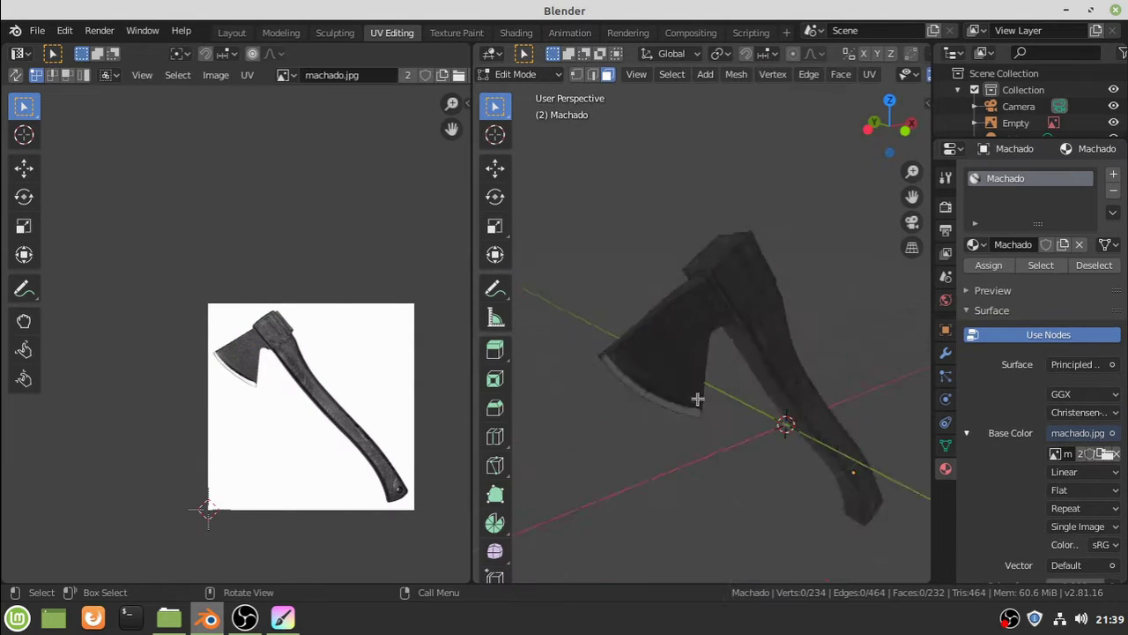
mouse_move(695, 397)
middle_mouse_down()
mouse_move(648, 390)
mouse_move(743, 461)
mouse_move(668, 401)
middle_mouse_up()
key("Tab")
key("Tab")
key("a")
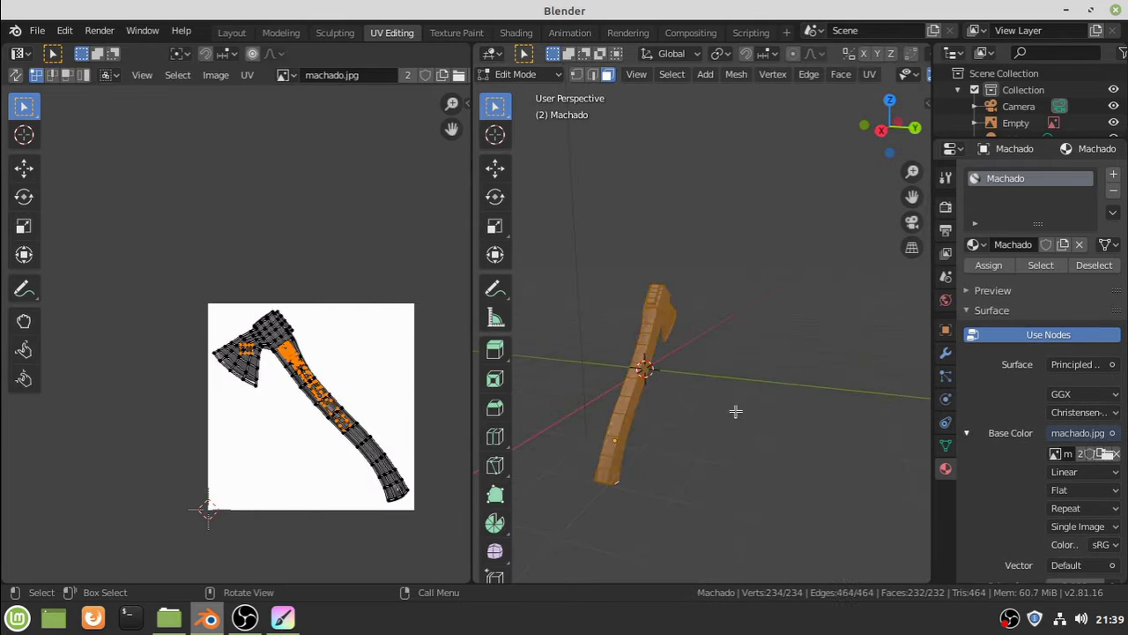
key("KP_1")
Save a copy of the texture as machadoTextura.jpg
left_click(216, 75)
left_click(216, 75)
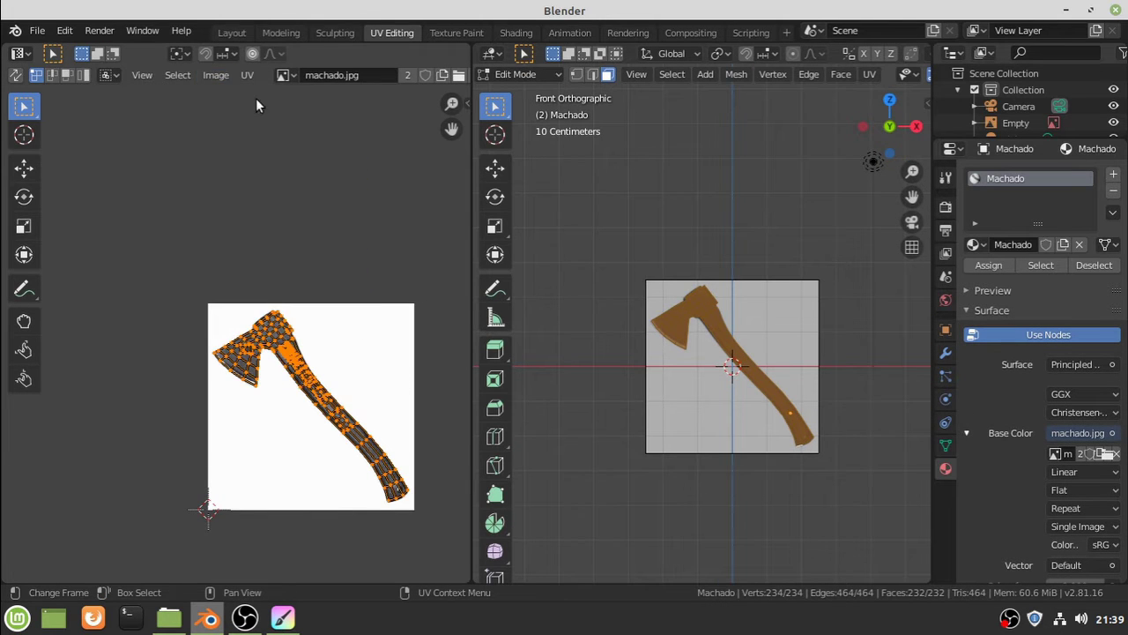
left_click(216, 75)
left_click(231, 239)
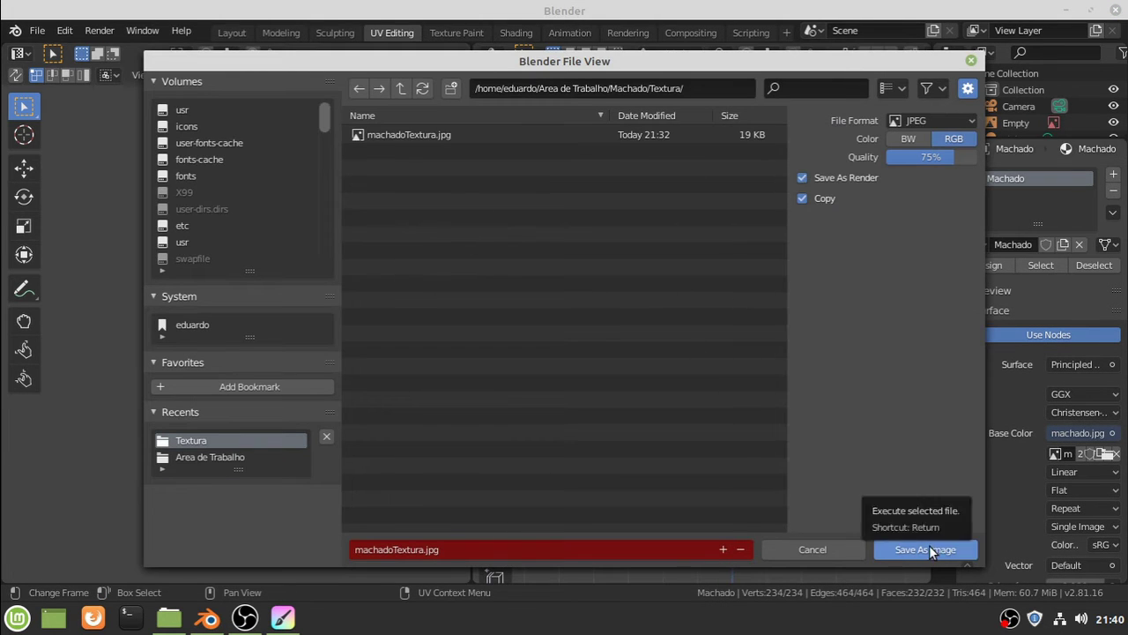
left_click(508, 550)
left_click(925, 549)
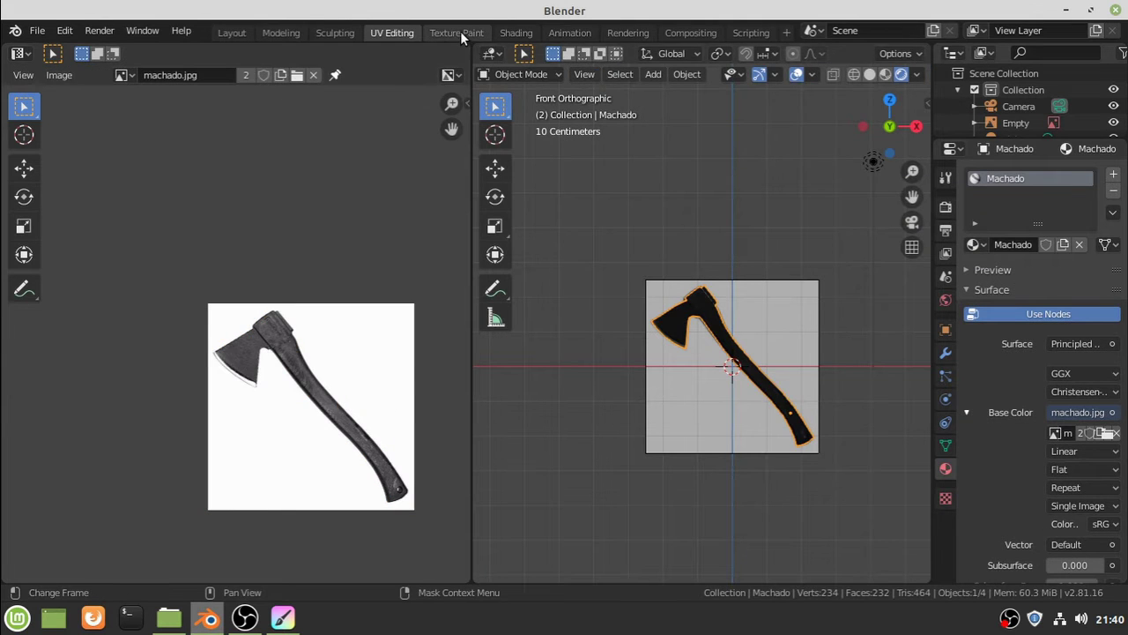
Switch to the Layout workspace and delete the reference Empty
left_click(280, 33)
left_click(231, 32)
key("Delete")
Select the Machado axe and briefly enter and leave mesh edit mode to inspect it
mouse_move(757, 181)
middle_mouse_down()
mouse_move(535, 254)
mouse_move(680, 338)
mouse_move(740, 289)
middle_mouse_up()
left_click(463, 298)
key("Tab")
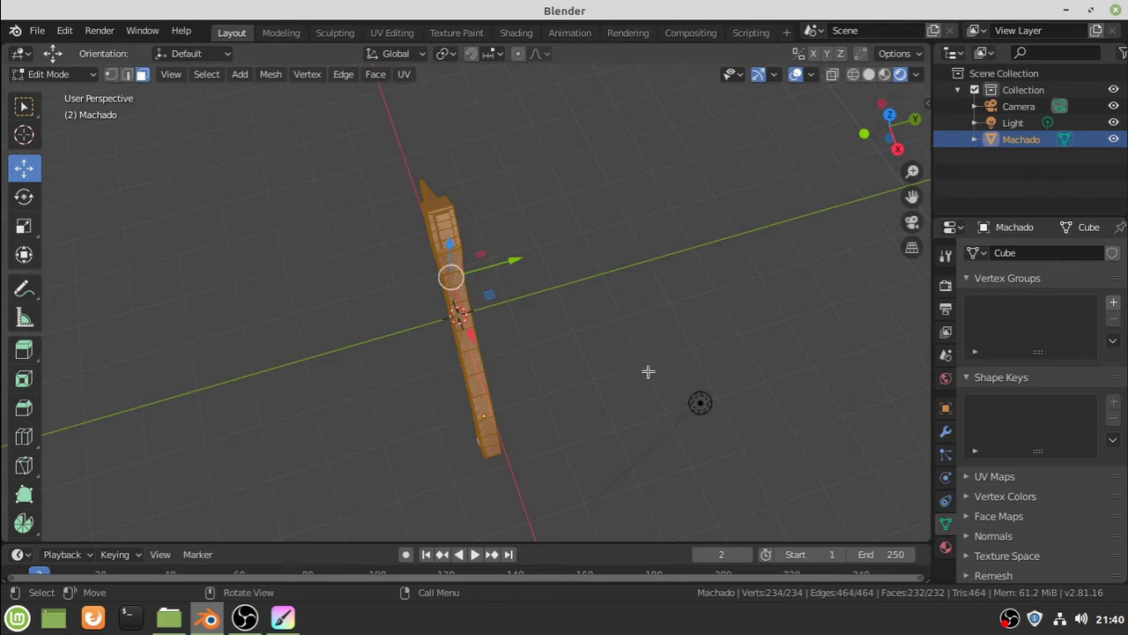
right_click(378, 479)
left_click(378, 453)
key("Tab")
scroll(677, 279, "up", 3)
scroll(677, 286, "down", 4)
middle_click_drag(677, 285, 617, 335)
Raise the axe material's roughness to 0.594 in the Material properties
key("Tab")
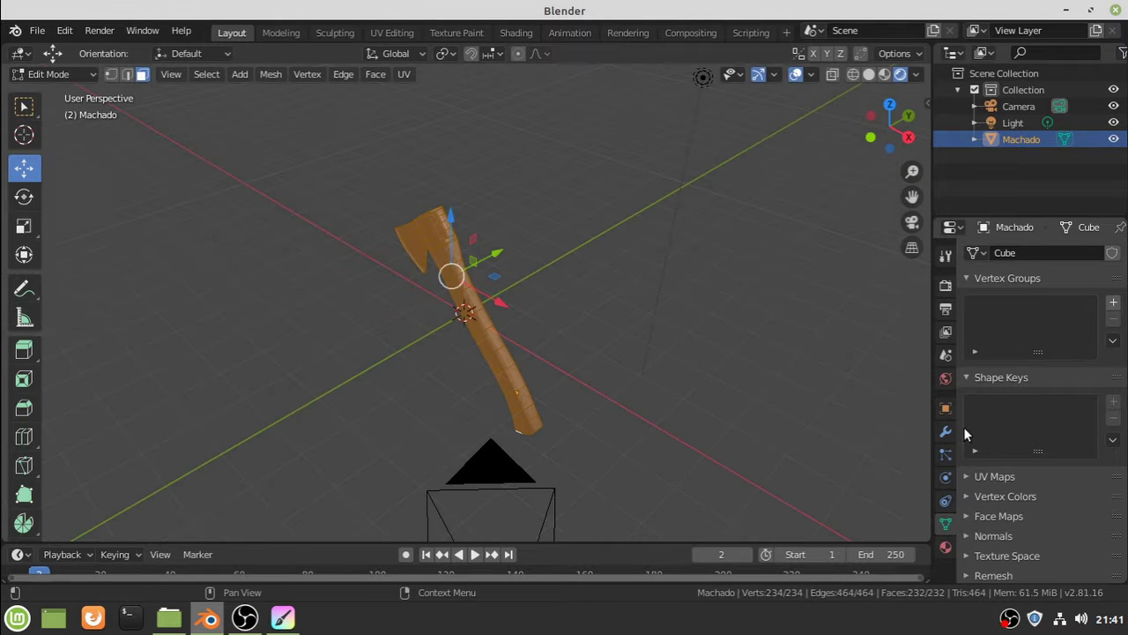
left_click(945, 547)
scroll(1055, 475, "down", 5)
key("Tab")
scroll(1060, 546, "down", 1)
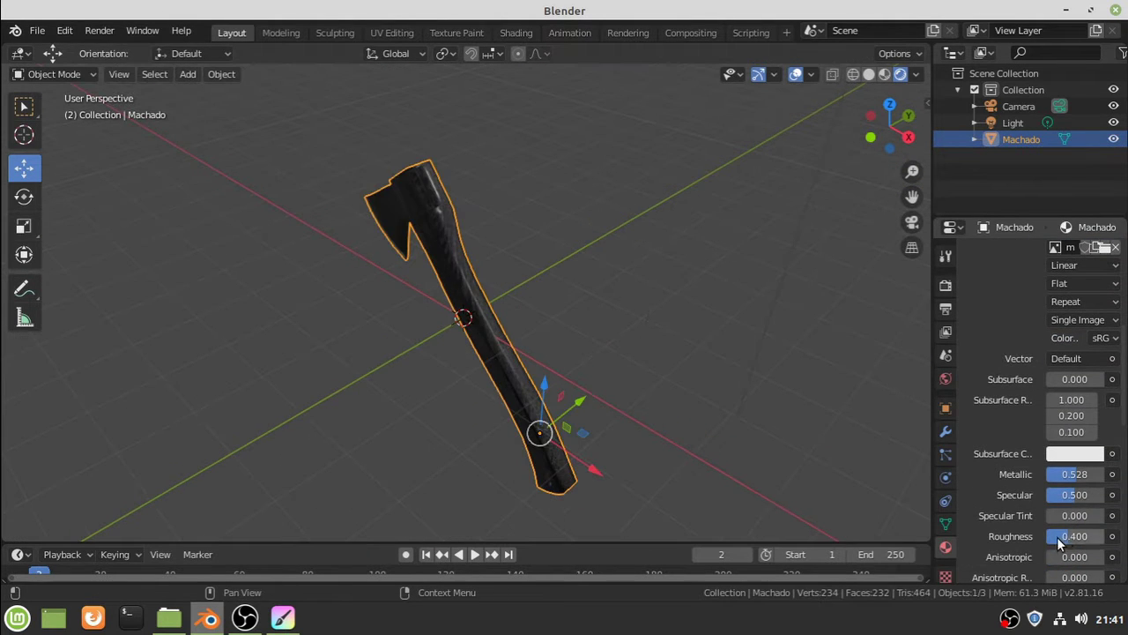
mouse_move(440, 370)
middle_mouse_down()
mouse_move(249, 417)
mouse_move(635, 312)
mouse_move(554, 368)
middle_mouse_up()
Render a test image through the scene camera, then move the light to a new position
key("KP_0")
left_click(680, 170)
key("F12")
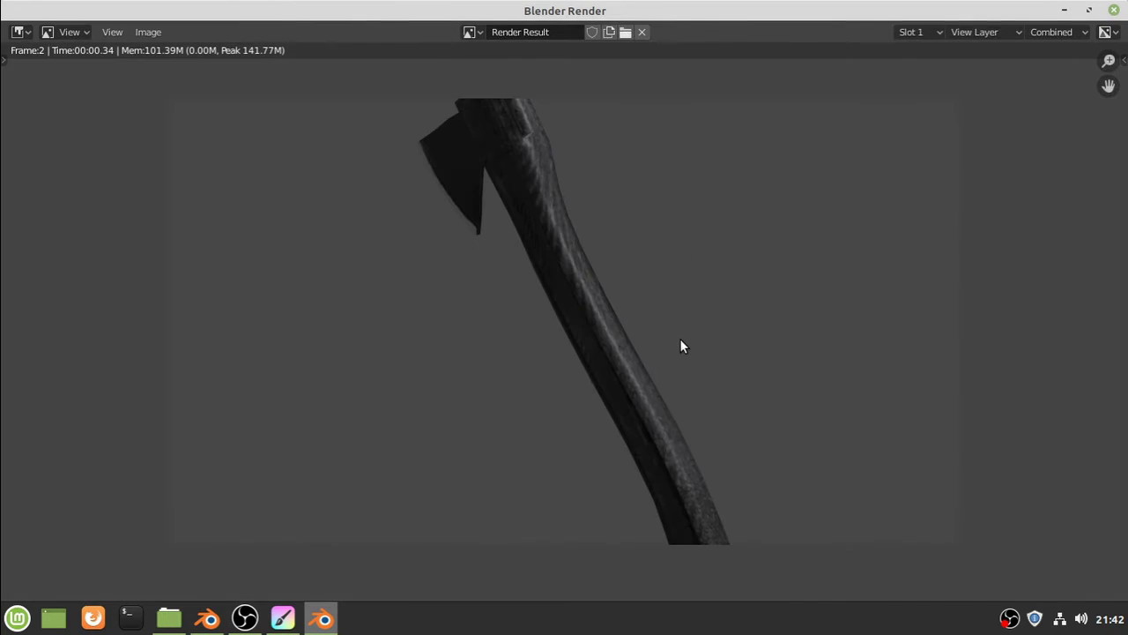
key("Escape")
scroll(670, 132, "down", 2)
left_click(668, 128)
mouse_move(668, 128)
left_mouse_down()
mouse_move(600, 143)
mouse_move(474, 244)
left_mouse_up()
Rotate the camera around Z and raise it so the axe fills the frame, then test-render
left_click(508, 257)
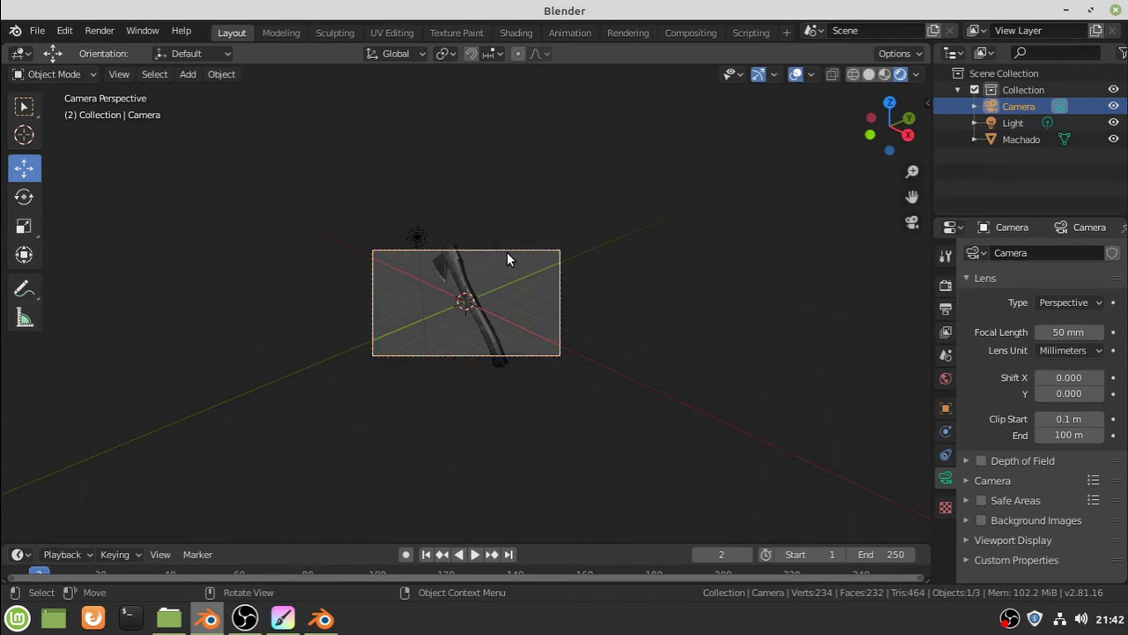
key("r")
key("z")
key("Return")
key("g")
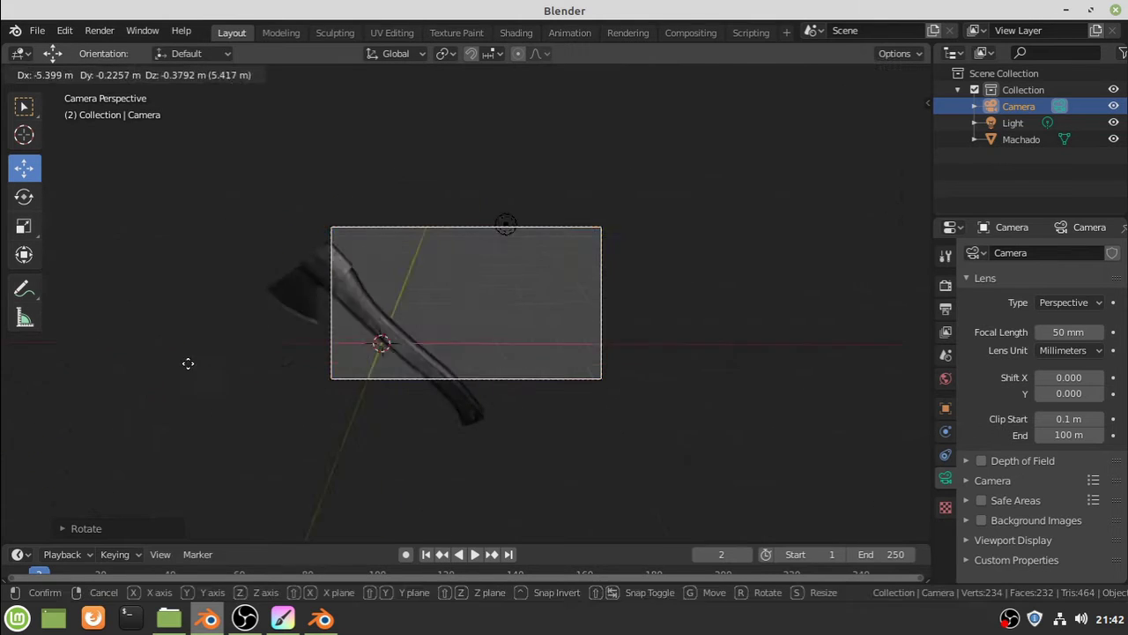
left_click(654, 302)
key("g")
key("z")
key("Return")
key("Home")
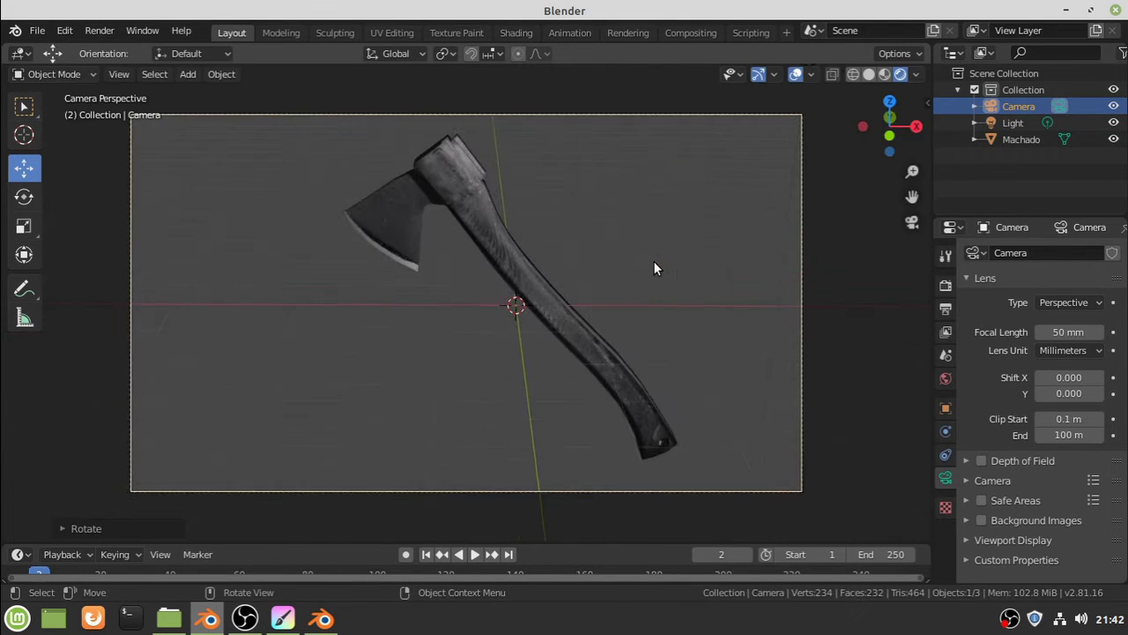
key("F12")
key("Escape")
Save the scene as machado.blend in the project's BLEND folder with Save As
left_click(397, 177)
left_click(37, 30)
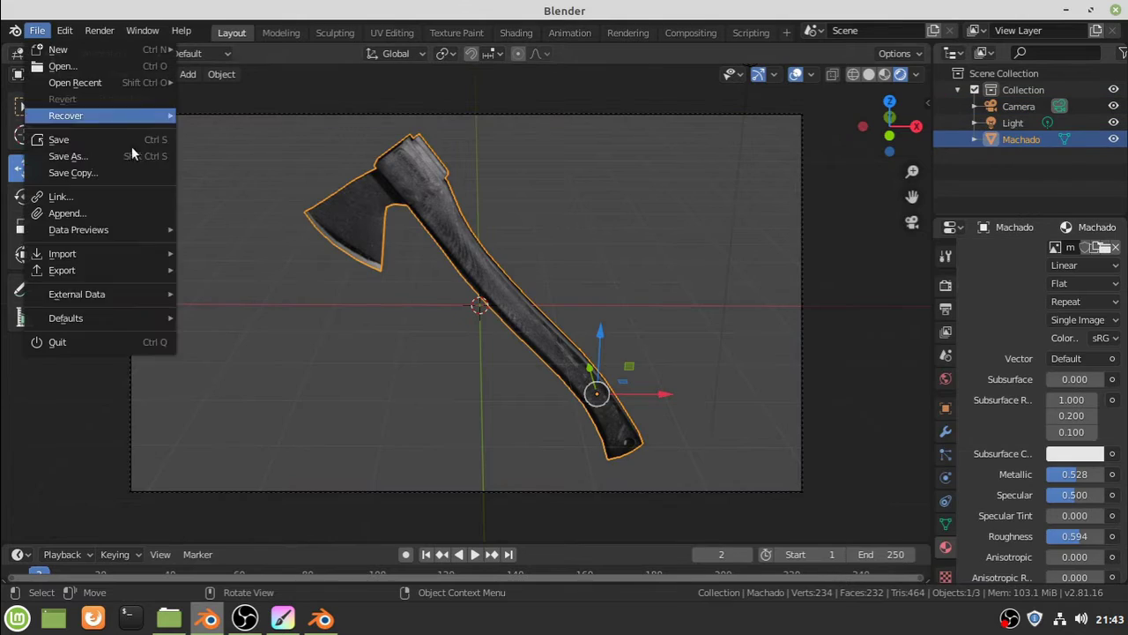
left_click(53, 153)
double_click(425, 268)
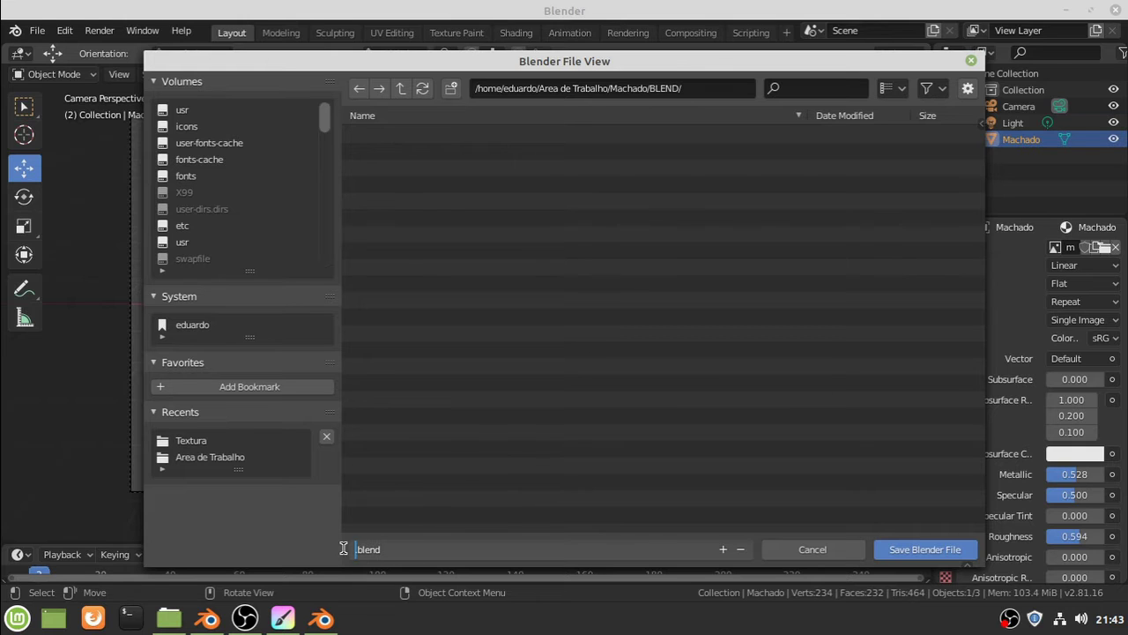
type("machado")
key("Return")
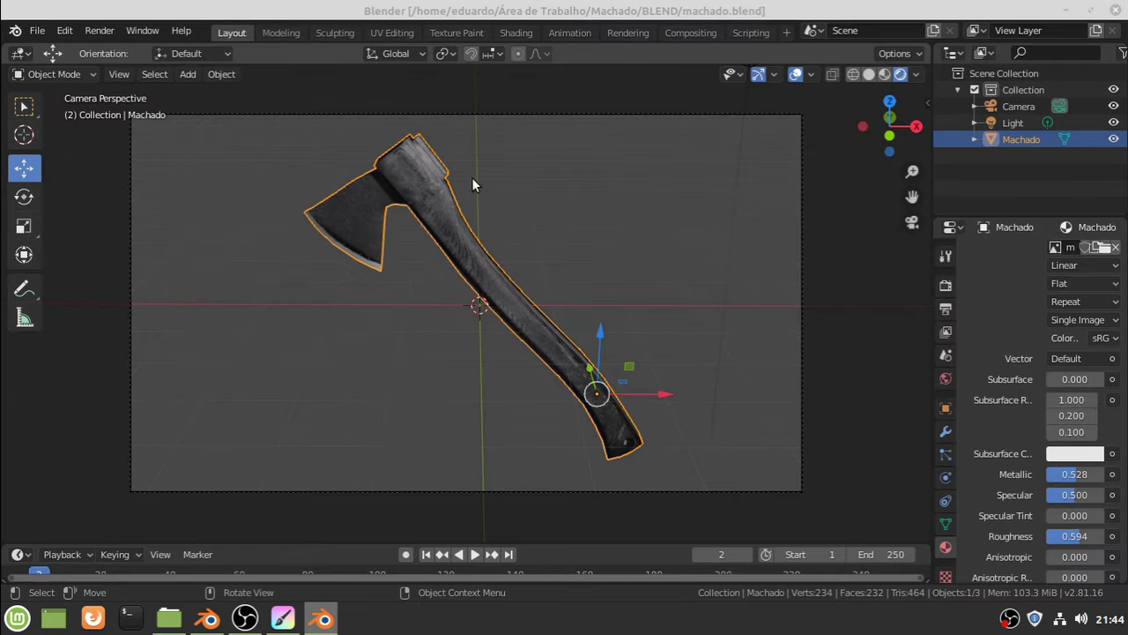
Toggle Bloom on and back off in the render settings, then save the blend file
left_click(946, 285)
left_click(981, 385)
left_click(981, 385)
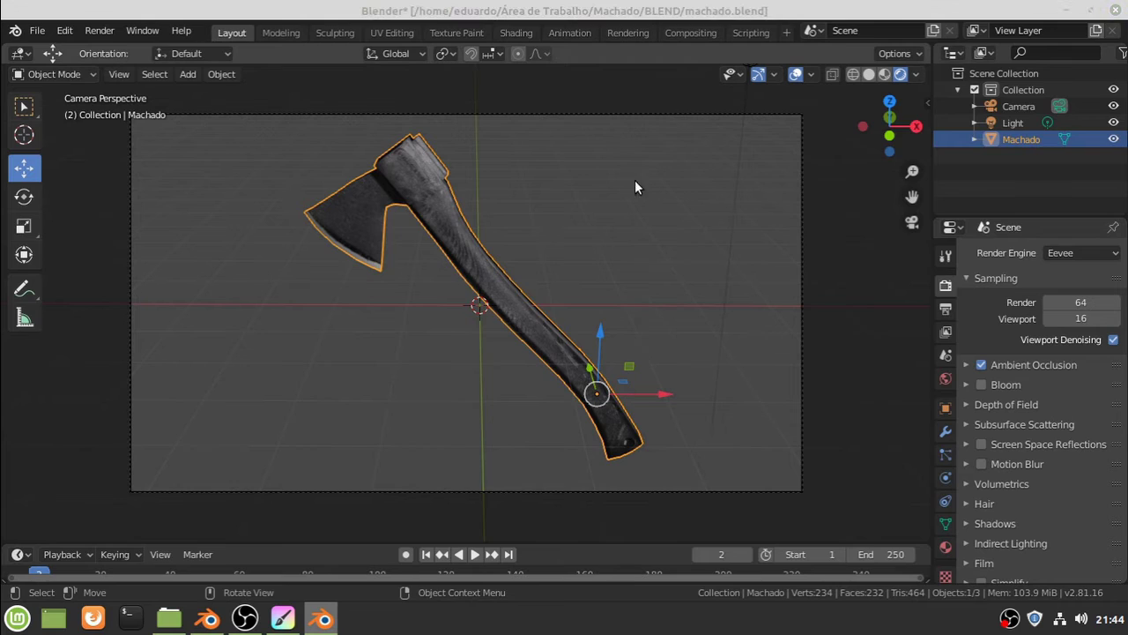
left_click(37, 30)
left_click(53, 138)
Add a second material slot with a new normalmap material whose Base Color comes from Combine RGB
left_click(945, 546)
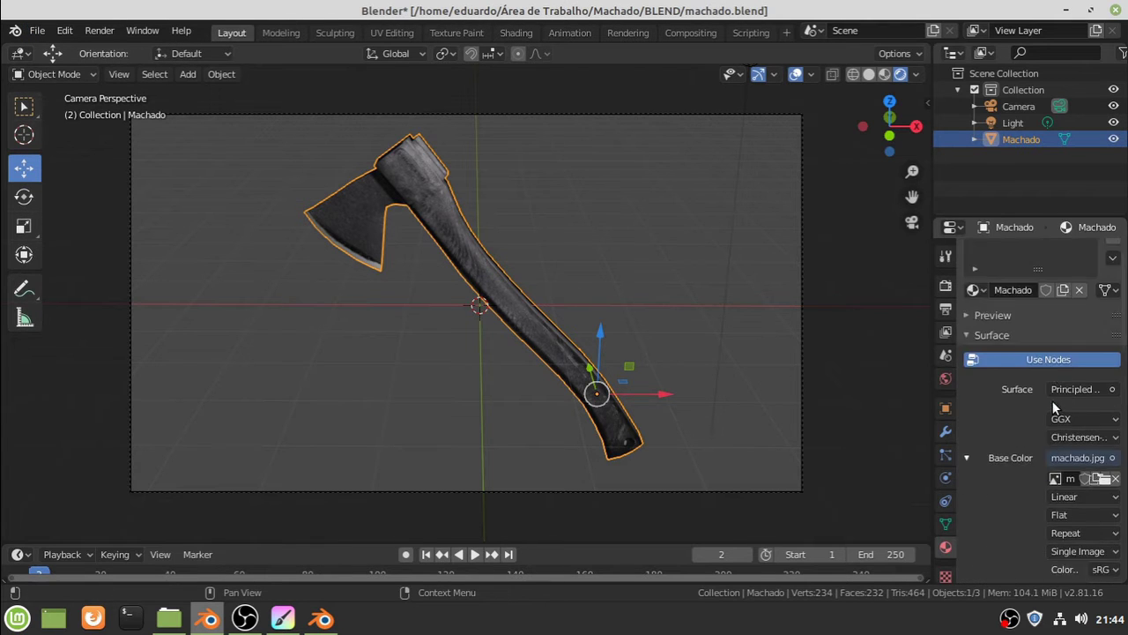
left_click(1113, 253)
left_click(1016, 356)
type("normalmap")
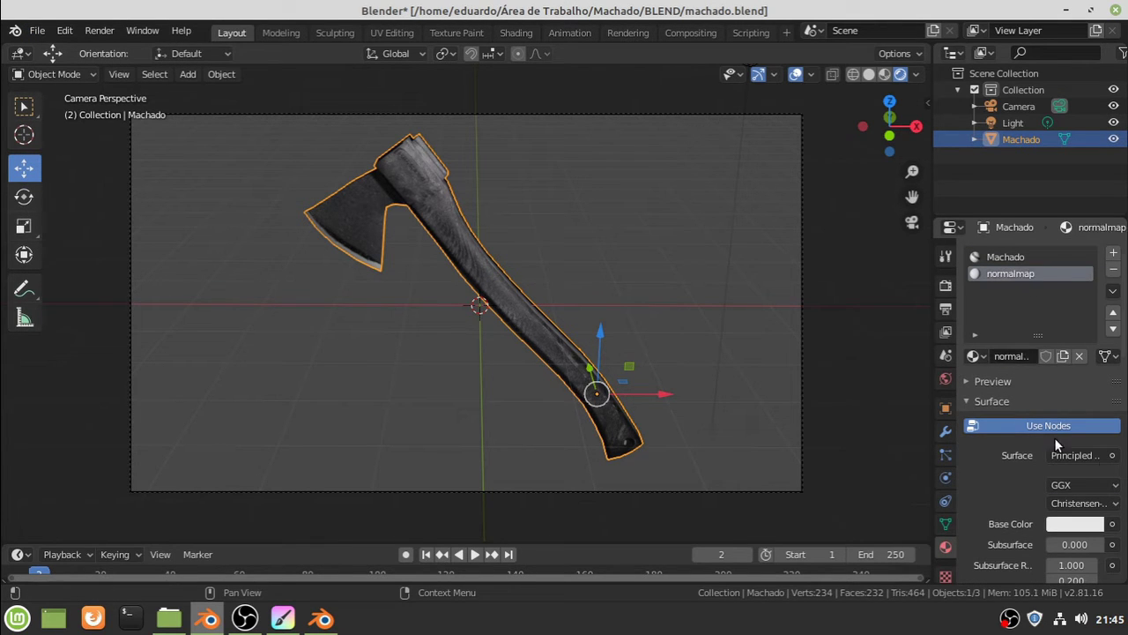
left_click(1105, 455)
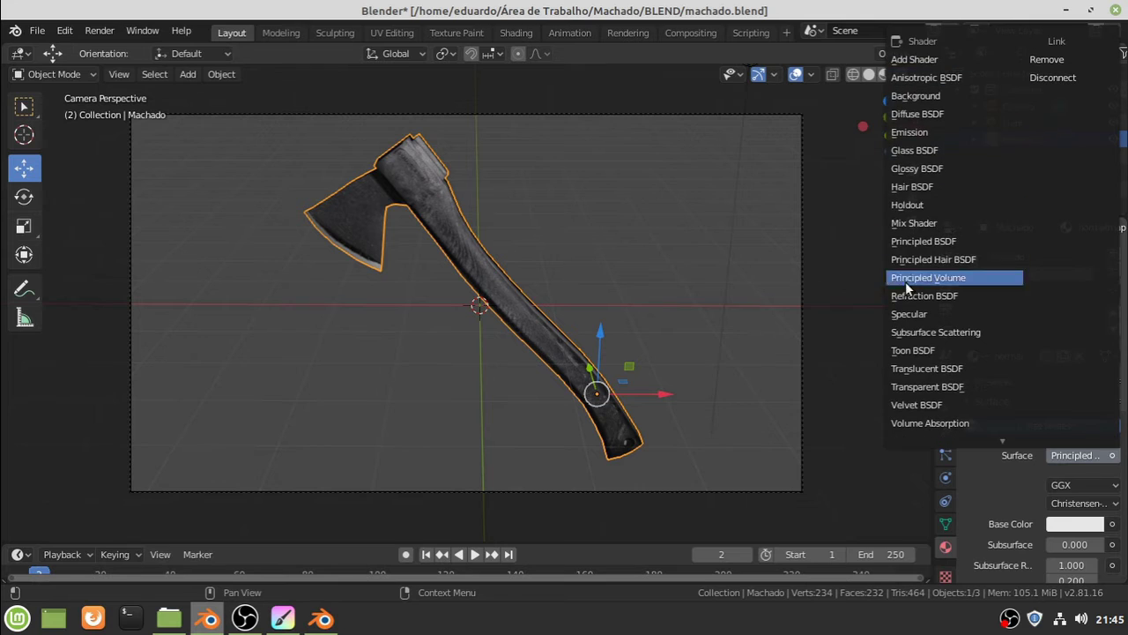
left_click(1113, 524)
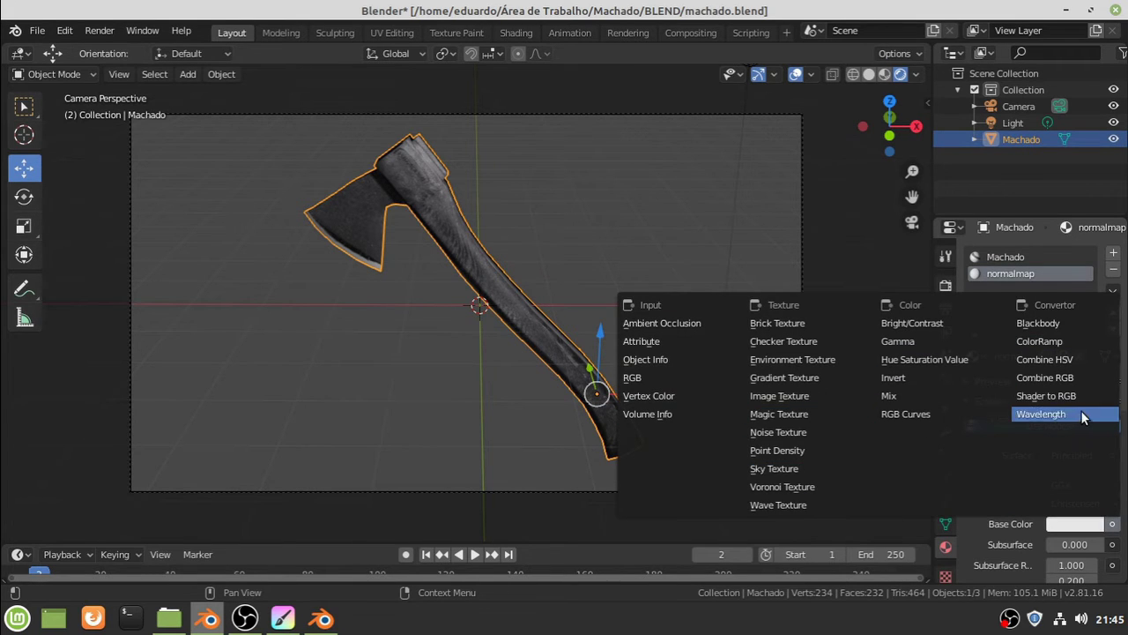
left_click(1066, 379)
In Krita, apply the height-to-normal-map filter with the Sobel formula to the axe photo
left_click(282, 618)
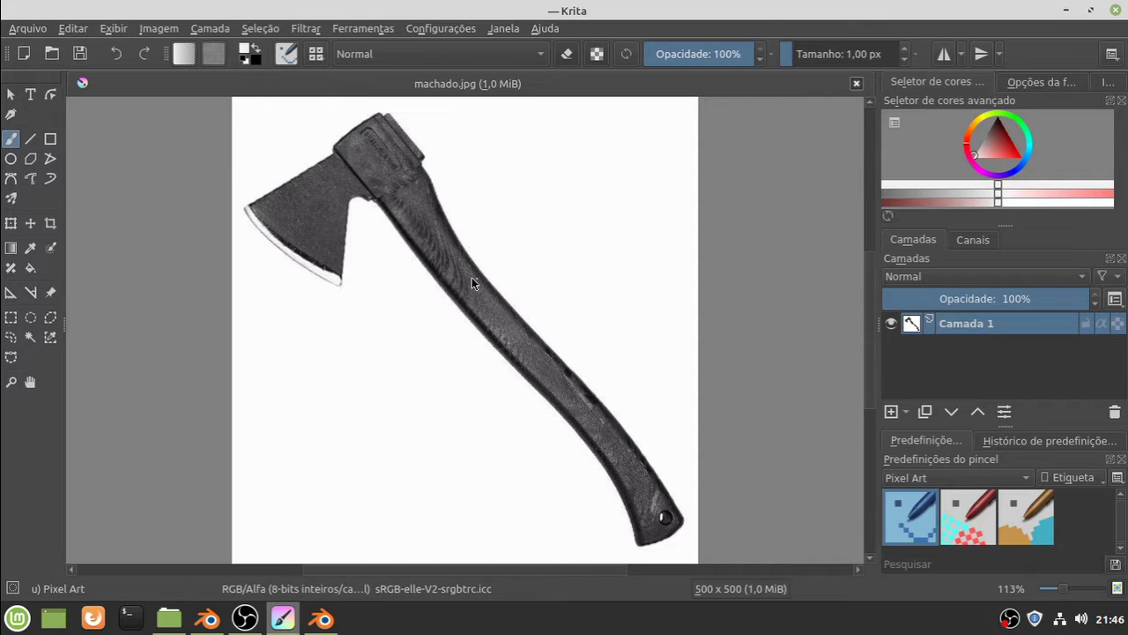
left_click(305, 28)
mouse_move(337, 188)
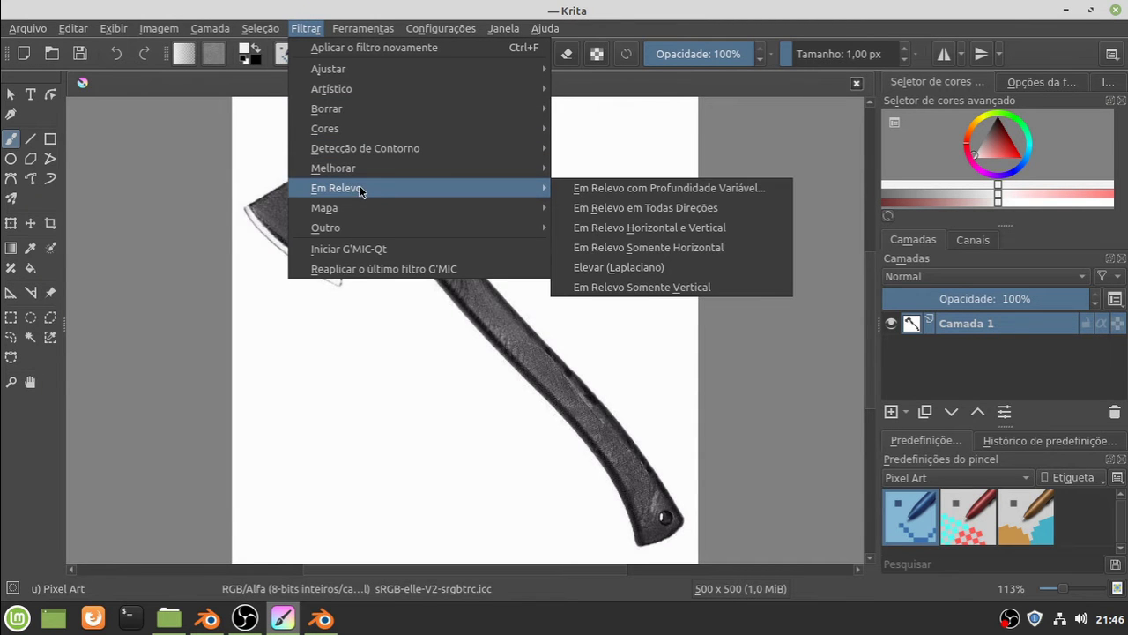
mouse_move(365, 148)
left_click(606, 150)
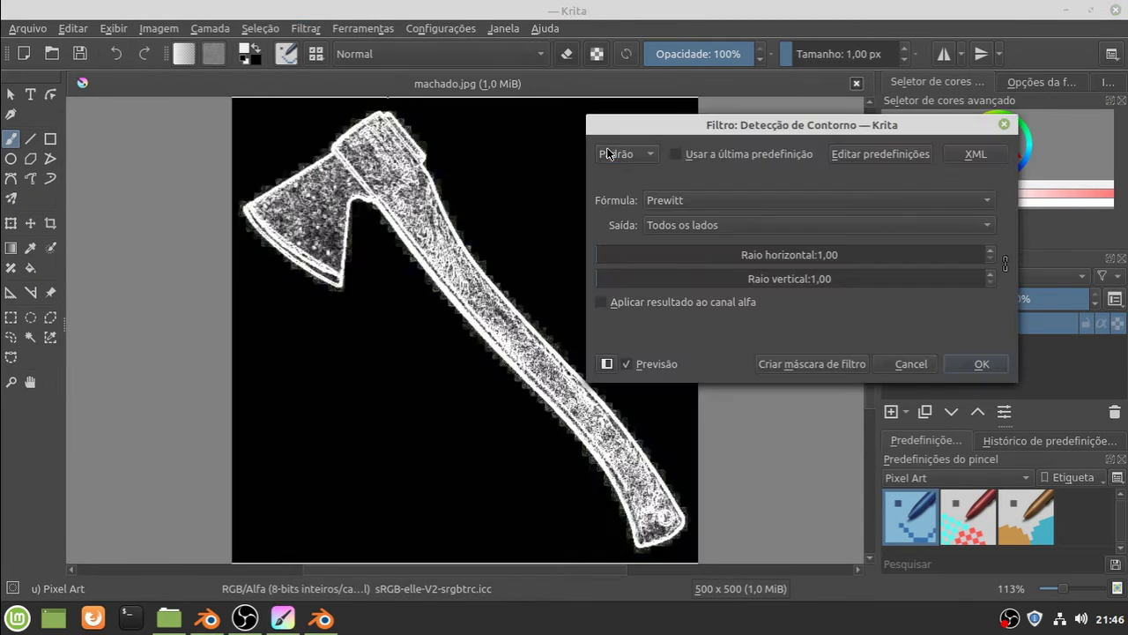
left_click(917, 367)
left_click(305, 28)
left_click(659, 168)
left_click(659, 184)
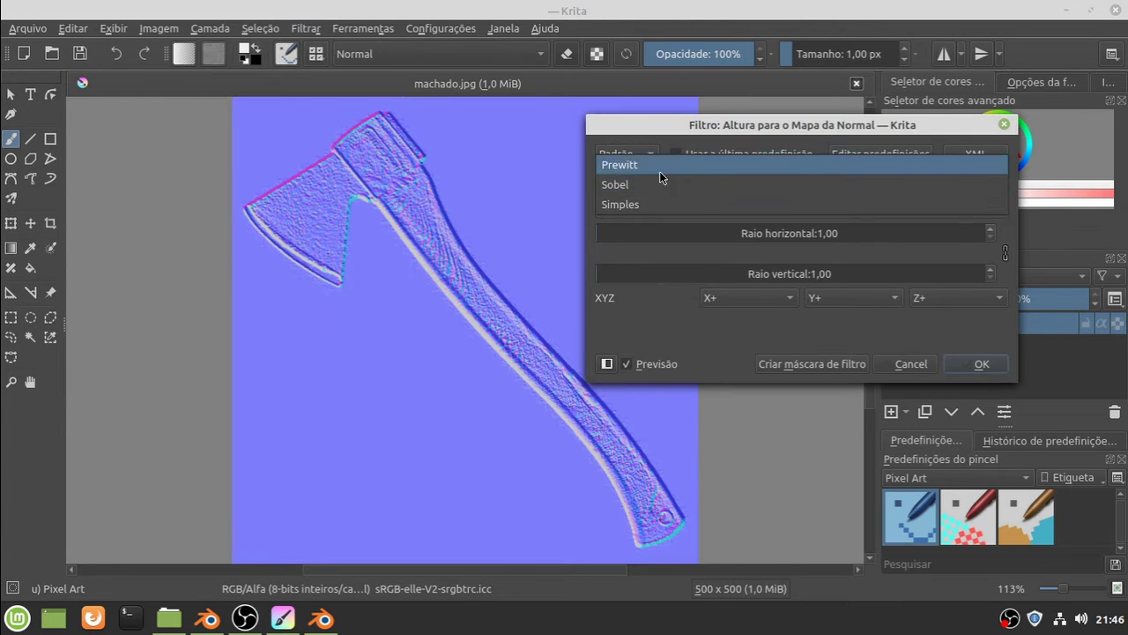
left_click(661, 182)
left_click(967, 366)
Export the normal map as an R32 heightmap file to the Textura folder
left_click(28, 28)
left_click(360, 182)
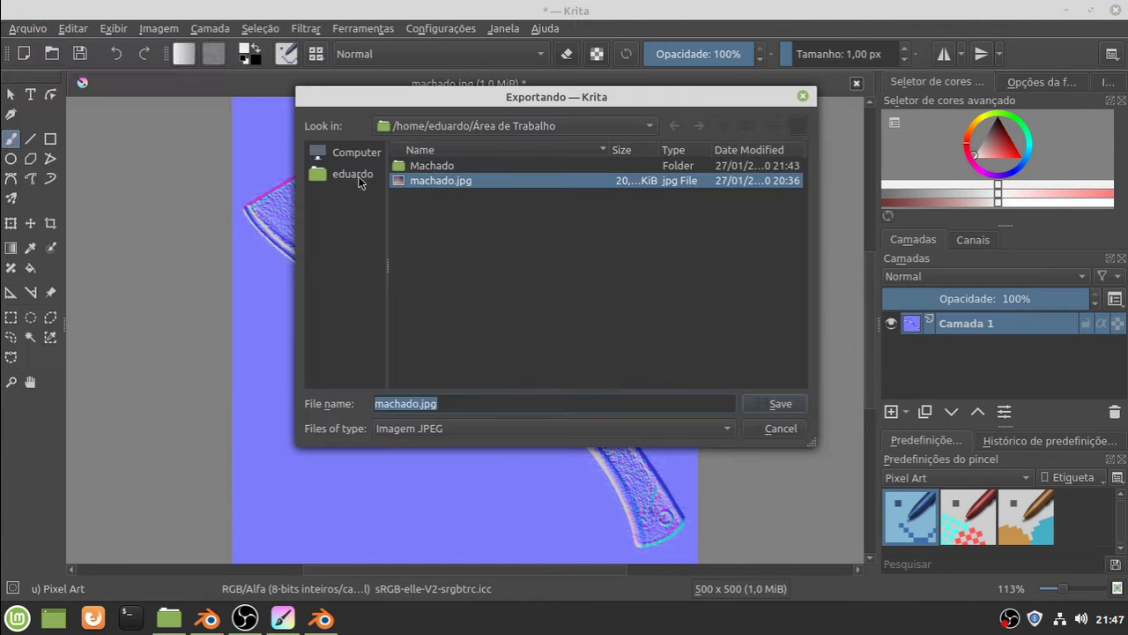
left_click(546, 428)
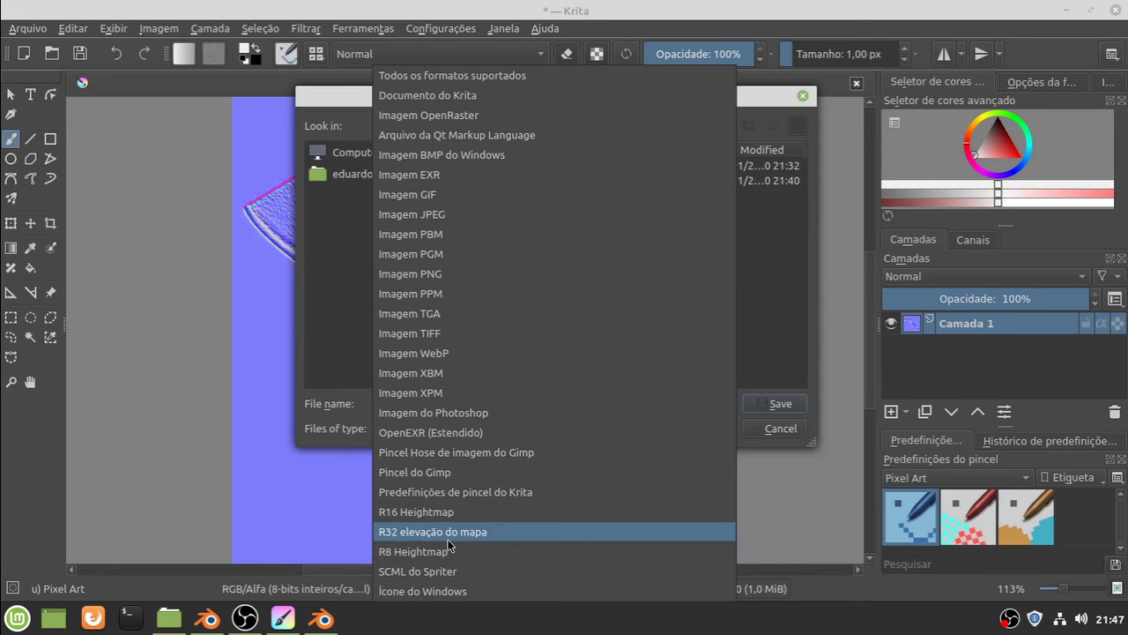
left_click(480, 534)
left_click(780, 403)
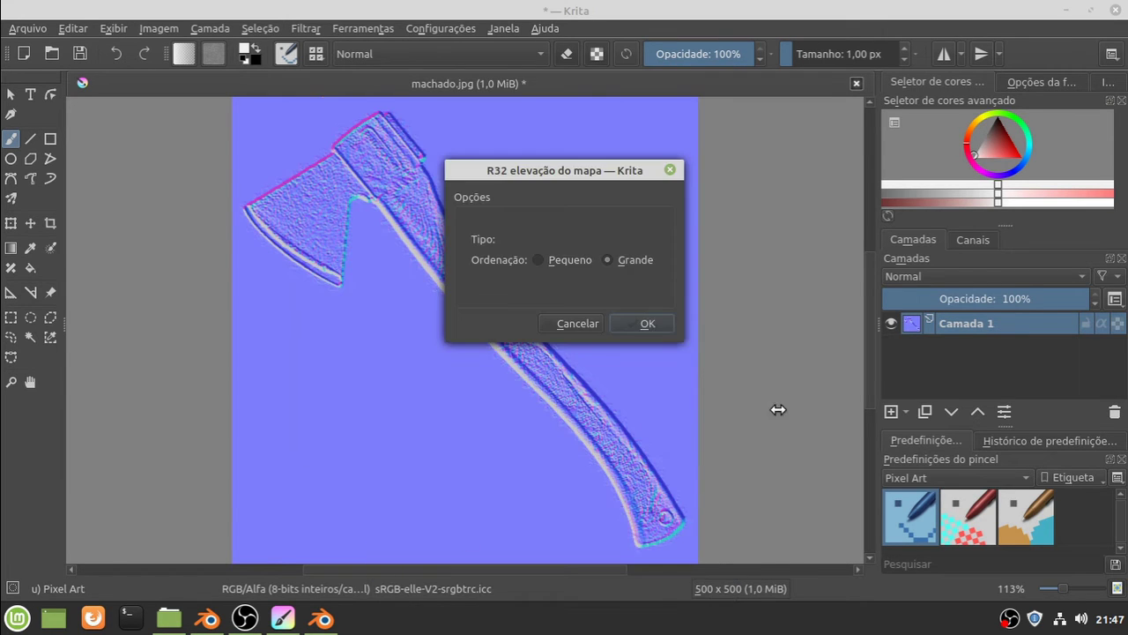
left_click(647, 324)
Export the normal map as JPEG machadoNormal.jpg at 100% quality into Textura, then close Krita
left_click(28, 28)
left_click(352, 182)
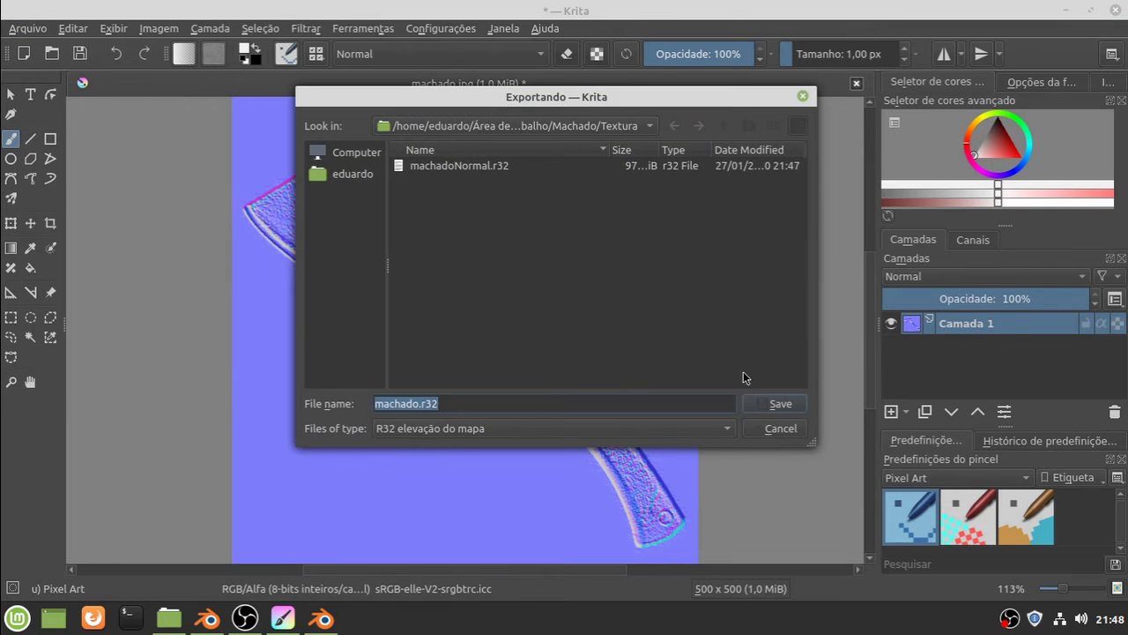
left_click(546, 429)
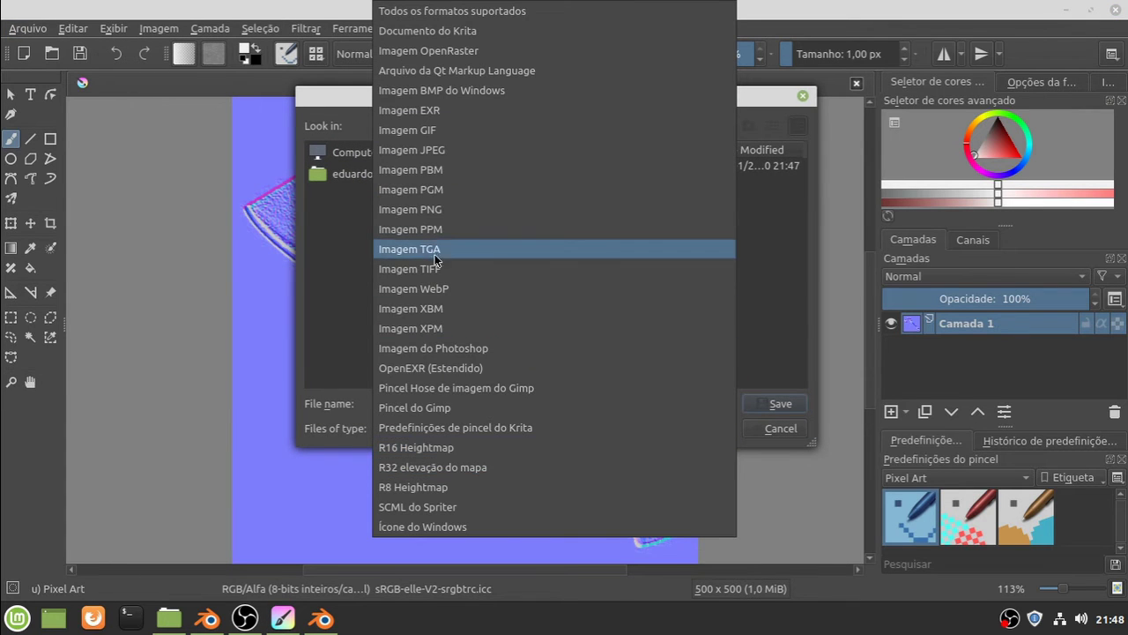
left_click(412, 150)
left_click(414, 397)
type("Textura")
key("Return")
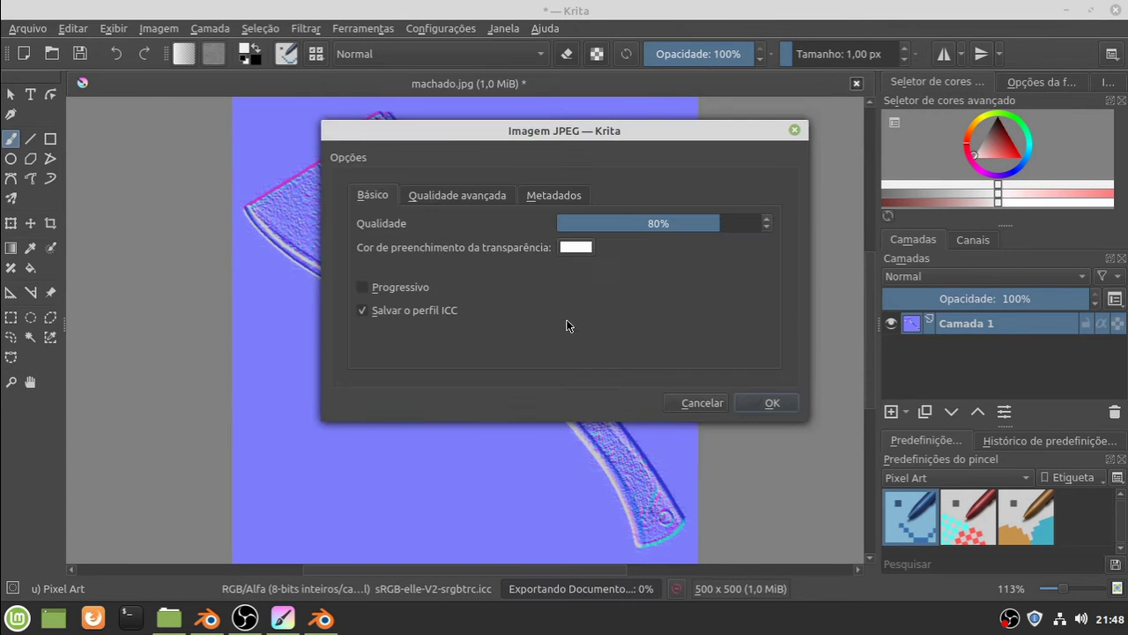
left_click(756, 223)
left_click(553, 195)
left_click(772, 403)
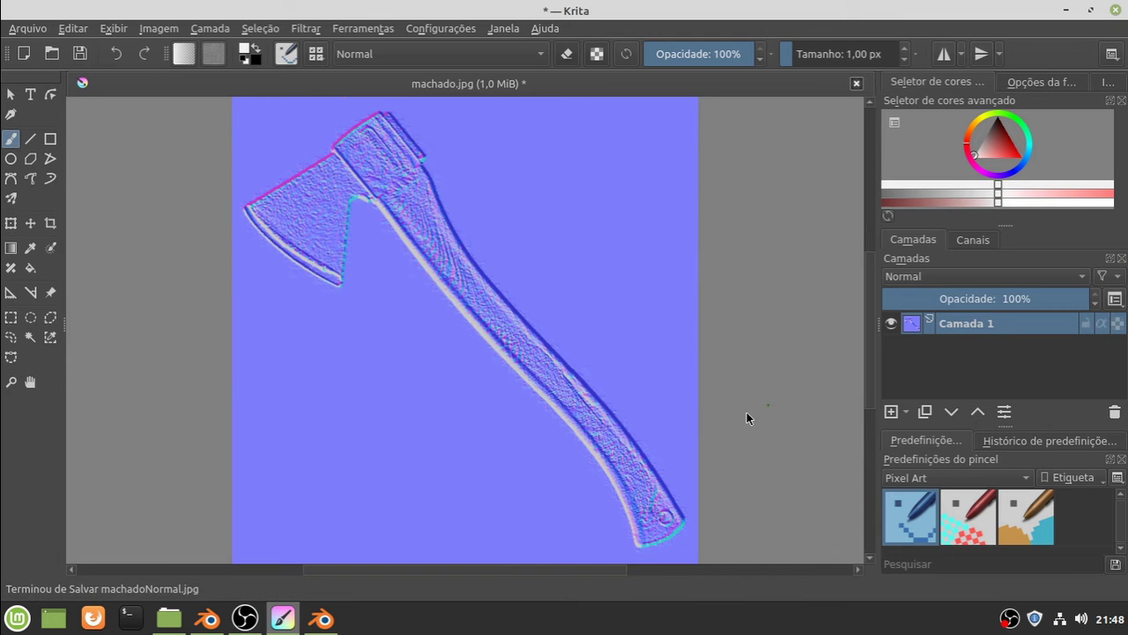
left_click(1117, 8)
Close Krita without saving the photo and feed the material's Normal input from a Normal Map node
left_click(594, 300)
left_click(1112, 523)
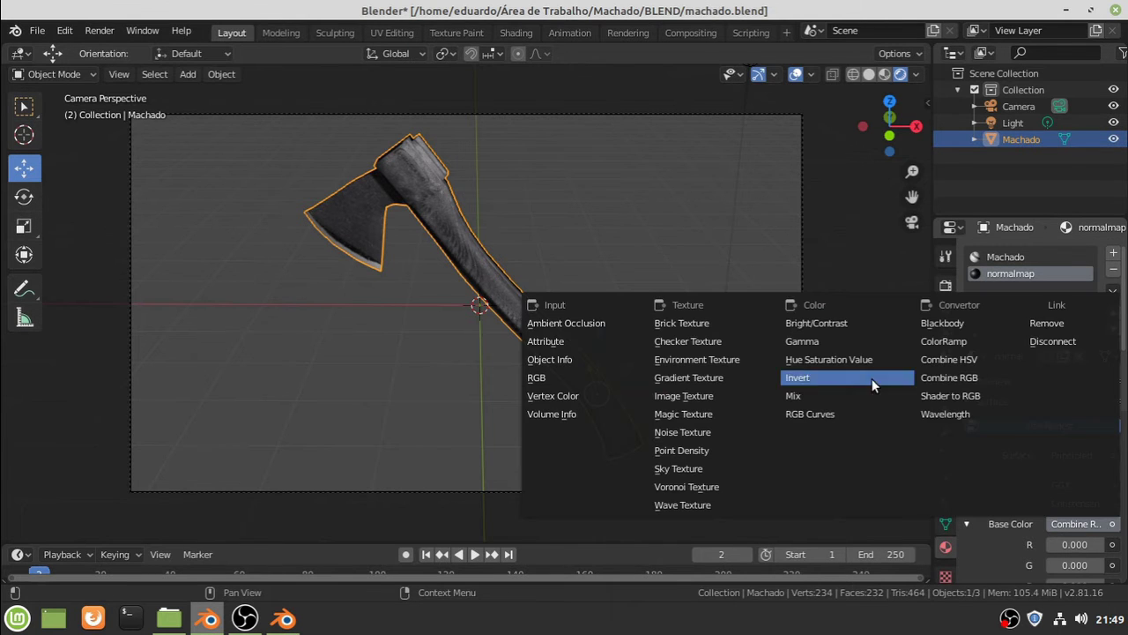
scroll(1049, 423, "down", 5)
scroll(1049, 494, "down", 5)
left_click(1071, 520)
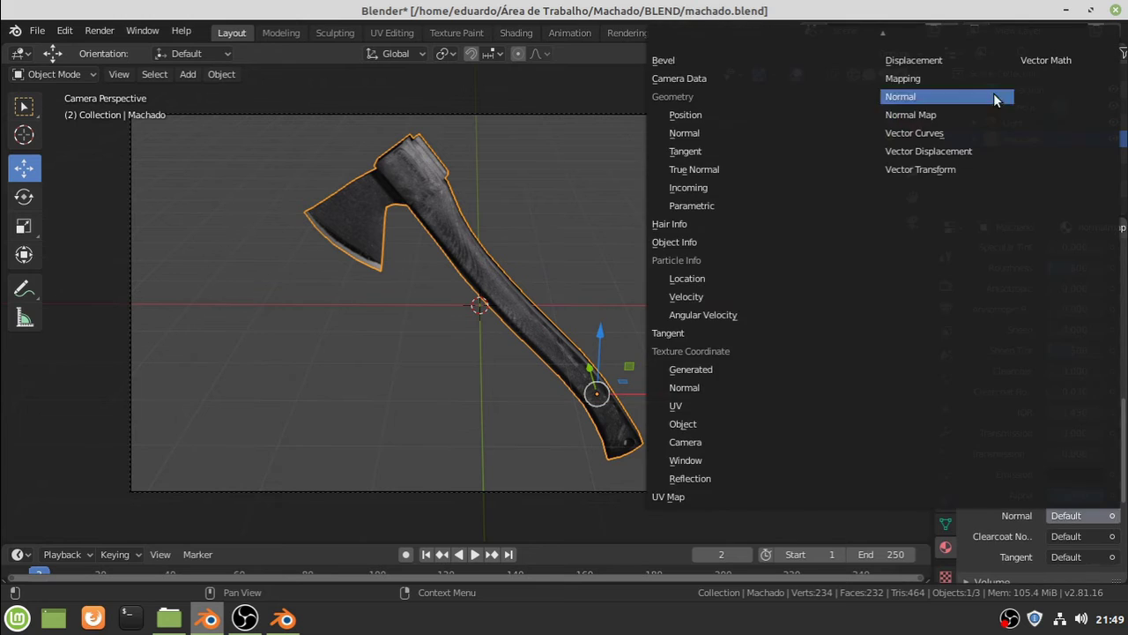
left_click(910, 114)
Load machadoNormal.jpg from the Textura folder as the Normal Map's color image texture
left_click(1079, 457)
left_click(1075, 437)
scroll(1066, 440, "down", 1)
left_click(1075, 462)
left_click(925, 264)
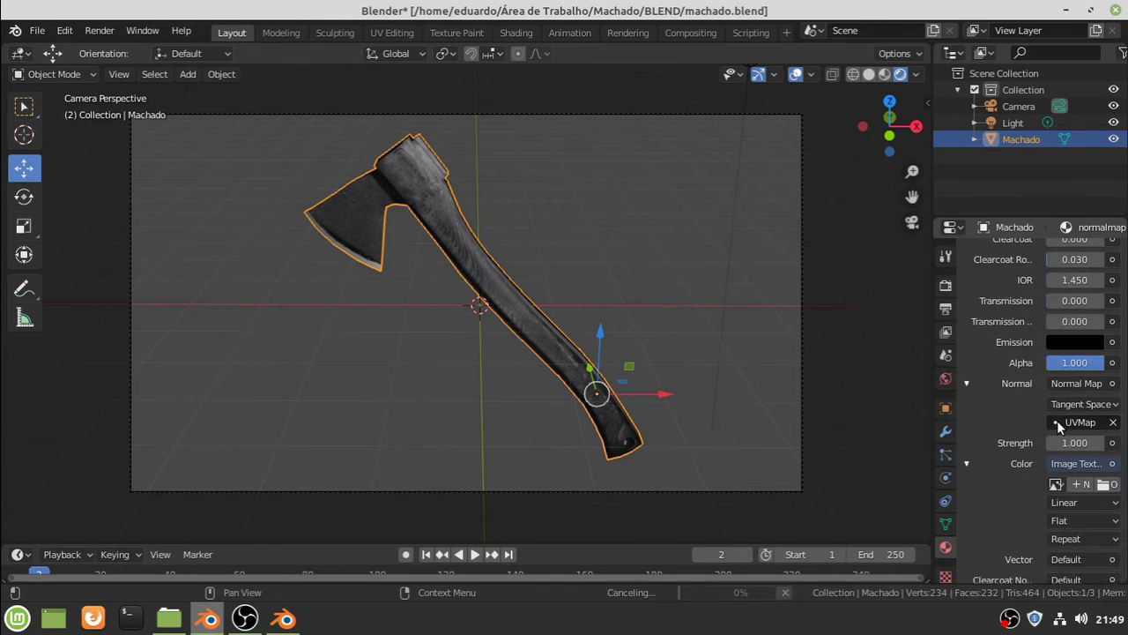
left_click(1103, 484)
left_click(191, 456)
left_click(405, 131)
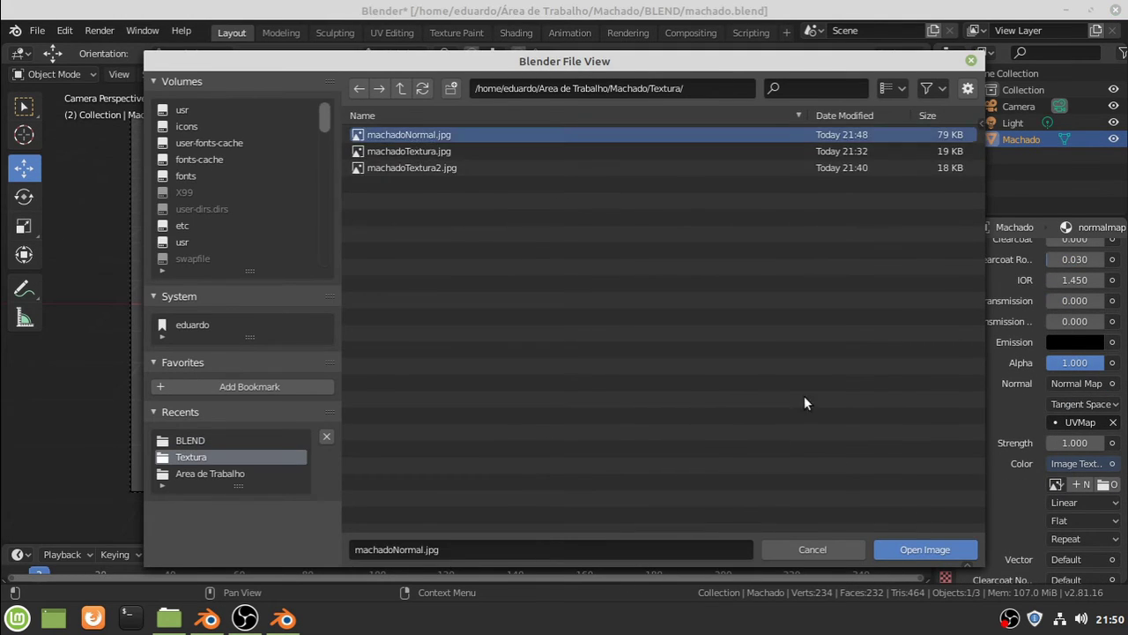
key("Return")
Feed Base Color from an image texture using the machadoNormal image
scroll(1090, 524, "up", 3)
scroll(1090, 524, "up", 5)
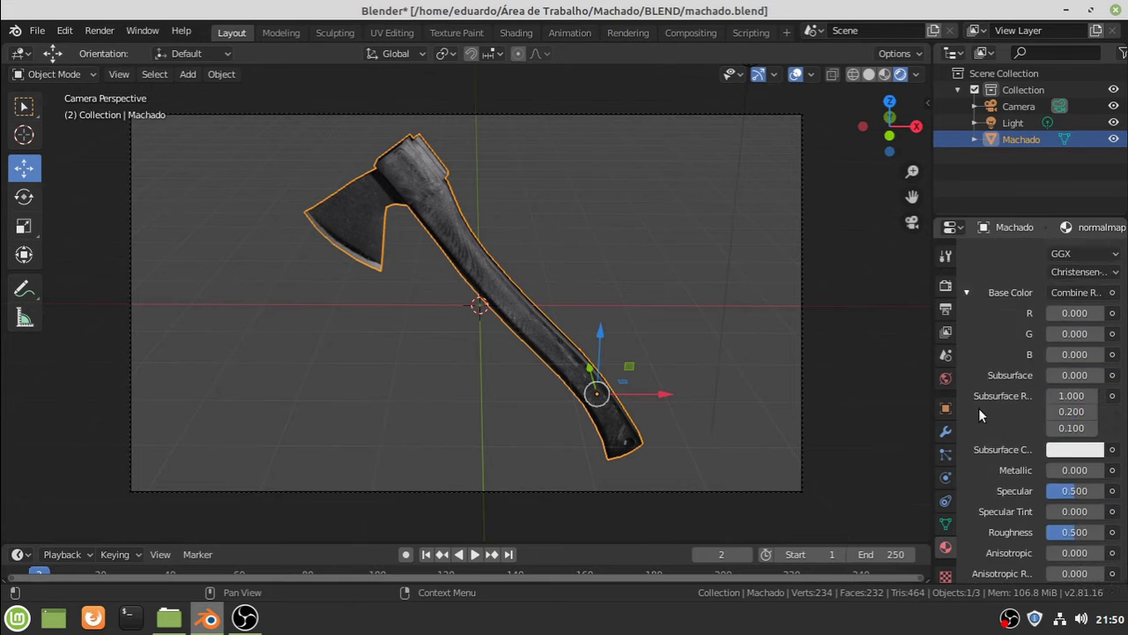
scroll(1093, 521, "up", 5)
left_click(1093, 524)
left_click(684, 395)
left_click(1055, 544)
left_click(934, 353)
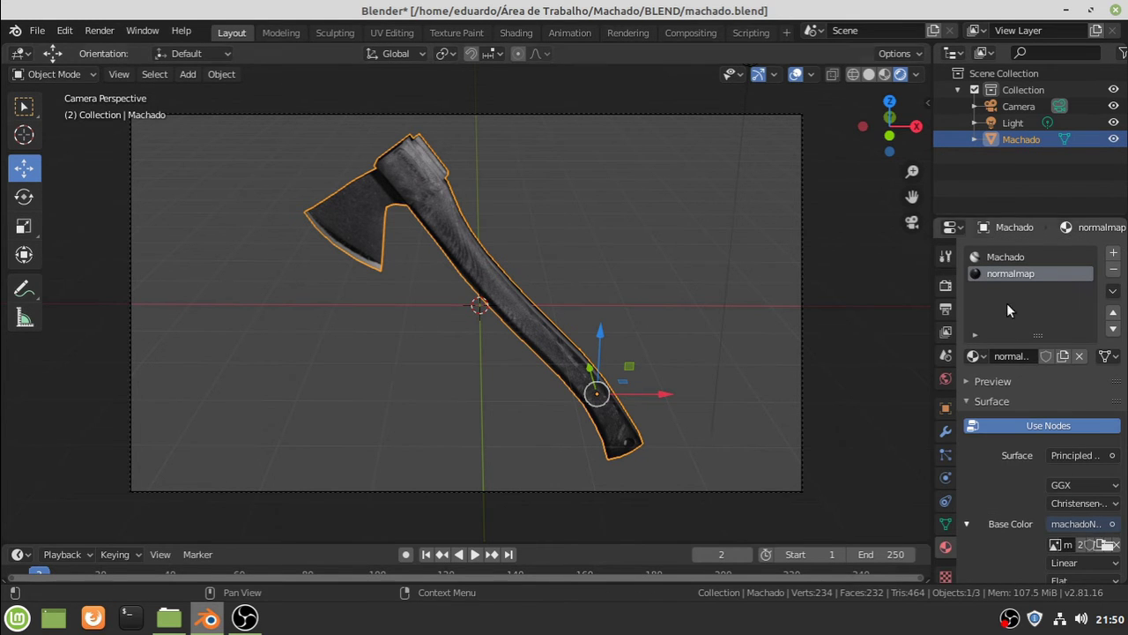
Set Subsurface to 0 and confirm the subsurface radius value
scroll(1109, 476, "down", 6)
left_click_drag(1084, 413, 1054, 412)
scroll(529, 308, "up", 4)
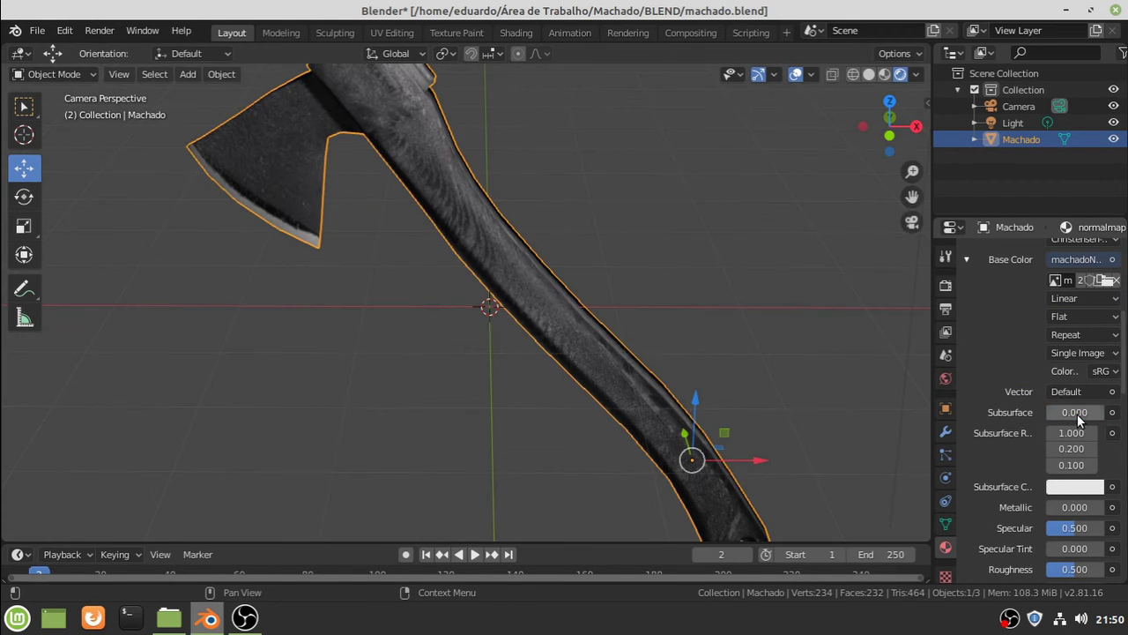
key("Return")
Review the material's blend and shadow mode settings and reposition the viewport on the axe
scroll(1060, 450, "down", 3)
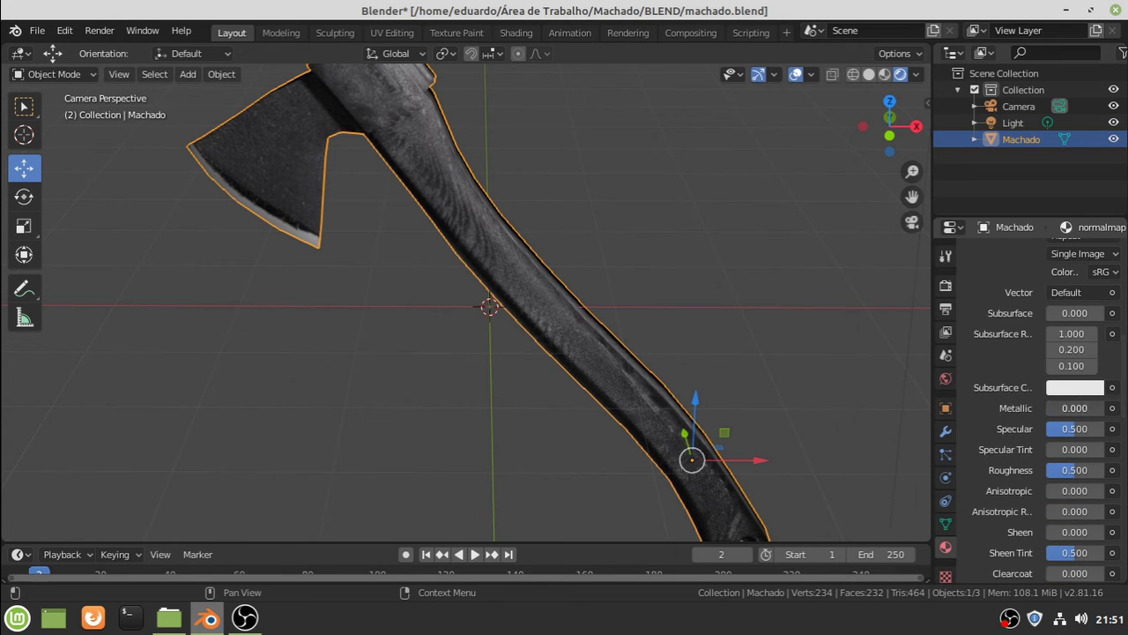
scroll(1099, 470, "down", 2)
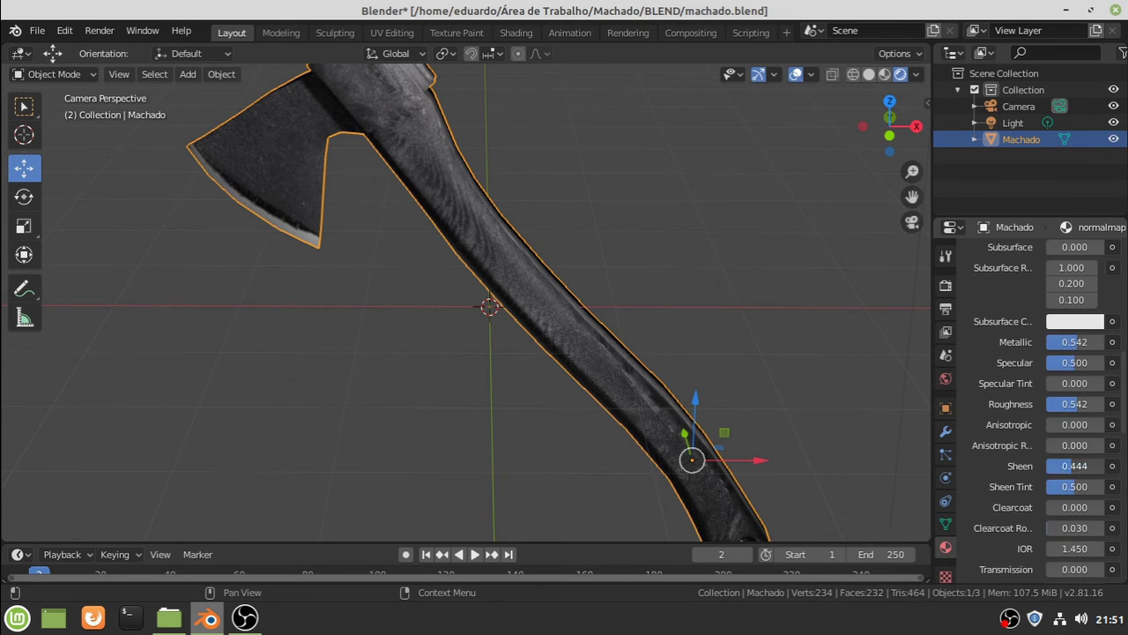
scroll(1099, 470, "down", 3)
scroll(1099, 470, "down", 5)
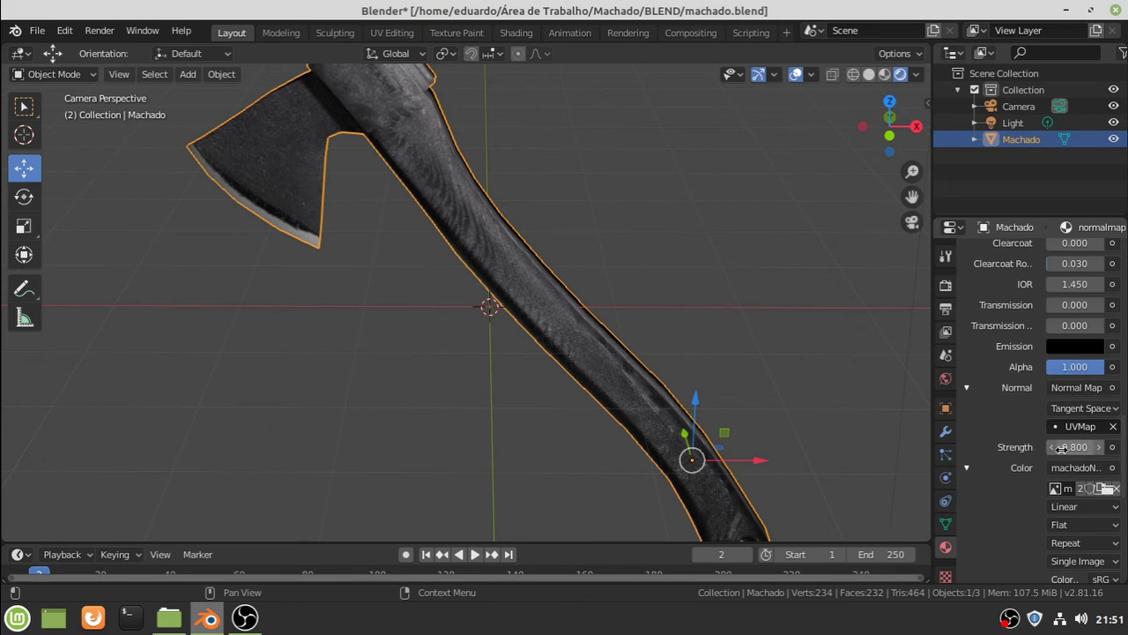
scroll(1115, 511, "down", 5)
scroll(1111, 502, "down", 2)
left_click(1111, 499)
left_click(1111, 516)
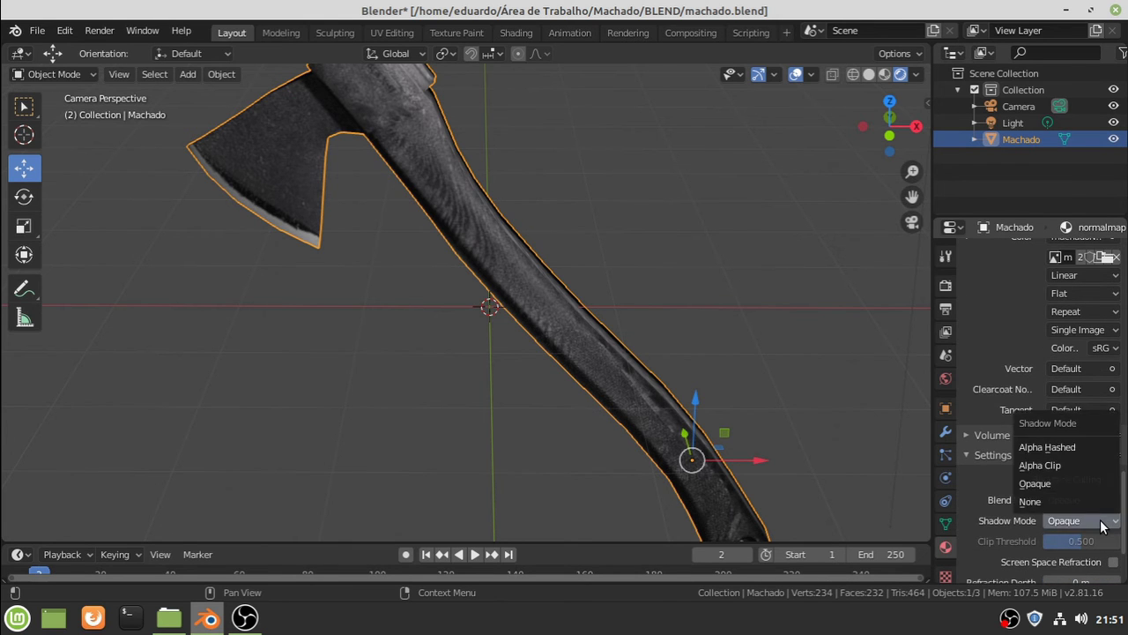
scroll(1110, 504, "down", 2)
scroll(1110, 502, "down", 1)
middle_click_drag(817, 438, 783, 311)
key("F12")
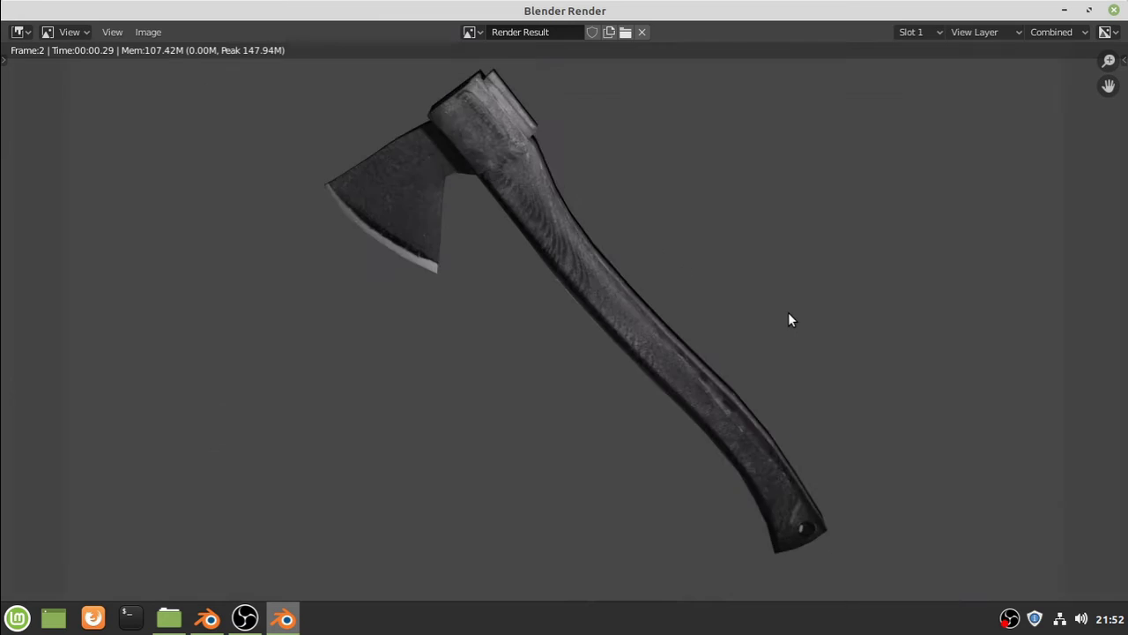